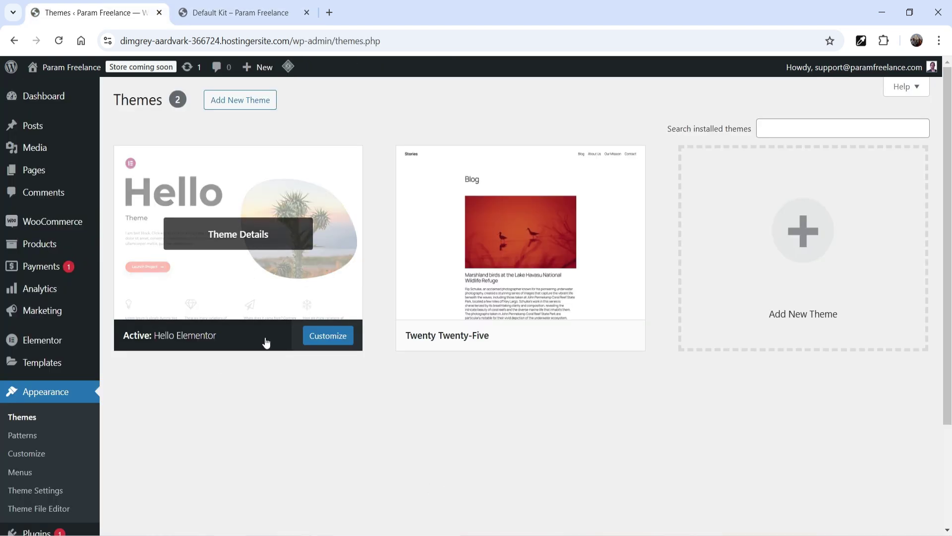
Switch to the already-open Default Kit shop tab showing the sale product grid
{"action": "key", "text": "ctrl+Tab"}
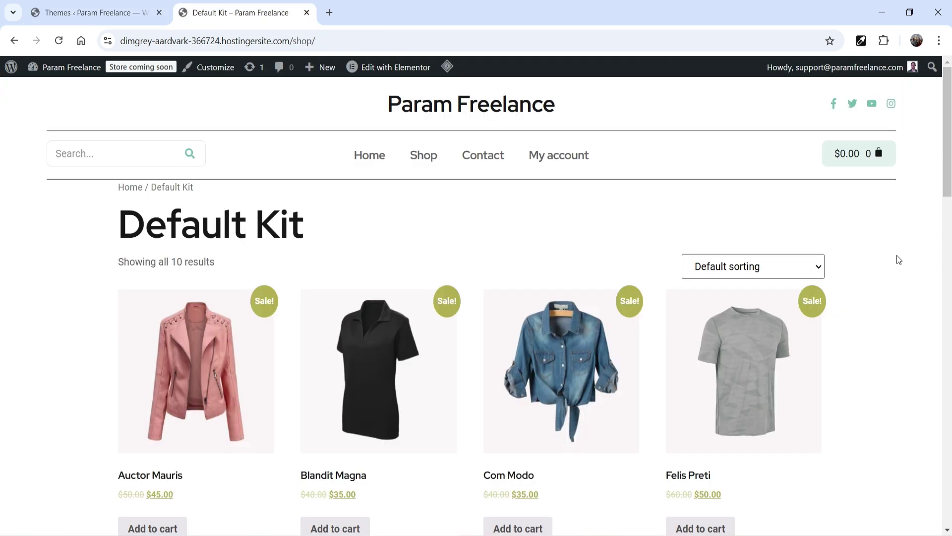
Review the installed plugins list, then go to Elementor's Theme Builder under Templates
{"action": "scroll", "coordinate": [895, 260], "scroll_direction": "down", "scroll_amount": 3}
{"action": "scroll", "coordinate": [891, 278], "scroll_direction": "up", "scroll_amount": 3}
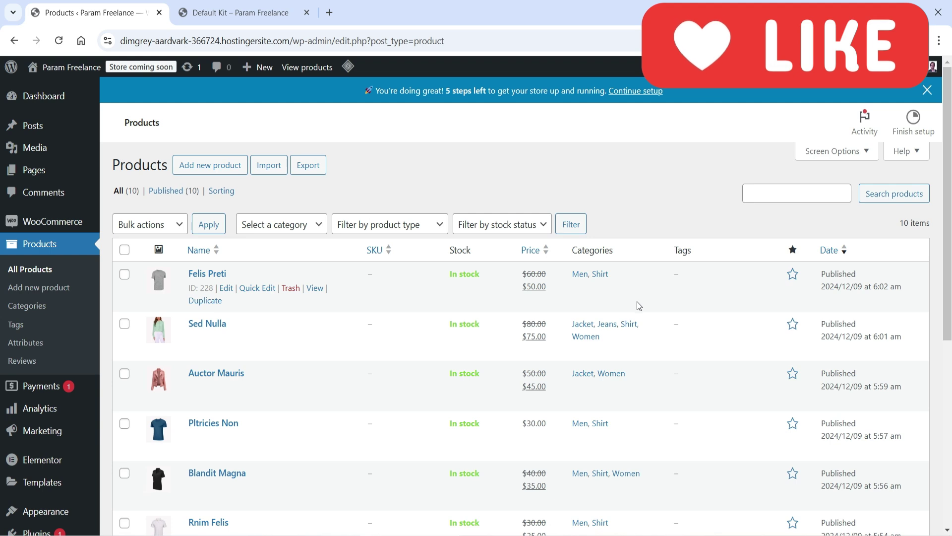
{"action": "scroll", "coordinate": [24, 365], "scroll_direction": "down", "scroll_amount": 4}
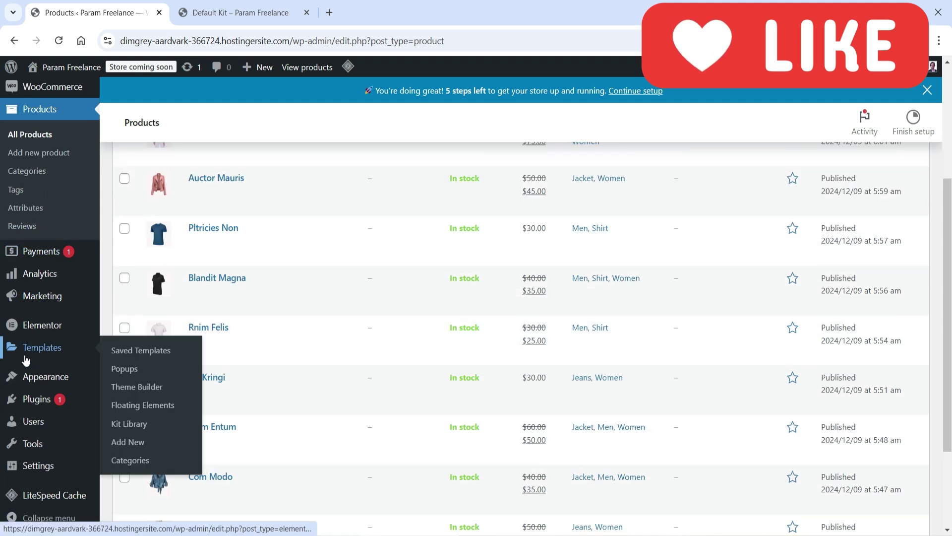
{"action": "left_click", "coordinate": [37, 401]}
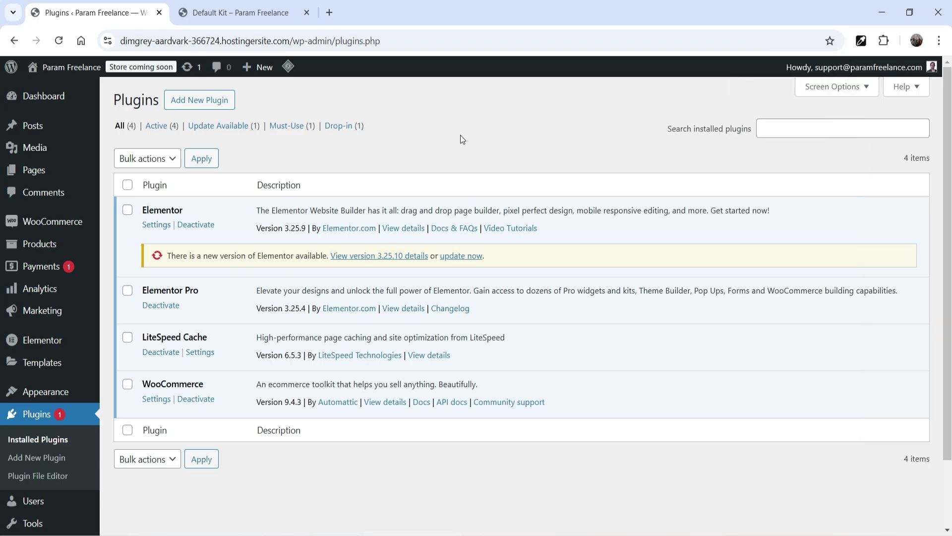
{"action": "mouse_move", "coordinate": [53, 369]}
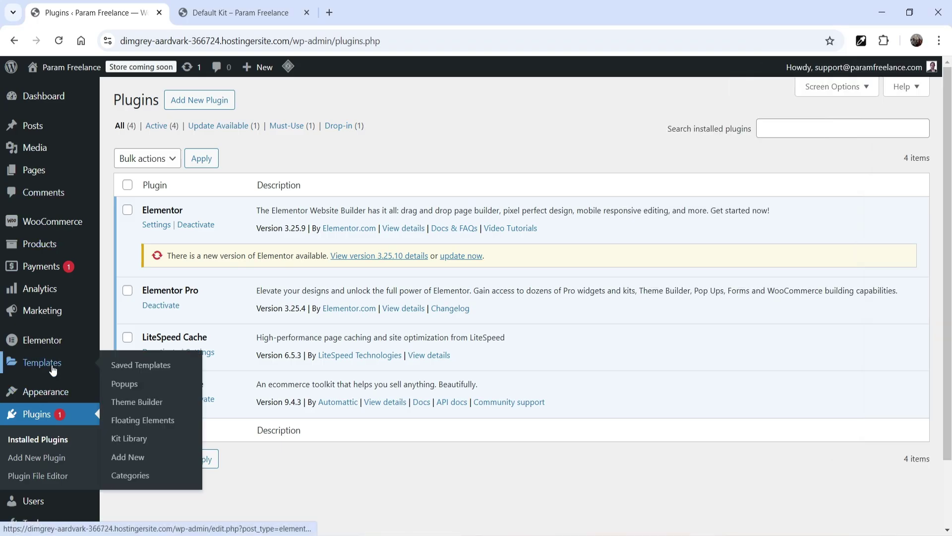
{"action": "left_click", "coordinate": [142, 404]}
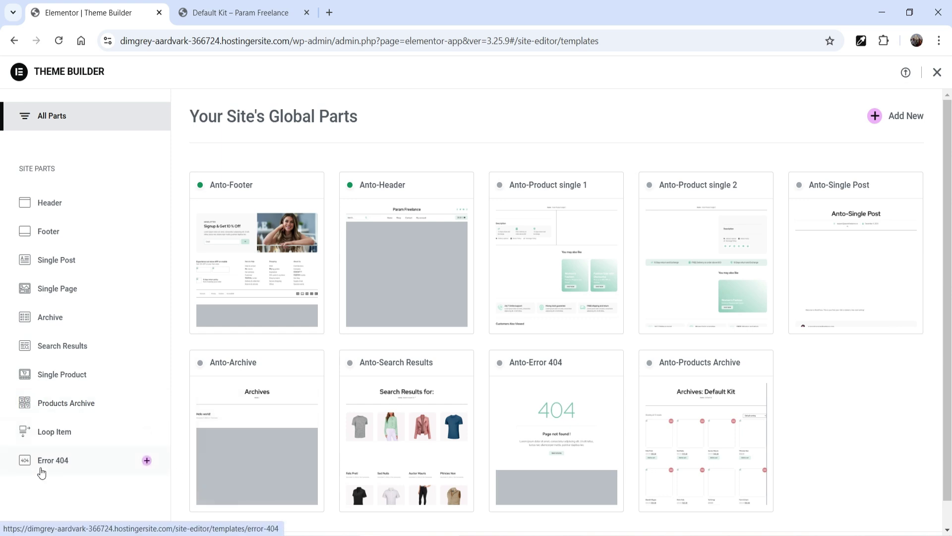
Show the Products Archive site part, listing the Anto-Products Archive template
{"action": "left_click", "coordinate": [70, 408]}
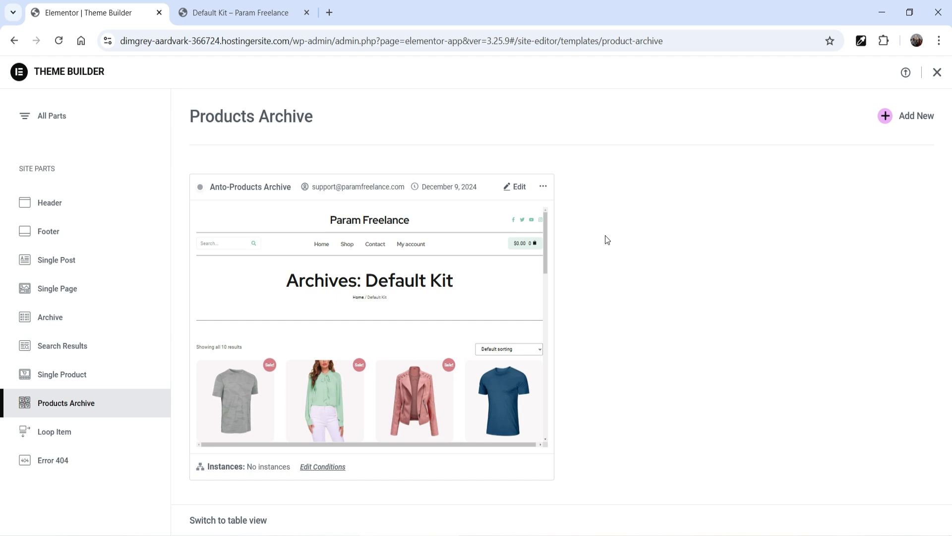
Start a blank Products Archive template with a one-column flexbox container
{"action": "left_click", "coordinate": [918, 116]}
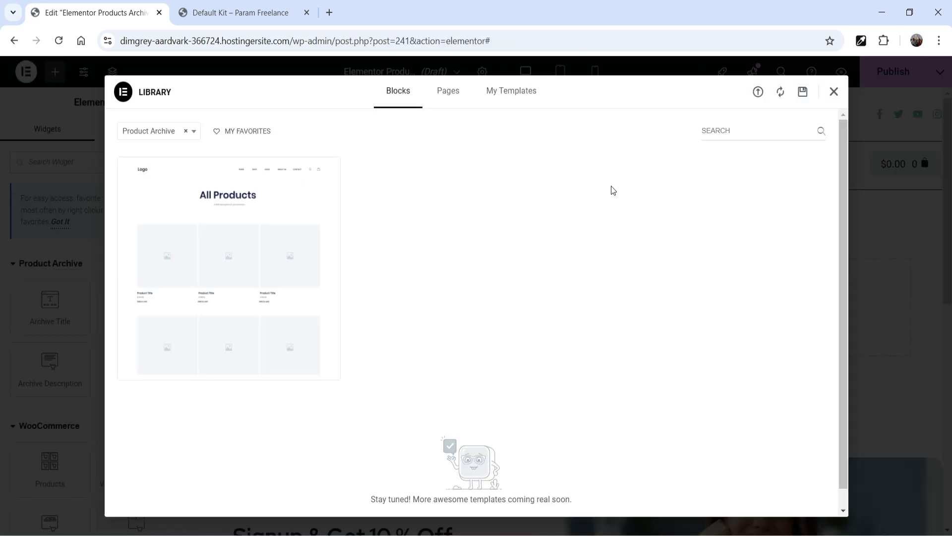
{"action": "left_click", "coordinate": [834, 91]}
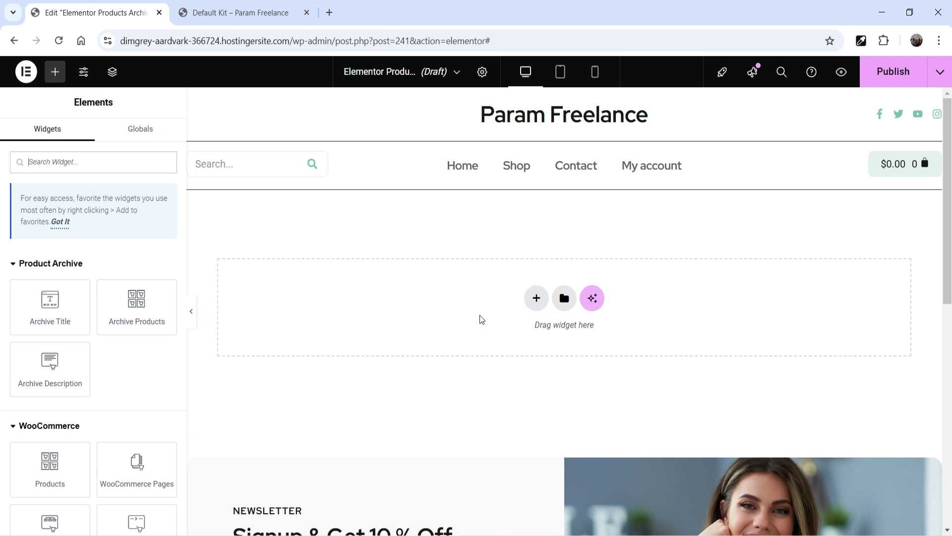
{"action": "left_click", "coordinate": [536, 303]}
{"action": "left_click", "coordinate": [514, 343]}
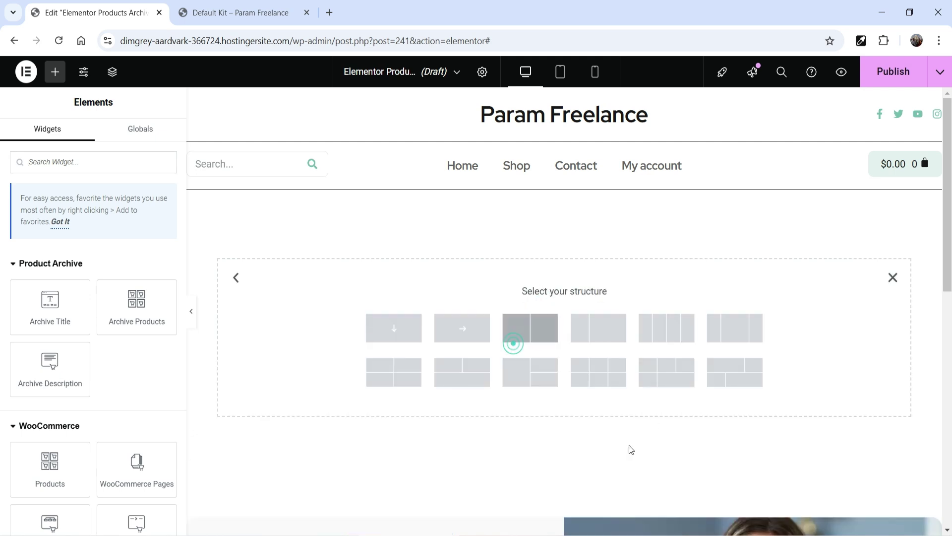
{"action": "left_click", "coordinate": [386, 336]}
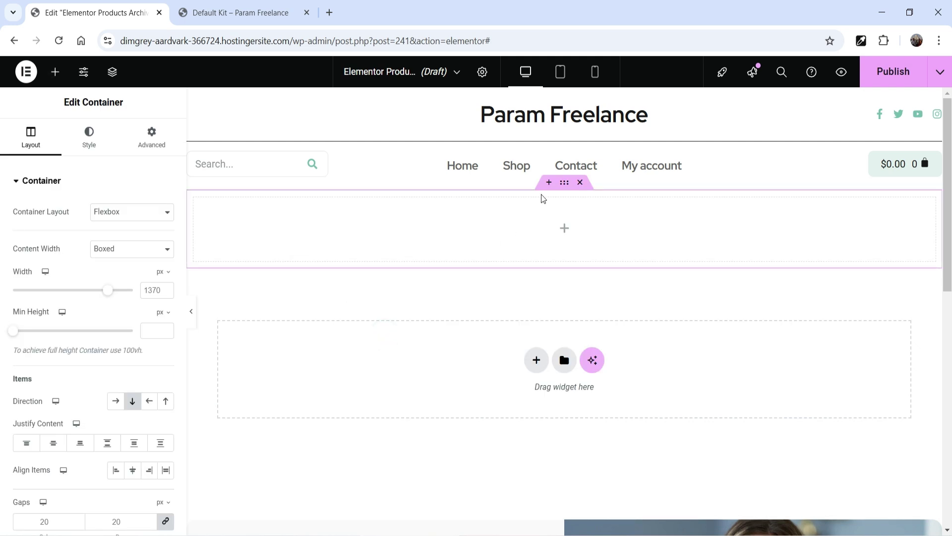
Give the container a classic ckav-dark (#171717) background
{"action": "left_click", "coordinate": [563, 183]}
{"action": "left_click", "coordinate": [89, 139]}
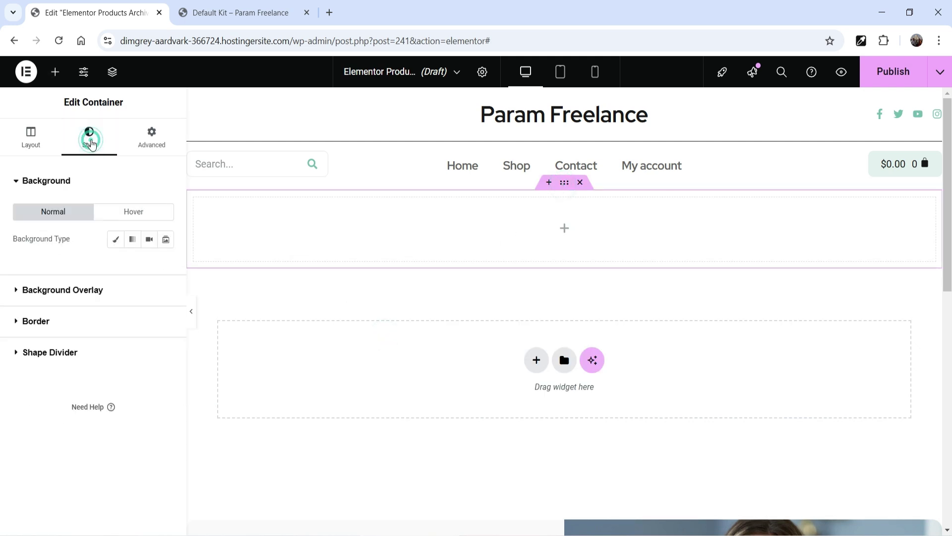
{"action": "left_click", "coordinate": [115, 243]}
{"action": "left_click", "coordinate": [149, 266]}
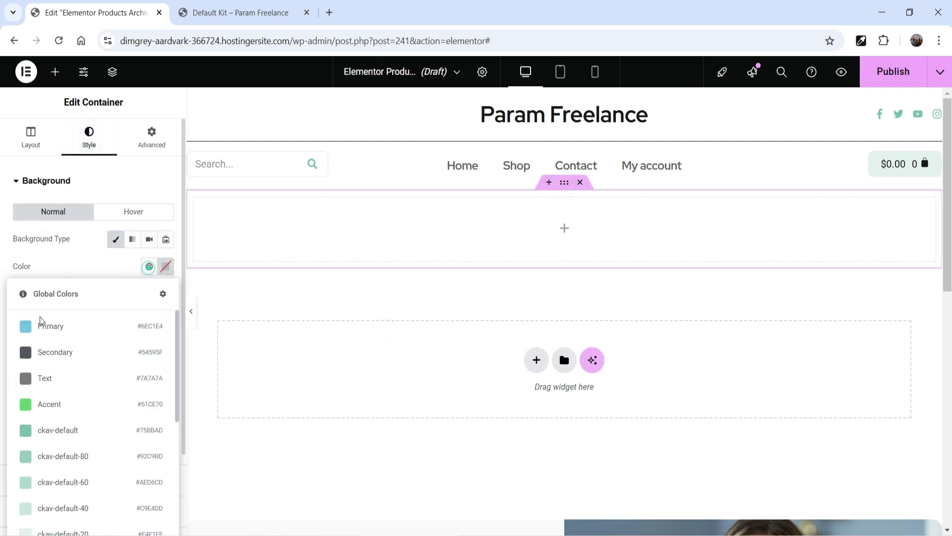
{"action": "scroll", "coordinate": [104, 389], "scroll_direction": "down", "scroll_amount": 5}
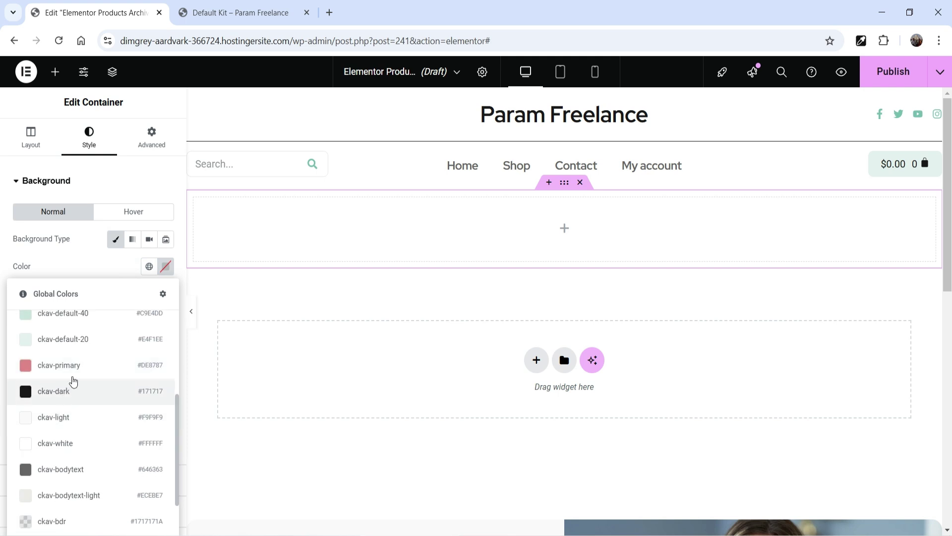
{"action": "left_click", "coordinate": [77, 392]}
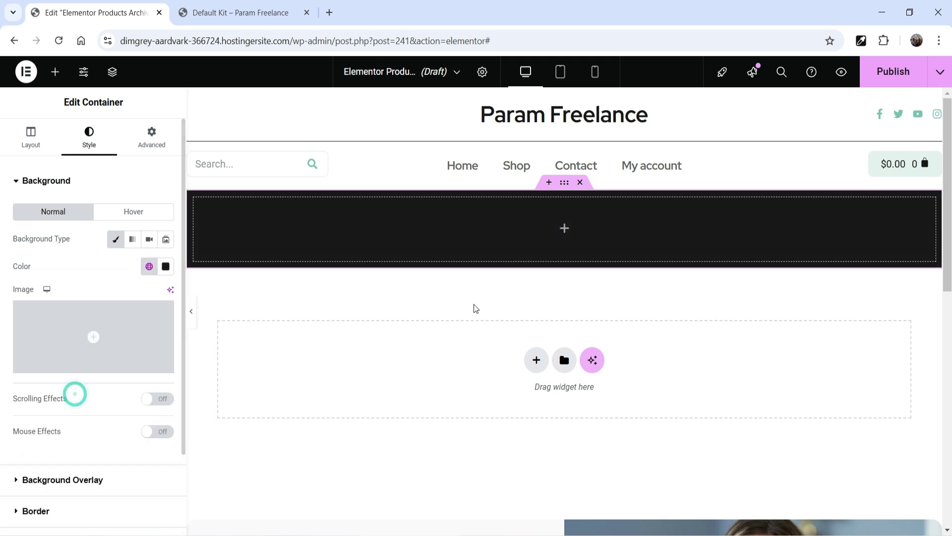
Set the container's top and bottom padding to 30 px
{"action": "left_click", "coordinate": [150, 142]}
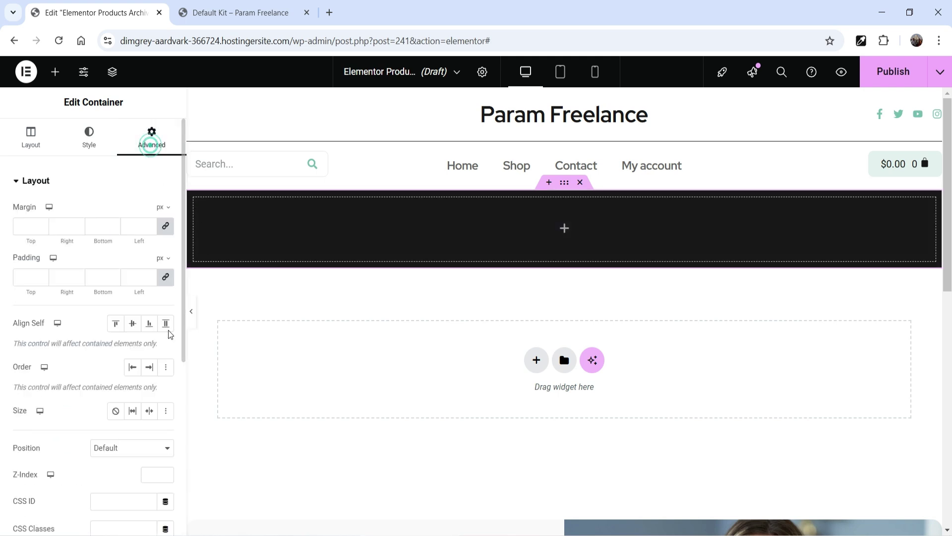
{"action": "left_click", "coordinate": [166, 276]}
{"action": "left_click", "coordinate": [25, 276]}
{"action": "type", "text": "30"}
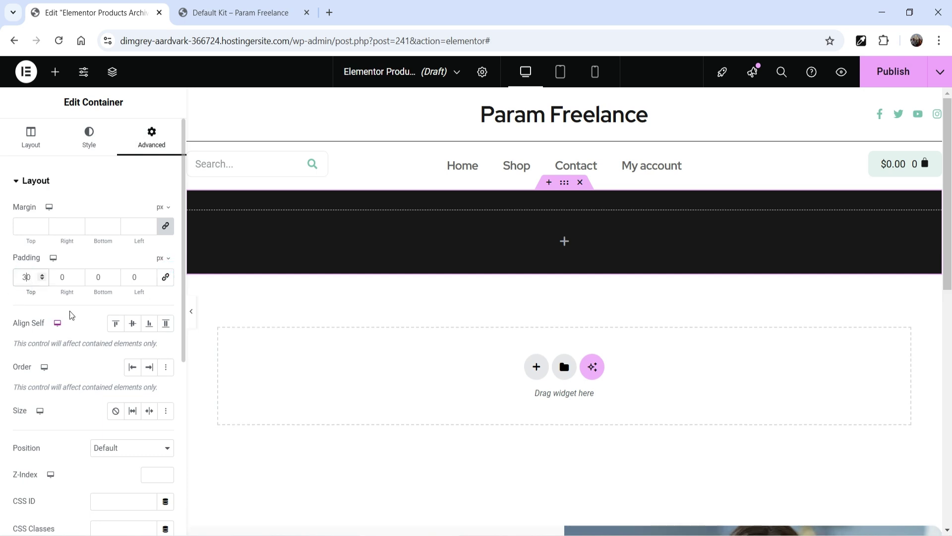
{"action": "left_click", "coordinate": [101, 276]}
{"action": "type", "text": "30"}
{"action": "left_click", "coordinate": [564, 241]}
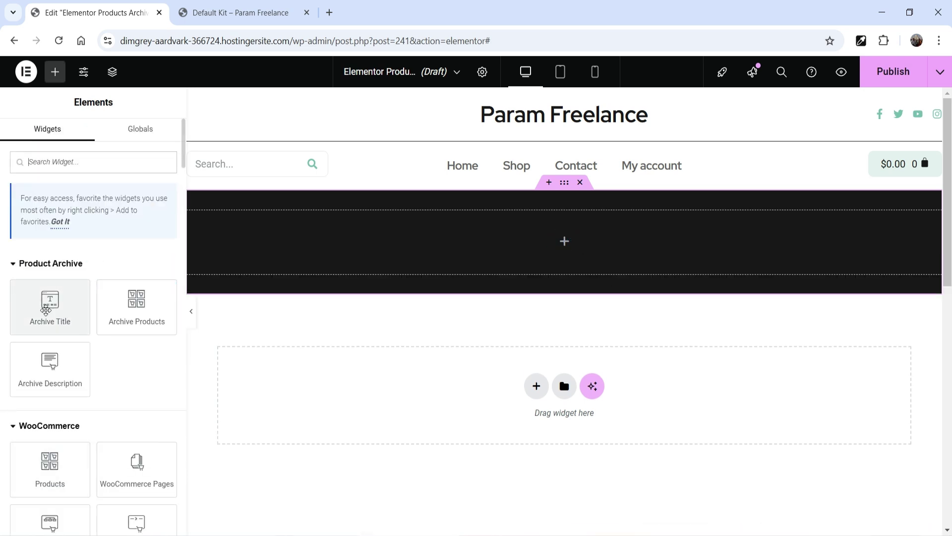
Place an Archive Title in the dark container and color it ckav-primary pink
{"action": "left_click_drag", "start_coordinate": [46, 305], "coordinate": [555, 255]}
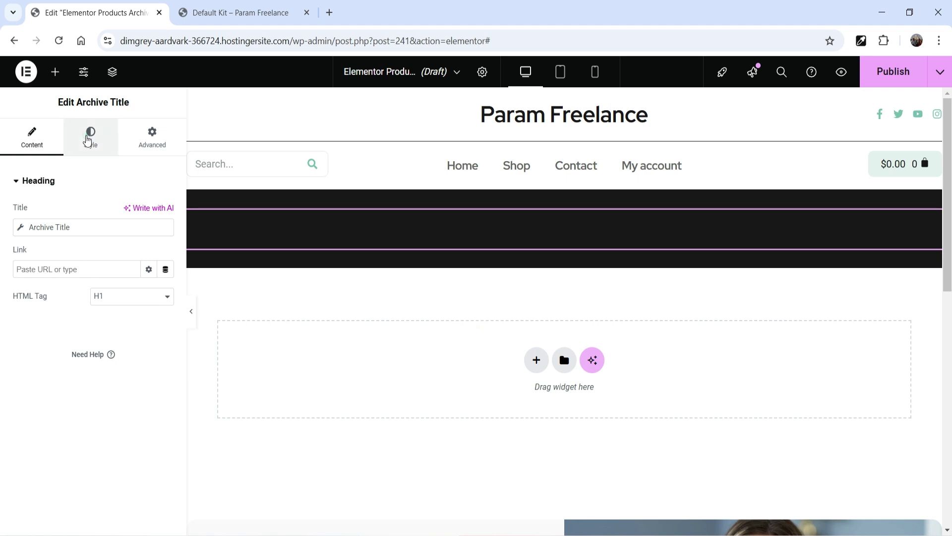
{"action": "left_click", "coordinate": [90, 135]}
{"action": "left_click", "coordinate": [149, 239]}
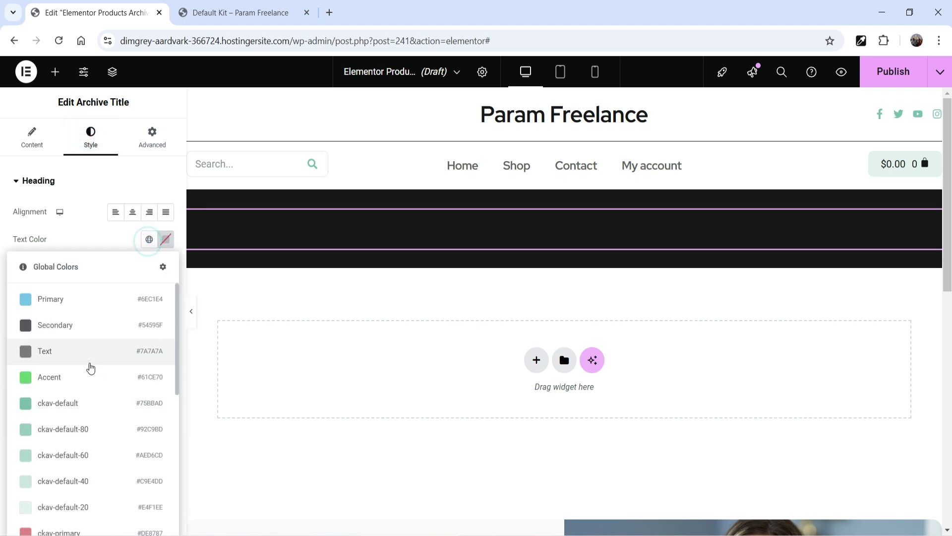
{"action": "scroll", "coordinate": [42, 371], "scroll_direction": "down", "scroll_amount": 4}
{"action": "left_click", "coordinate": [55, 338]}
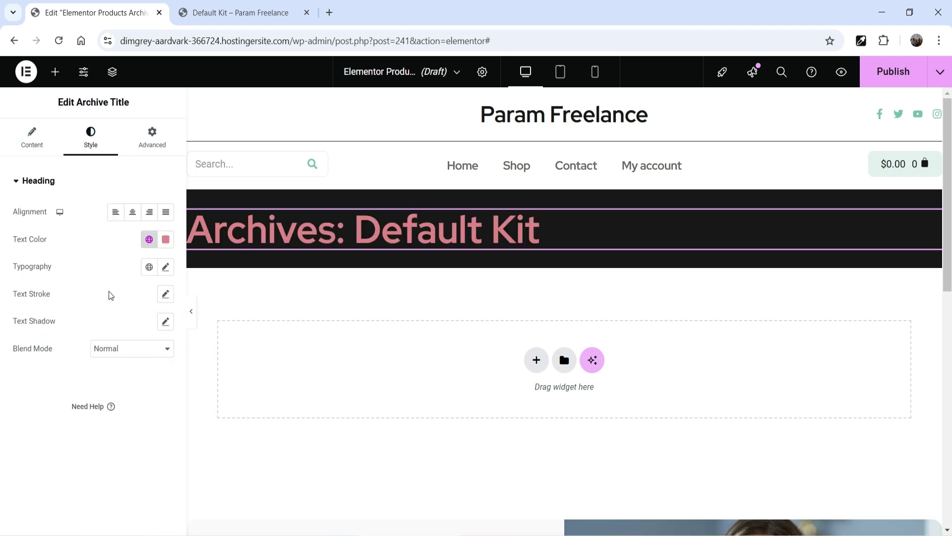
Set the archive title font size to 35 with fallback text 'Shop'
{"action": "left_click", "coordinate": [165, 268]}
{"action": "left_click", "coordinate": [137, 367]}
{"action": "type", "text": "35"}
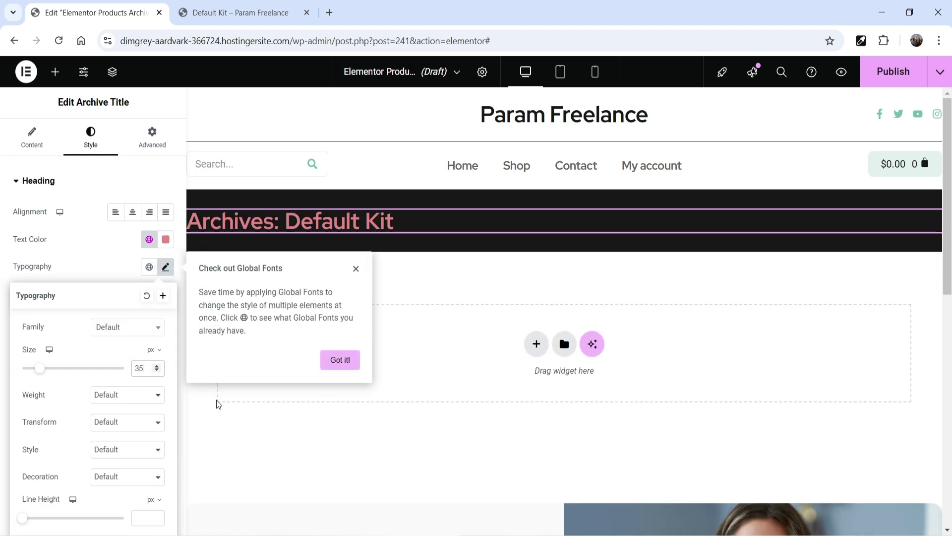
{"action": "left_click", "coordinate": [31, 137]}
{"action": "left_click", "coordinate": [62, 228]}
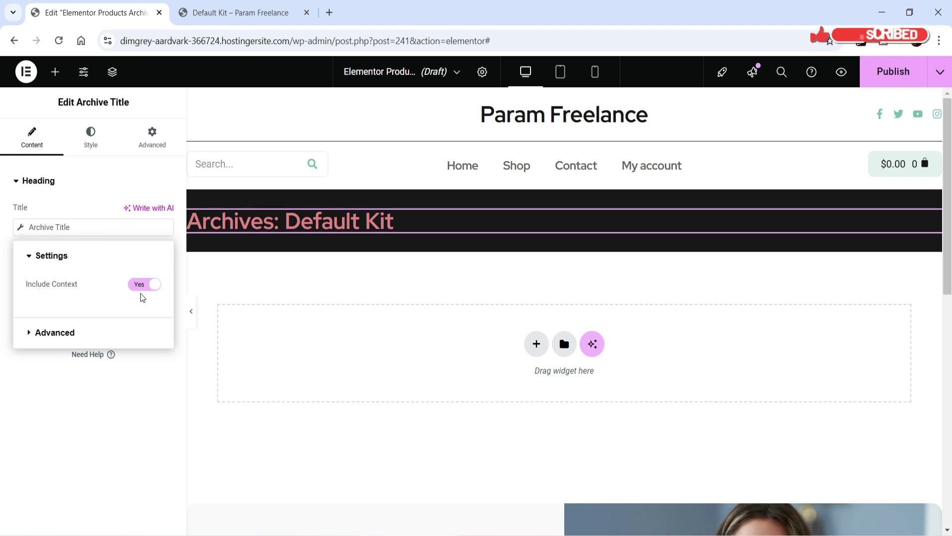
{"action": "left_click", "coordinate": [55, 333]}
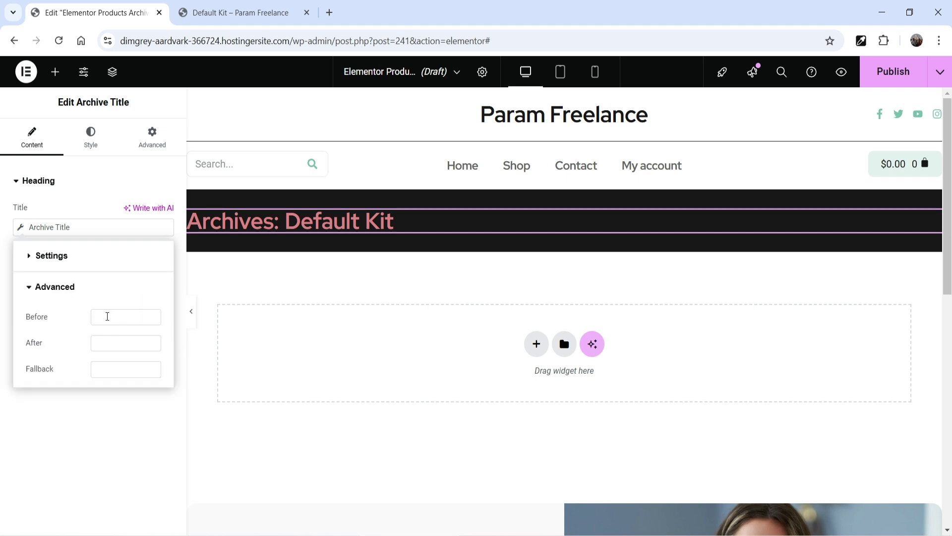
{"action": "left_click", "coordinate": [118, 370]}
{"action": "type", "text": "Shop"}
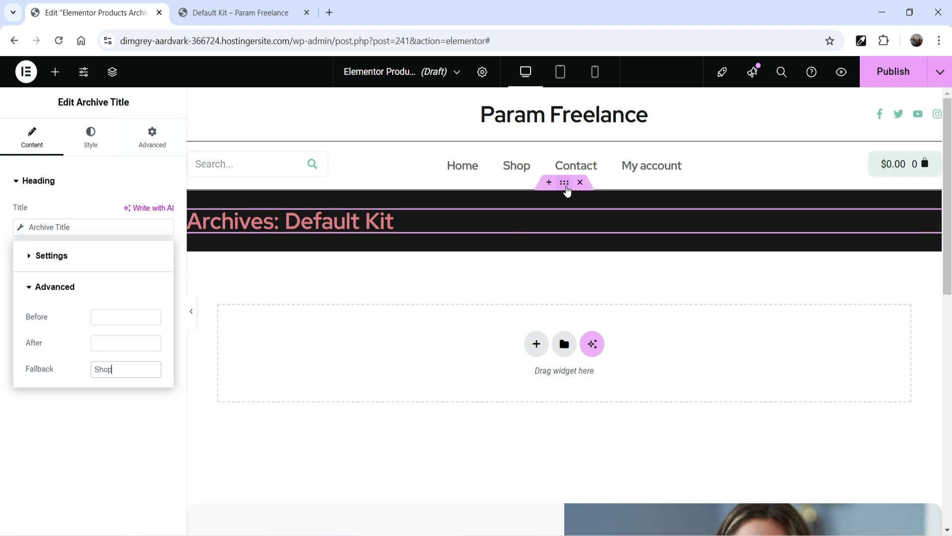
Increase the dark banner's top and bottom padding to 80 px
{"action": "left_click", "coordinate": [565, 187]}
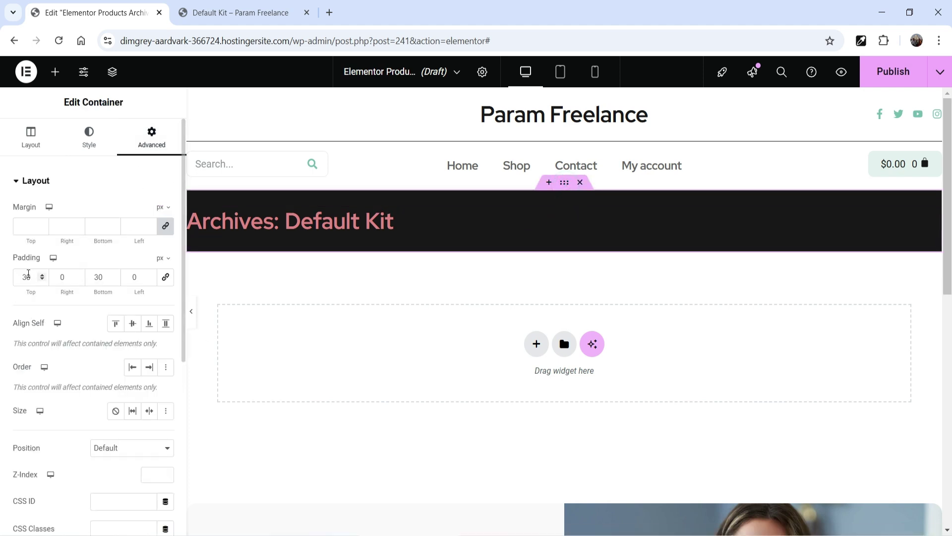
{"action": "double_click", "coordinate": [26, 277]}
{"action": "type", "text": "100"}
{"action": "double_click", "coordinate": [103, 277]}
{"action": "type", "text": "100"}
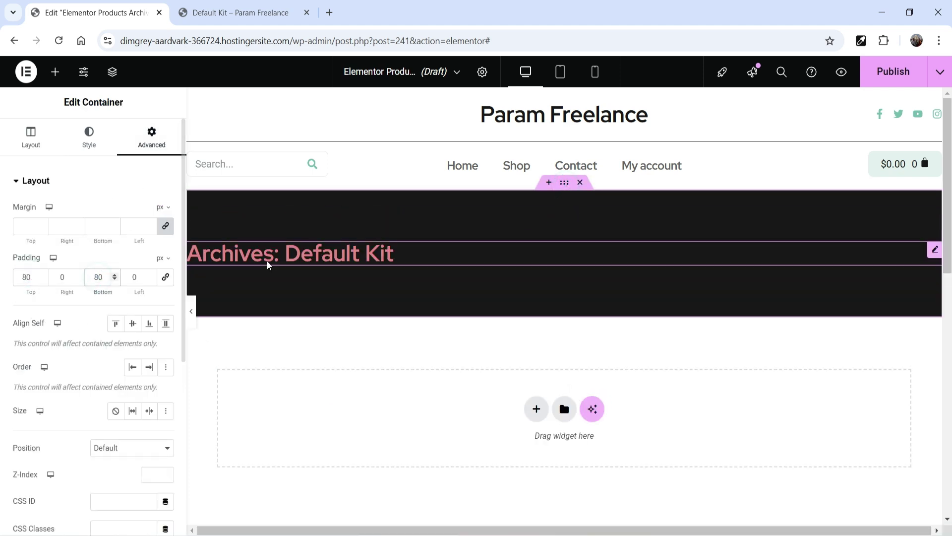
Center-align the archive title within the banner
{"action": "left_click", "coordinate": [208, 254]}
{"action": "left_click", "coordinate": [83, 149]}
{"action": "left_click", "coordinate": [132, 211]}
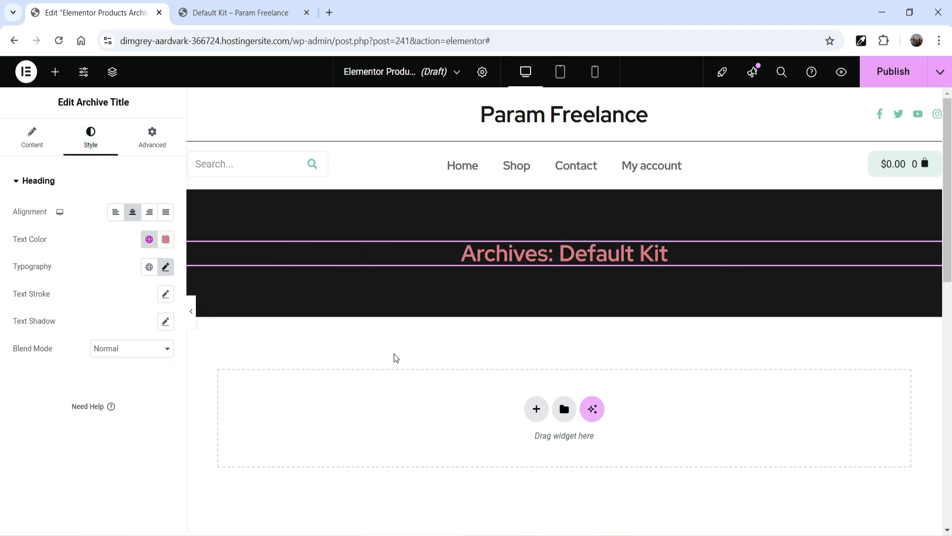
{"action": "scroll", "coordinate": [428, 342], "scroll_direction": "down", "scroll_amount": 1}
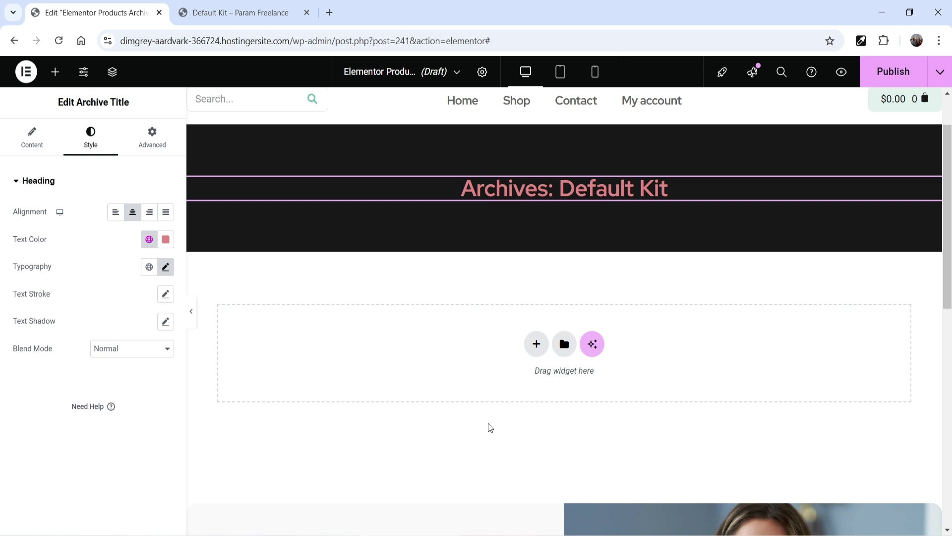
{"action": "left_click", "coordinate": [536, 344]}
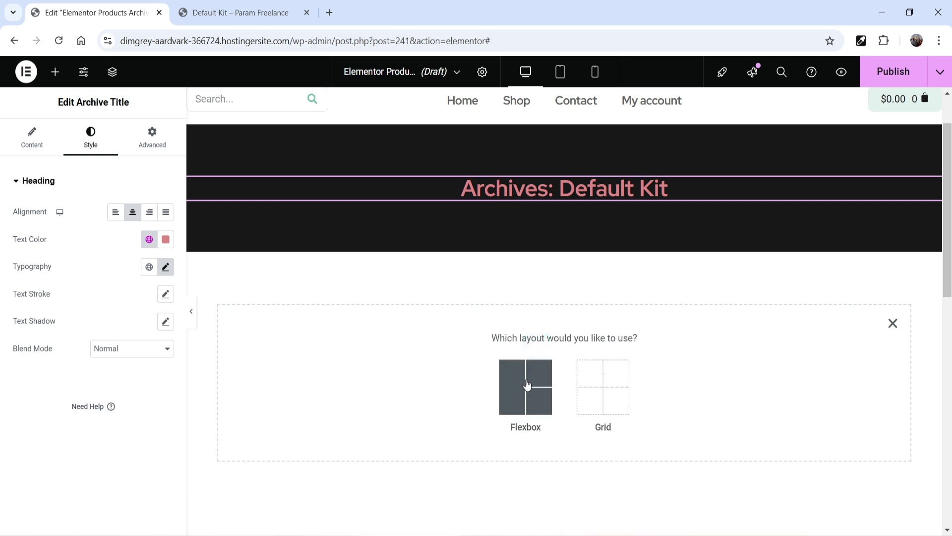
Add a two-column flexbox container below the banner with 50 px top and bottom padding
{"action": "left_click", "coordinate": [526, 380]}
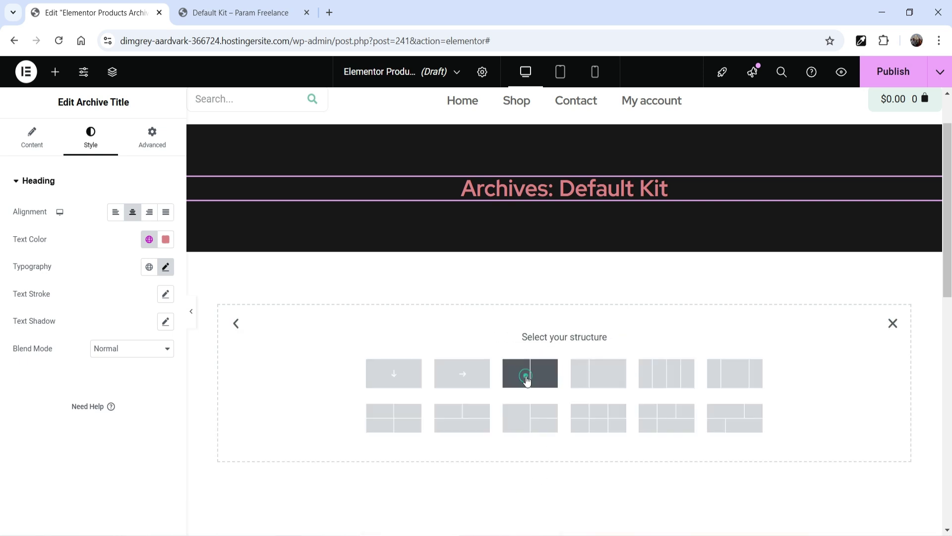
{"action": "left_click", "coordinate": [586, 378]}
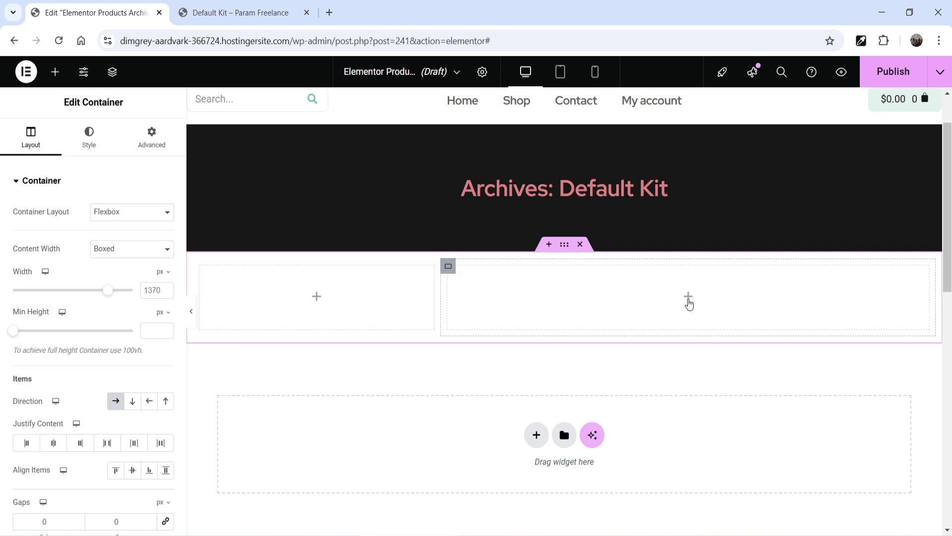
{"action": "left_click", "coordinate": [564, 244]}
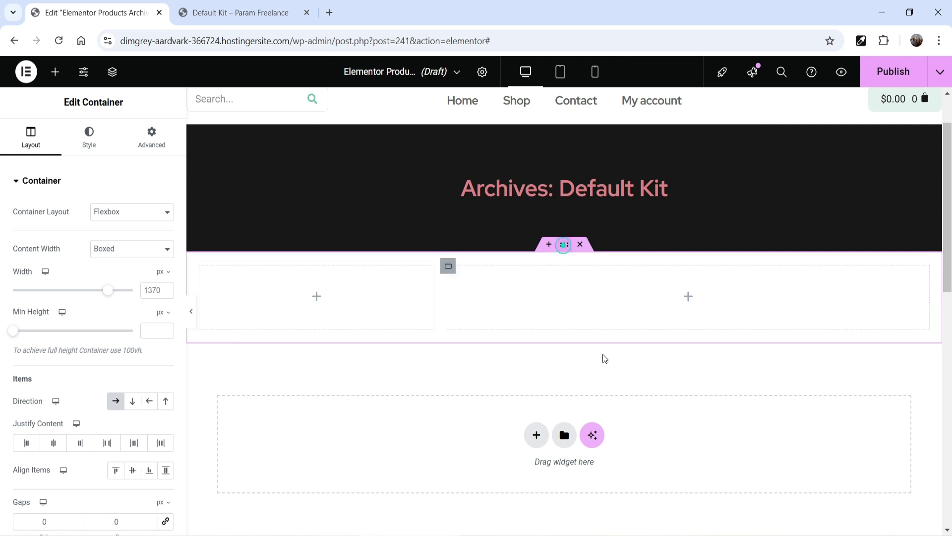
{"action": "left_click", "coordinate": [152, 138]}
{"action": "left_click", "coordinate": [22, 276]}
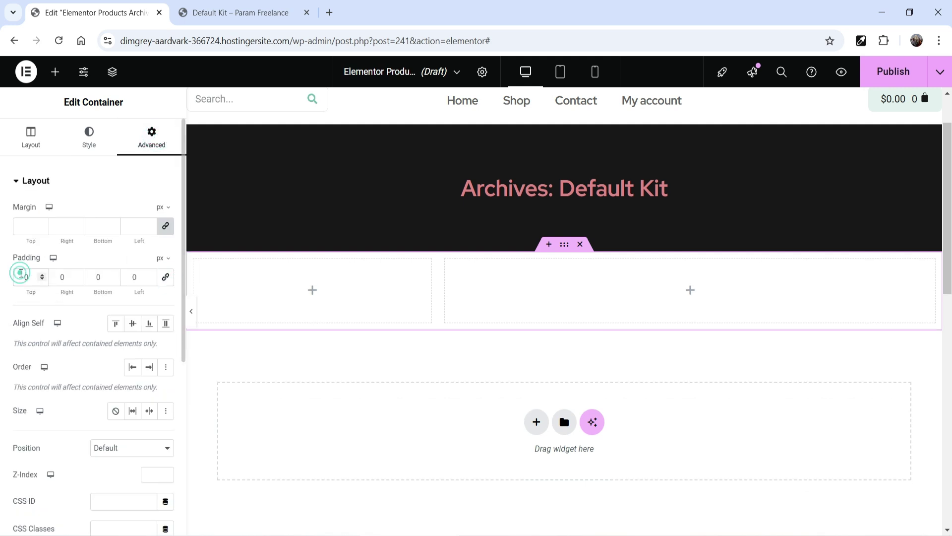
{"action": "type", "text": "50"}
{"action": "left_click", "coordinate": [92, 276]}
{"action": "type", "text": "50"}
{"action": "left_click", "coordinate": [690, 323]}
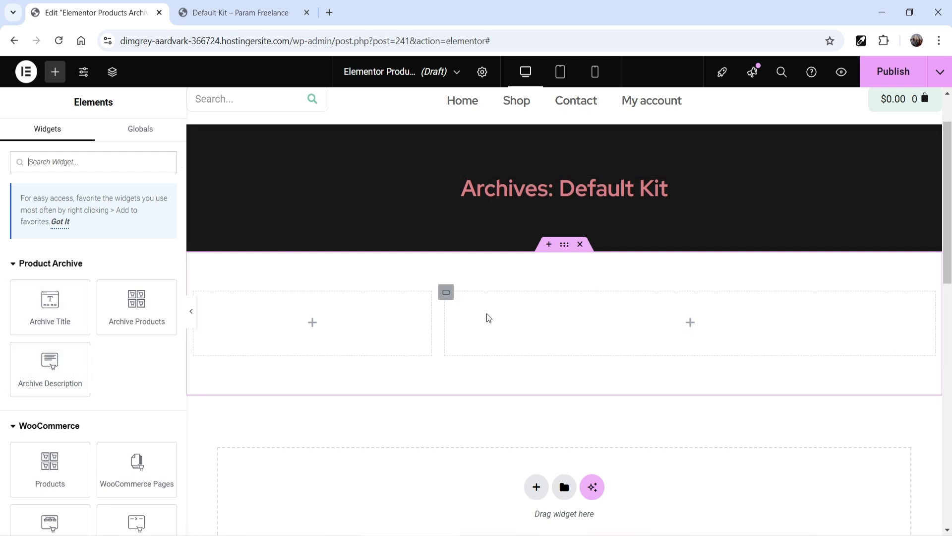
Place the Archive Products widget in the right column and review its nothing-found message setting
{"action": "left_click_drag", "start_coordinate": [129, 304], "coordinate": [714, 342]}
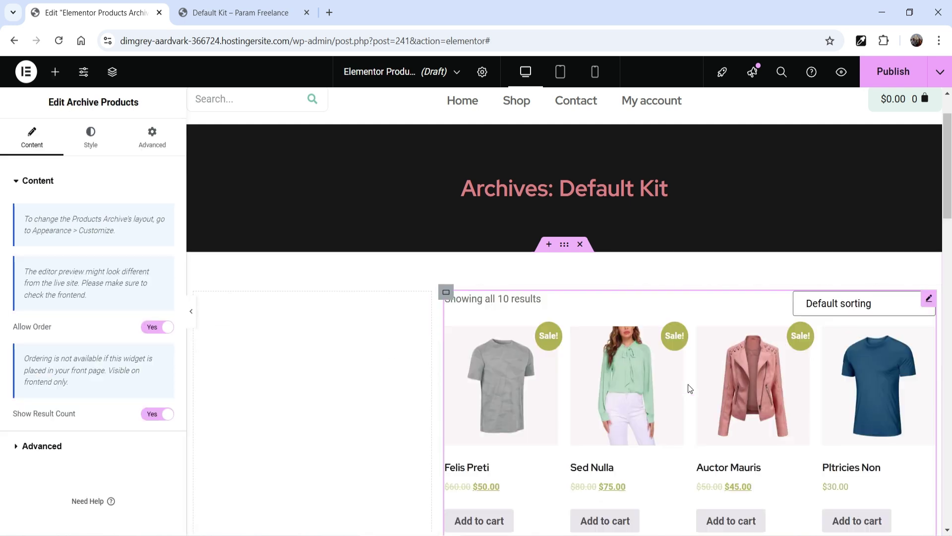
{"action": "scroll", "coordinate": [787, 351], "scroll_direction": "down", "scroll_amount": 4}
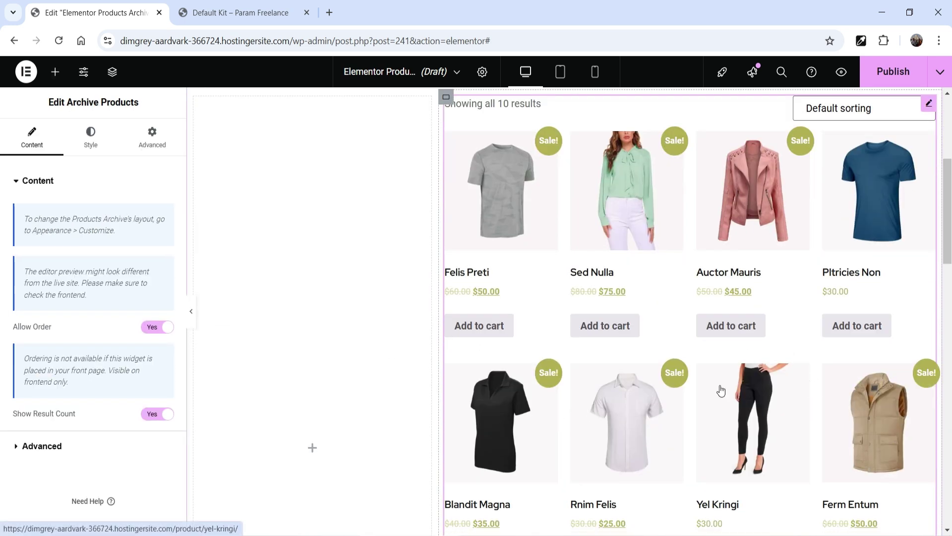
{"action": "scroll", "coordinate": [716, 392], "scroll_direction": "down", "scroll_amount": 5}
{"action": "scroll", "coordinate": [713, 392], "scroll_direction": "up", "scroll_amount": 10}
{"action": "scroll", "coordinate": [713, 391], "scroll_direction": "down", "scroll_amount": 3}
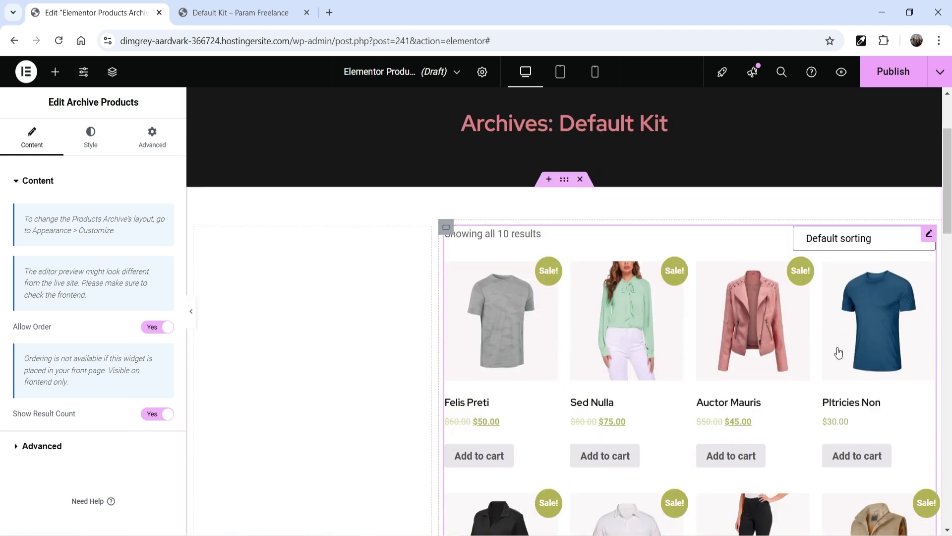
{"action": "left_click", "coordinate": [33, 448]}
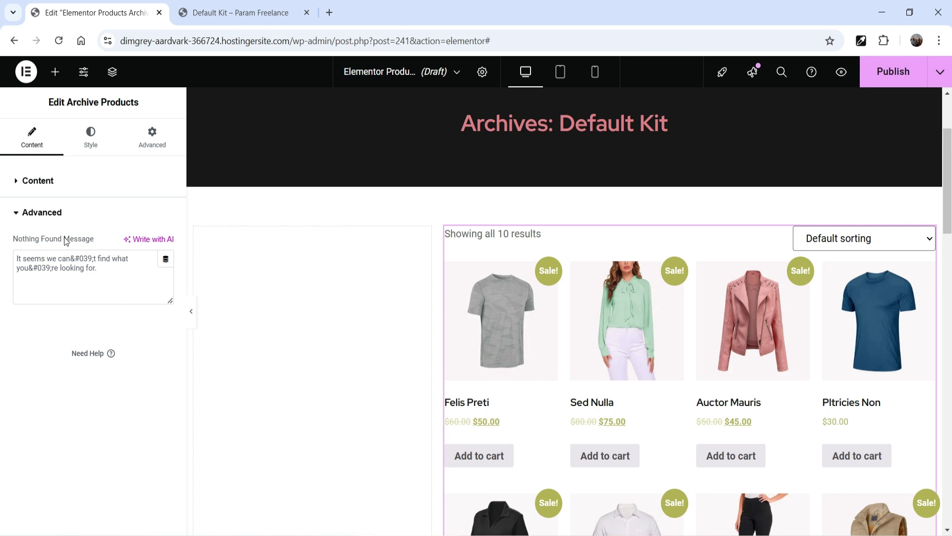
{"action": "left_click", "coordinate": [48, 182]}
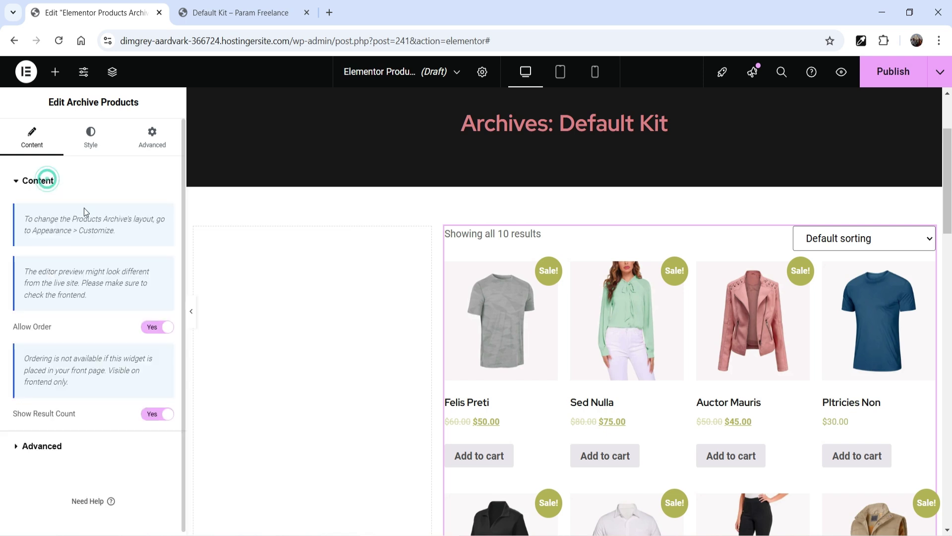
Keep Allow Order and Show Result Count both set to Yes after testing them
{"action": "scroll", "coordinate": [84, 337], "scroll_direction": "down", "scroll_amount": 1}
{"action": "left_click", "coordinate": [143, 326]}
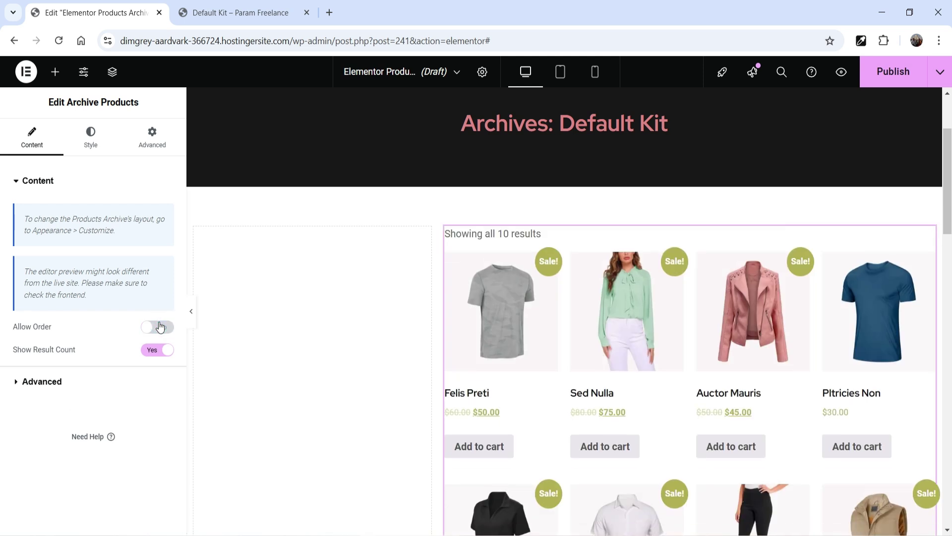
{"action": "left_click", "coordinate": [159, 327]}
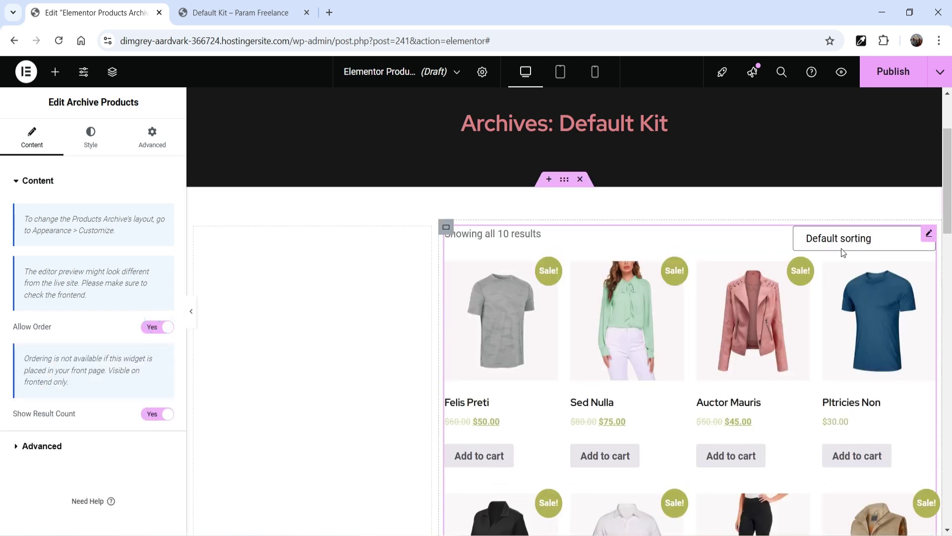
{"action": "left_click", "coordinate": [891, 240]}
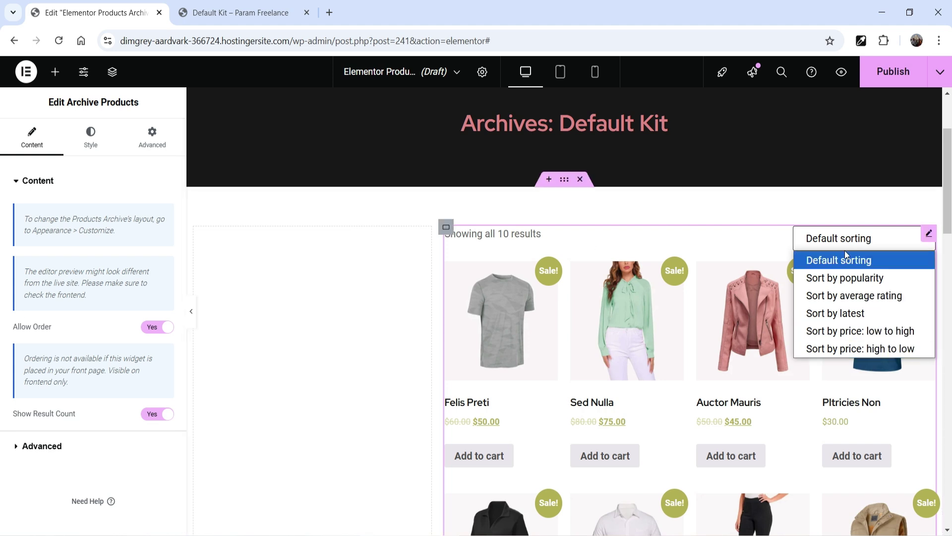
{"action": "left_click", "coordinate": [165, 329]}
{"action": "left_click", "coordinate": [166, 330]}
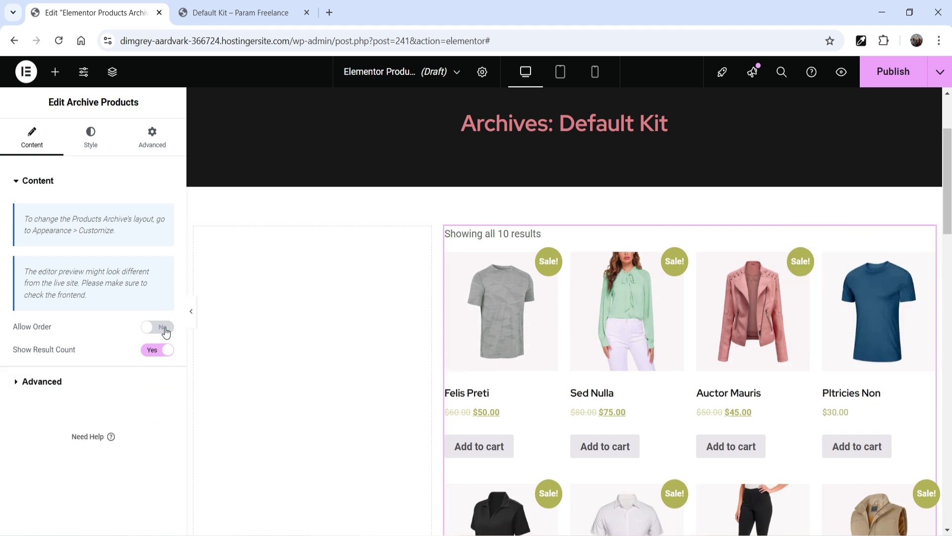
{"action": "left_click", "coordinate": [164, 328]}
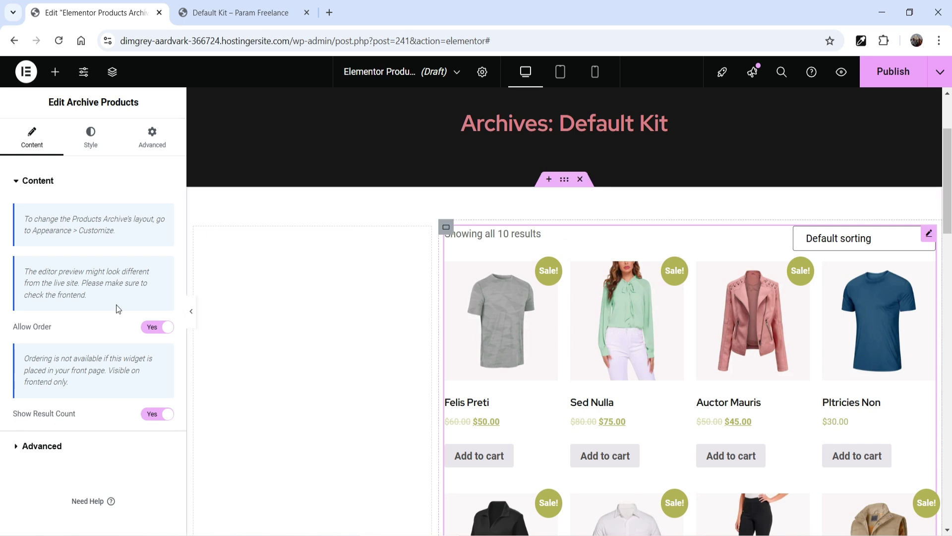
{"action": "left_click", "coordinate": [157, 419]}
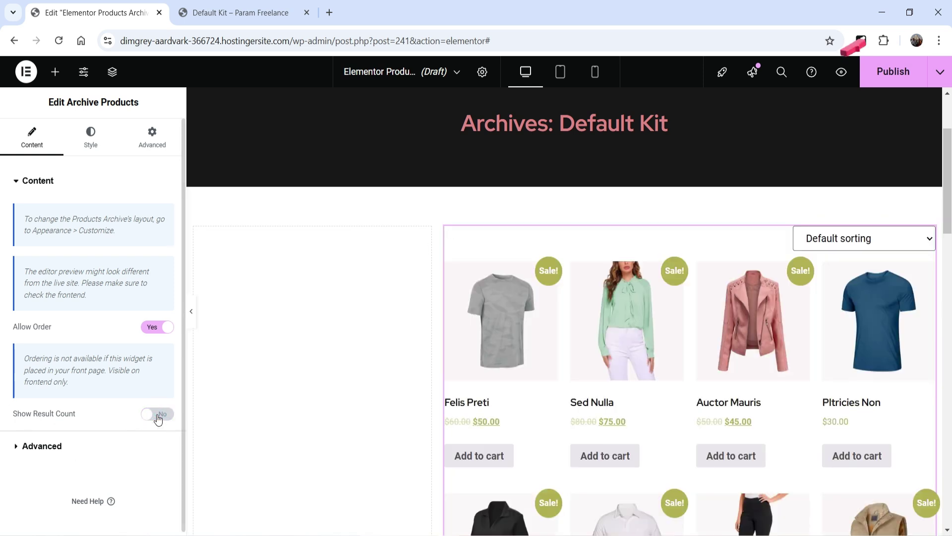
{"action": "left_click", "coordinate": [158, 419]}
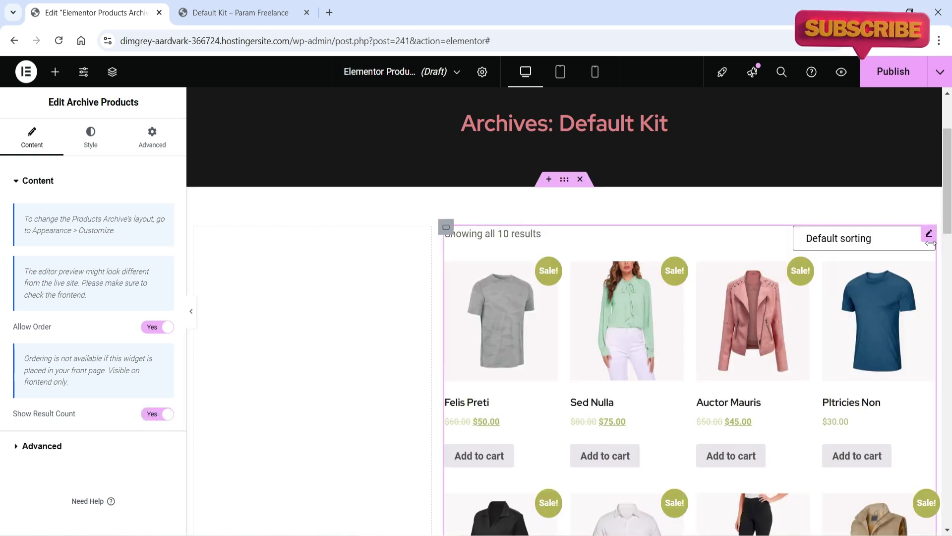
{"action": "left_click", "coordinate": [91, 147]}
Center the product titles, prices and Add to cart buttons in the grid
{"action": "scroll", "coordinate": [99, 236], "scroll_direction": "down", "scroll_amount": 3}
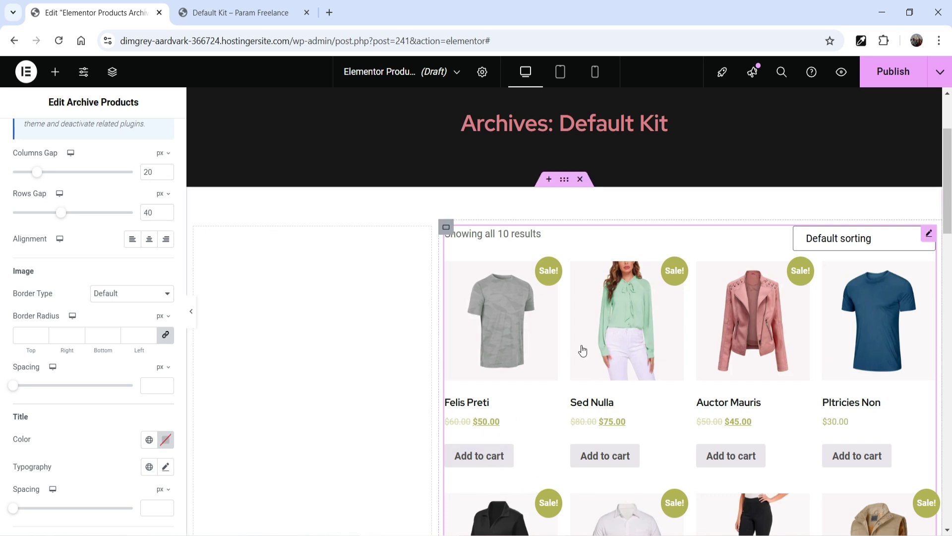
{"action": "left_click", "coordinate": [149, 241]}
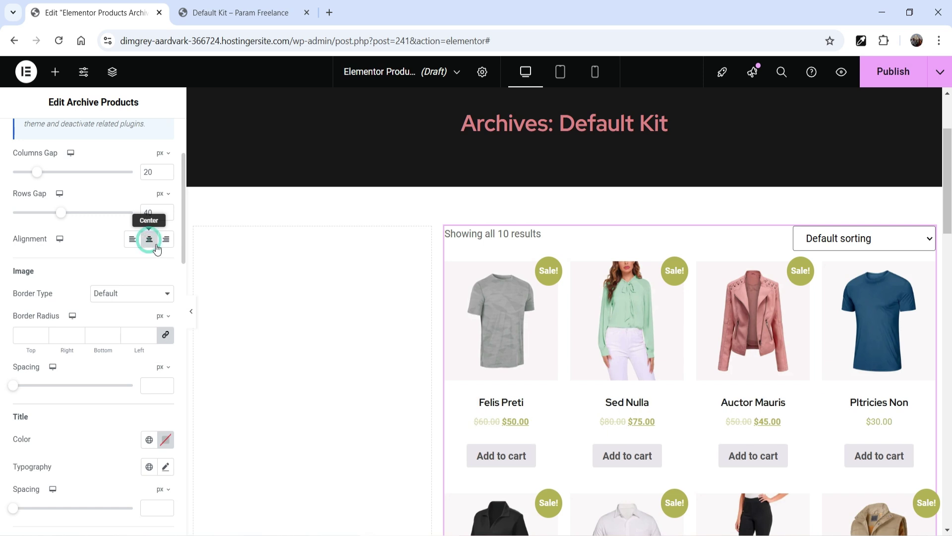
{"action": "scroll", "coordinate": [516, 372], "scroll_direction": "down", "scroll_amount": 3}
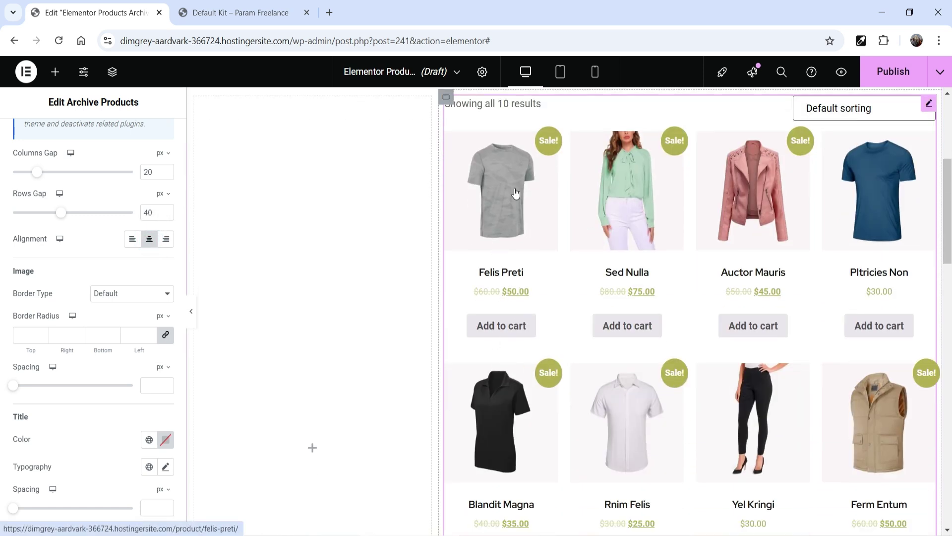
{"action": "left_click", "coordinate": [133, 240]}
{"action": "left_click", "coordinate": [149, 240]}
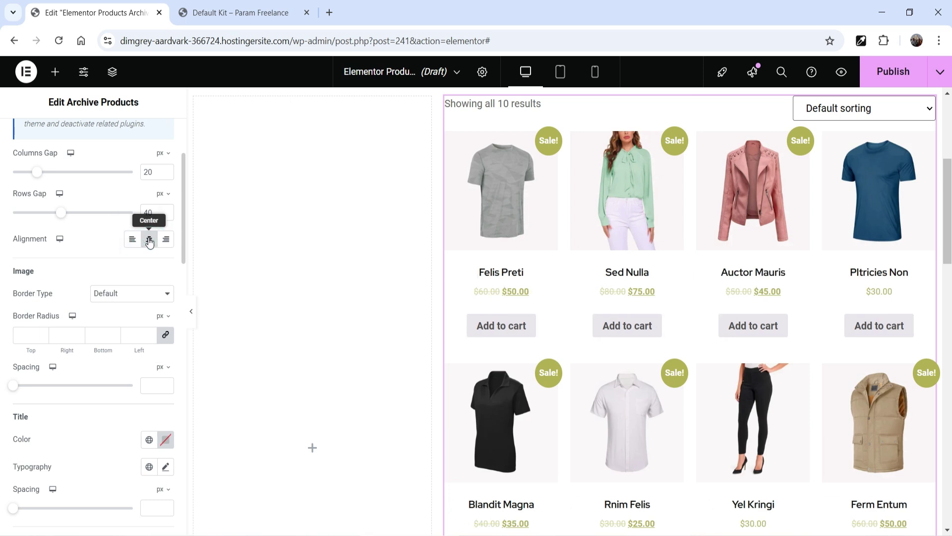
{"action": "scroll", "coordinate": [18, 210], "scroll_direction": "down", "scroll_amount": 2}
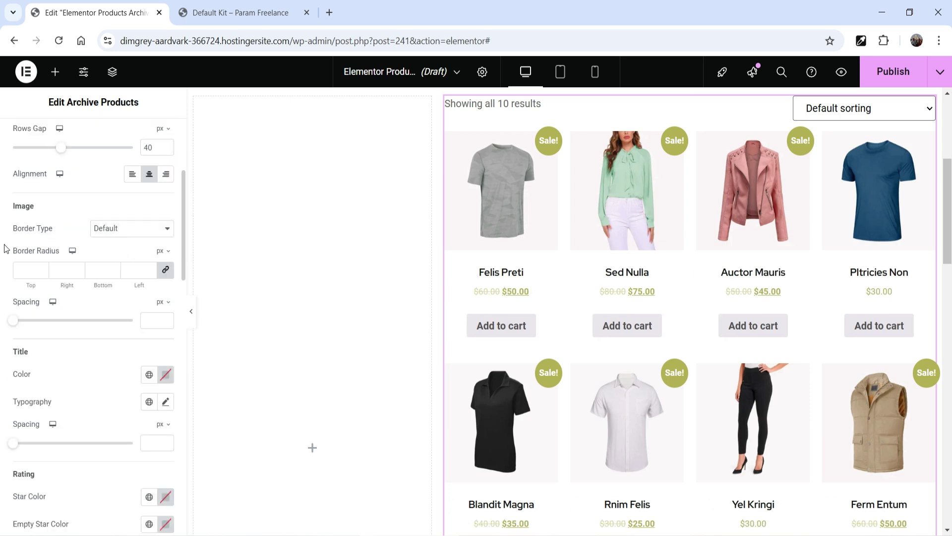
Leave the product image border type at Default after trying Solid
{"action": "left_click", "coordinate": [118, 236]}
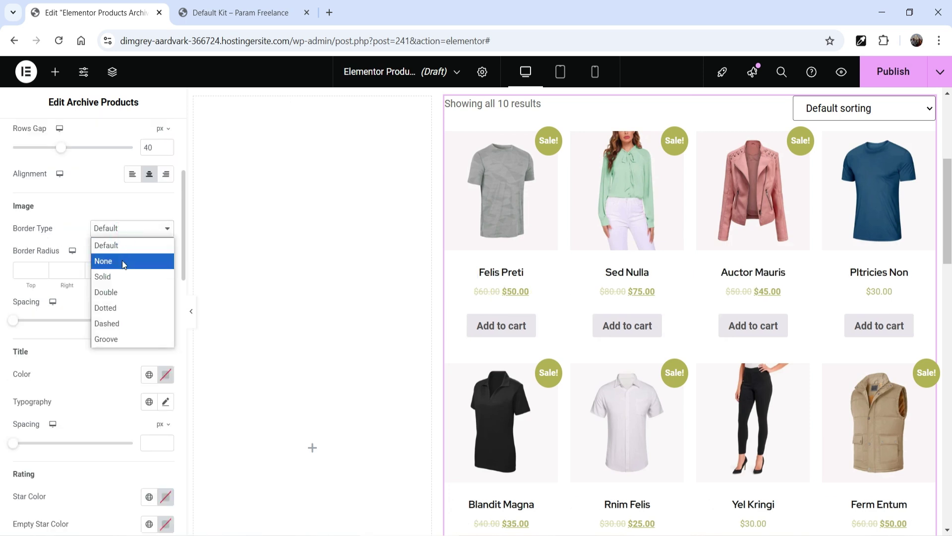
{"action": "left_click", "coordinate": [125, 277]}
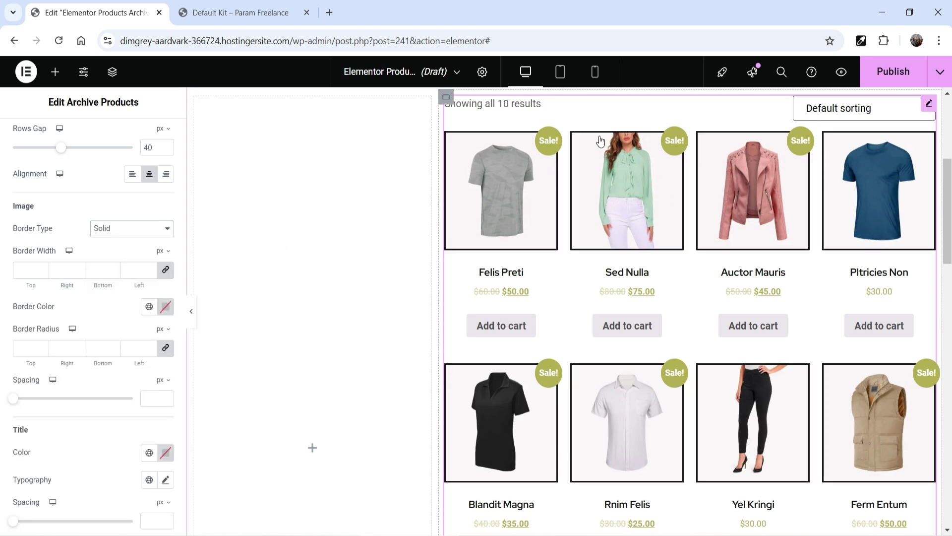
{"action": "left_click", "coordinate": [112, 229]}
{"action": "left_click", "coordinate": [116, 246]}
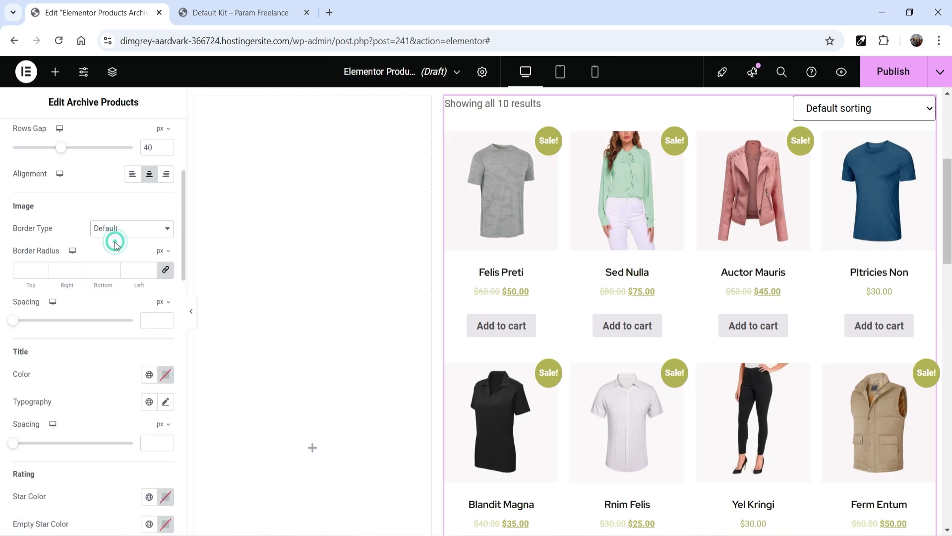
{"action": "scroll", "coordinate": [53, 261], "scroll_direction": "down", "scroll_amount": 3}
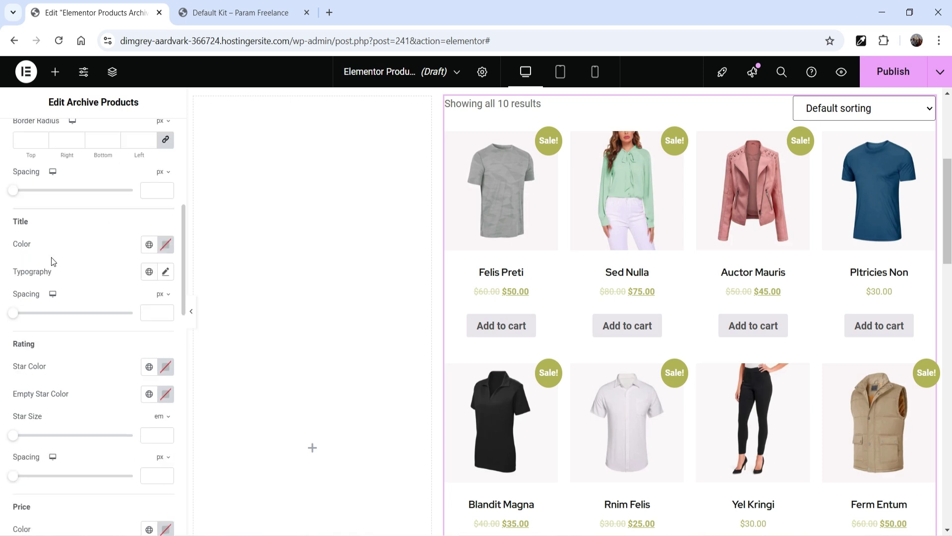
Style the product titles ckav-primary pink, 23 px, capitalized
{"action": "left_click", "coordinate": [149, 248]}
{"action": "scroll", "coordinate": [63, 348], "scroll_direction": "down", "scroll_amount": 5}
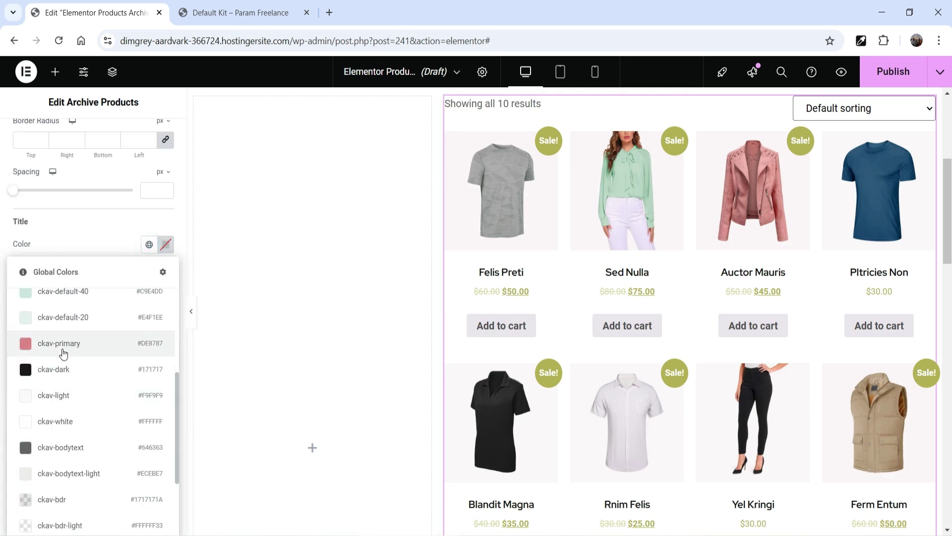
{"action": "left_click", "coordinate": [63, 347]}
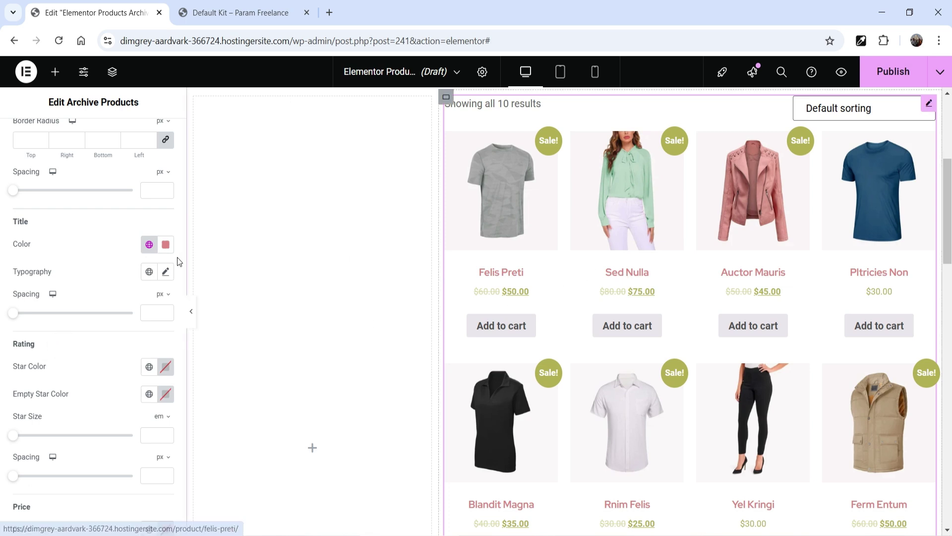
{"action": "left_click", "coordinate": [165, 272]}
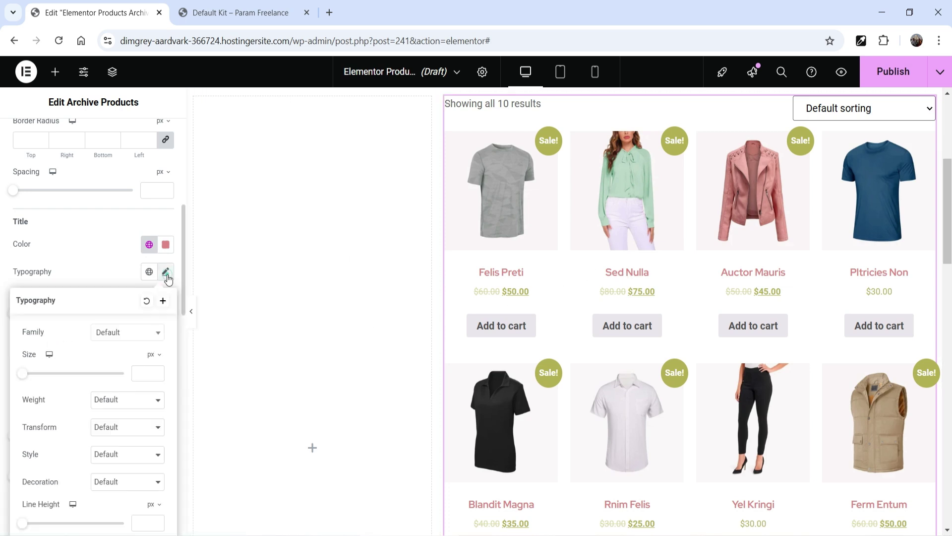
{"action": "left_click", "coordinate": [144, 373]}
{"action": "type", "text": "2"}
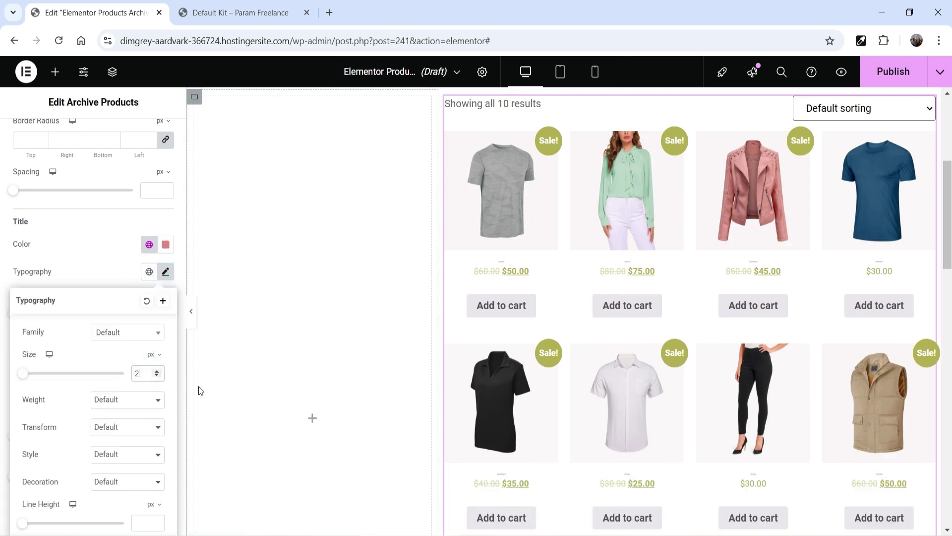
{"action": "type", "text": "3"}
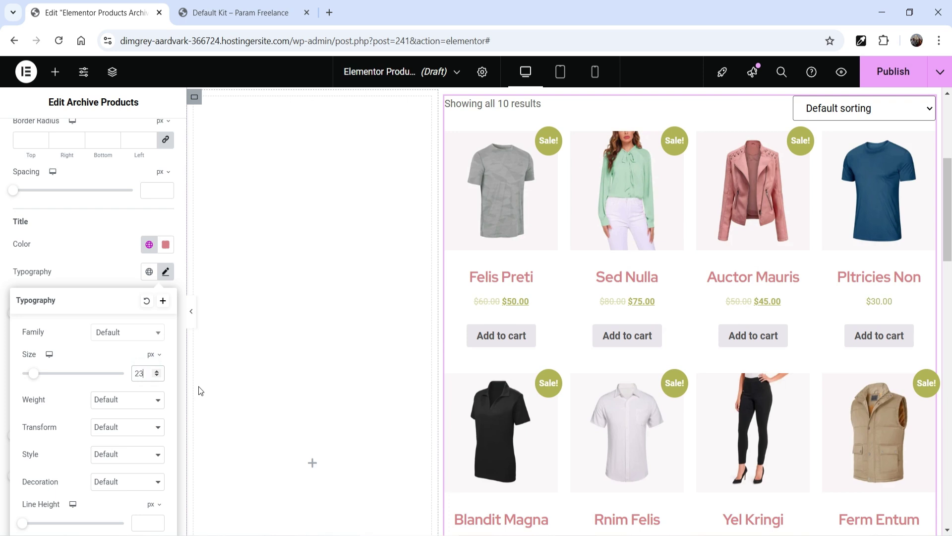
{"action": "left_click", "coordinate": [113, 431]}
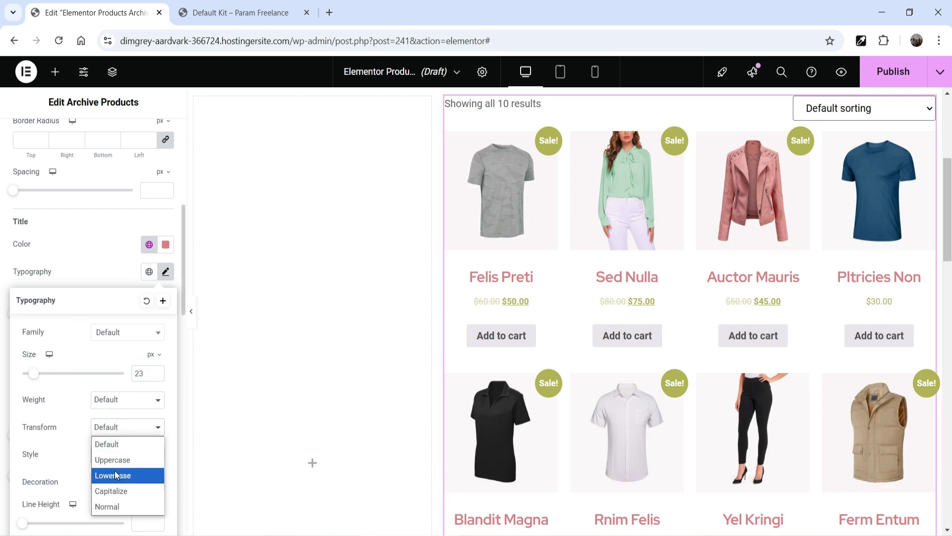
{"action": "left_click", "coordinate": [130, 496]}
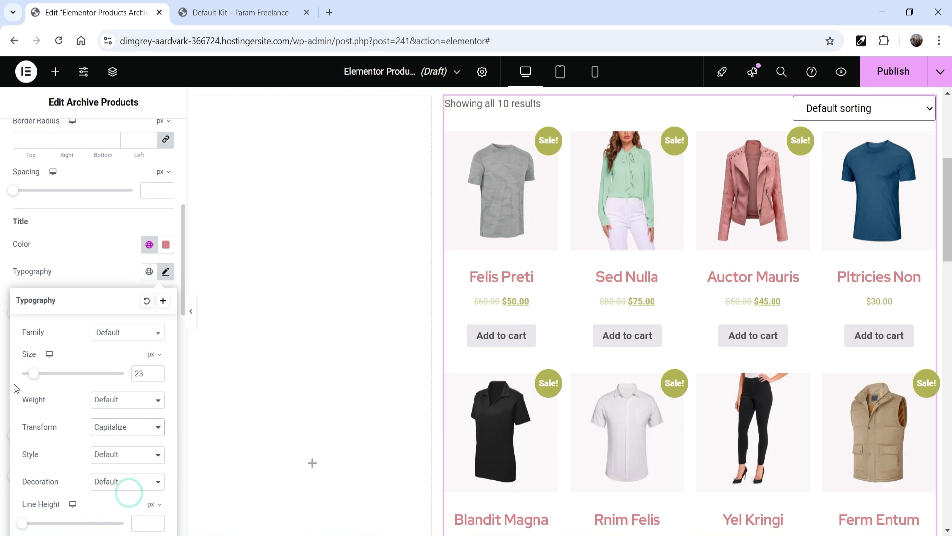
Add 5 px spacing below the product titles
{"action": "left_click", "coordinate": [83, 262]}
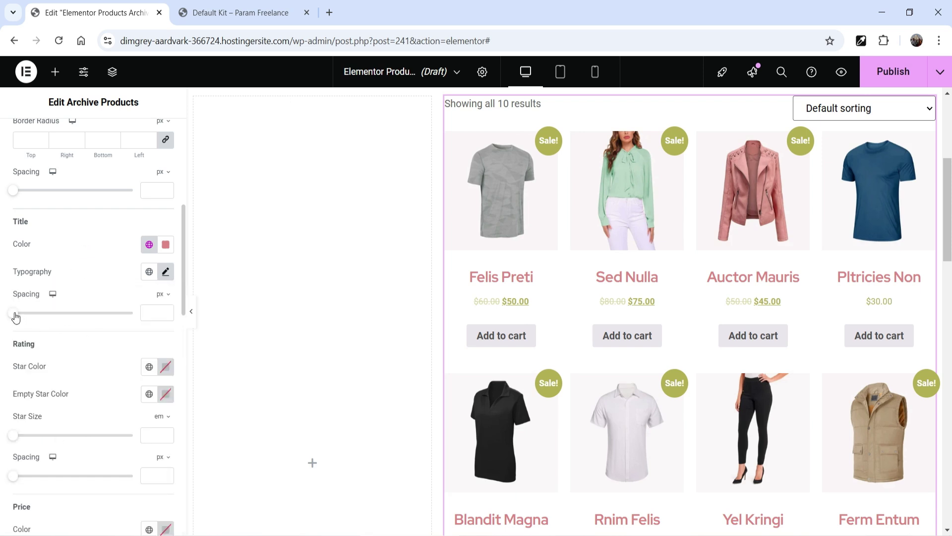
{"action": "mouse_move", "coordinate": [17, 316]}
{"action": "left_mouse_down"}
{"action": "mouse_move", "coordinate": [29, 314]}
{"action": "mouse_move", "coordinate": [19, 315]}
{"action": "left_mouse_up"}
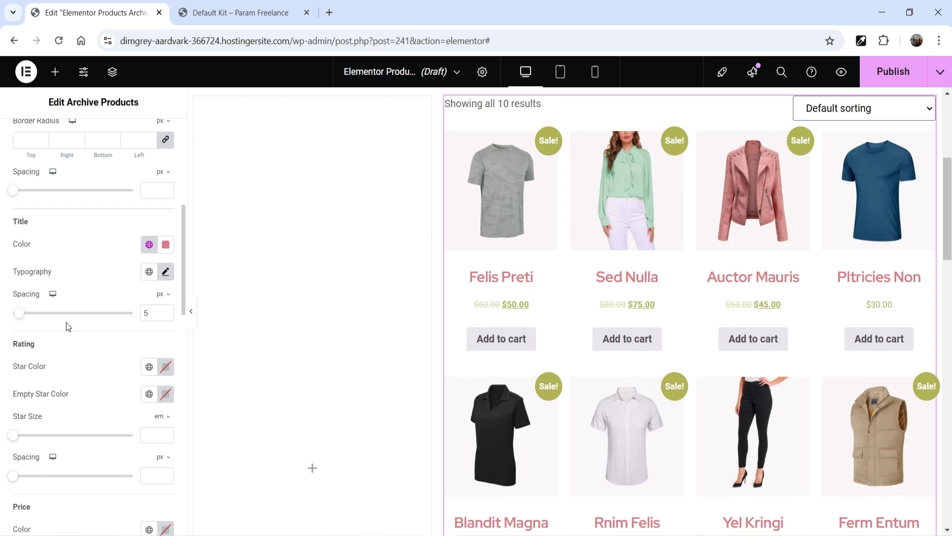
{"action": "scroll", "coordinate": [68, 326], "scroll_direction": "down", "scroll_amount": 1}
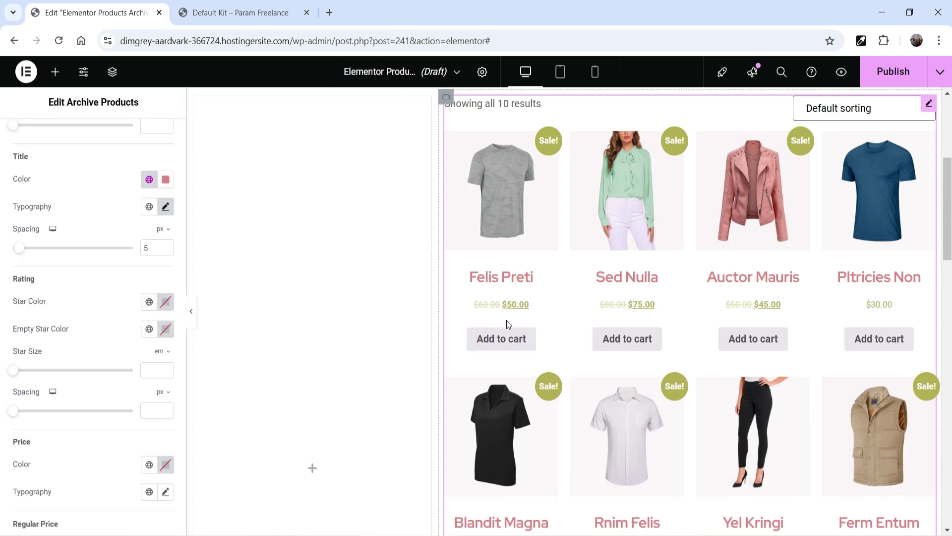
Color the product prices a custom dark purple (#261478)
{"action": "left_click", "coordinate": [149, 302]}
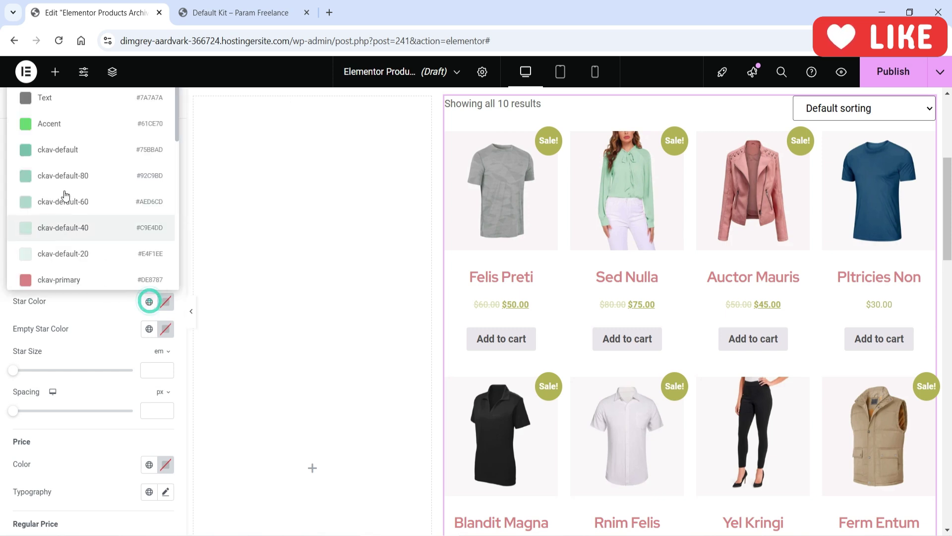
{"action": "left_click", "coordinate": [98, 347]}
{"action": "scroll", "coordinate": [49, 328], "scroll_direction": "down", "scroll_amount": 3}
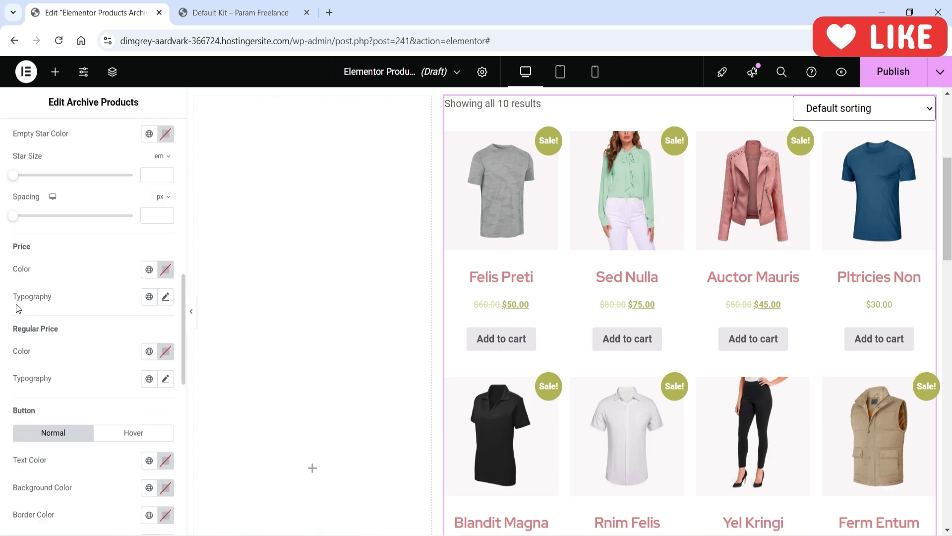
{"action": "left_click", "coordinate": [149, 270]}
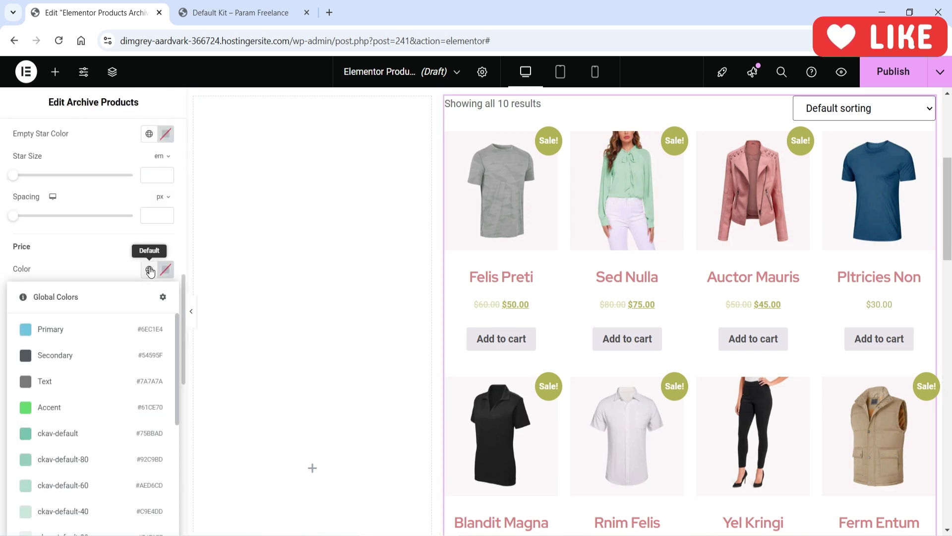
{"action": "scroll", "coordinate": [98, 379], "scroll_direction": "down", "scroll_amount": 6}
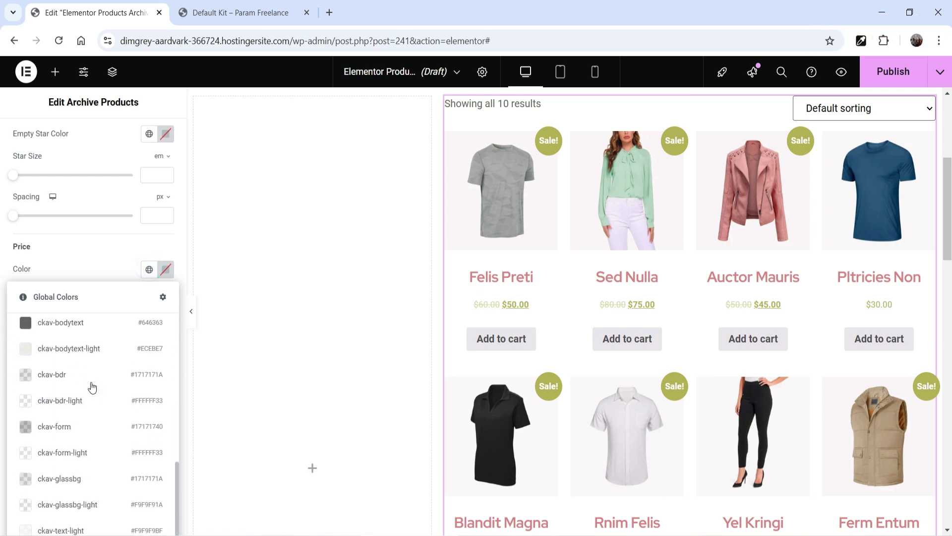
{"action": "left_click", "coordinate": [165, 270]}
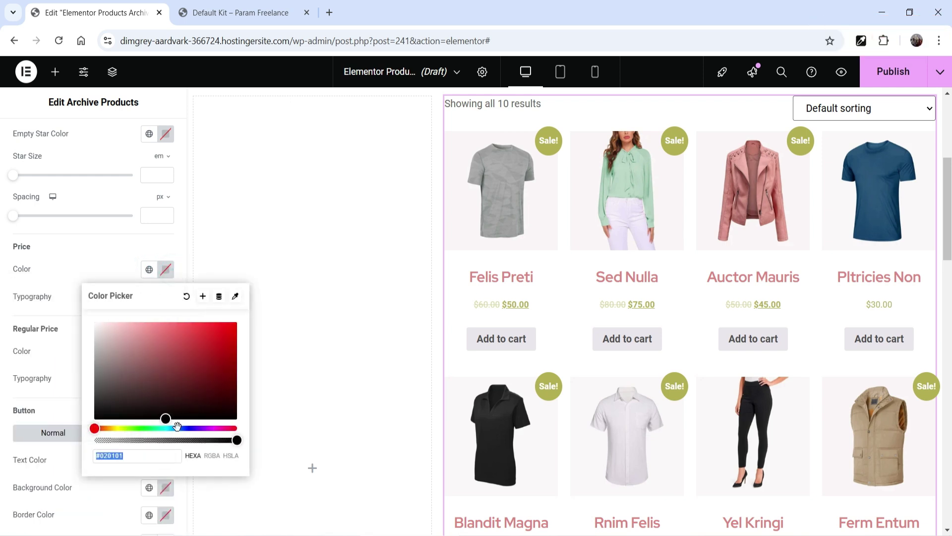
{"action": "left_click", "coordinate": [204, 363]}
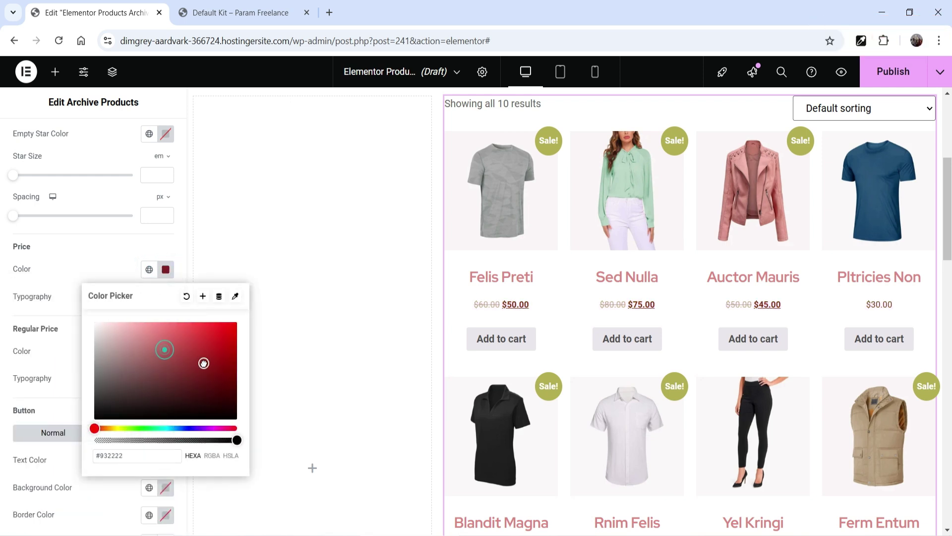
{"action": "left_click", "coordinate": [194, 428]}
{"action": "left_click_drag", "start_coordinate": [194, 428], "coordinate": [194, 428]}
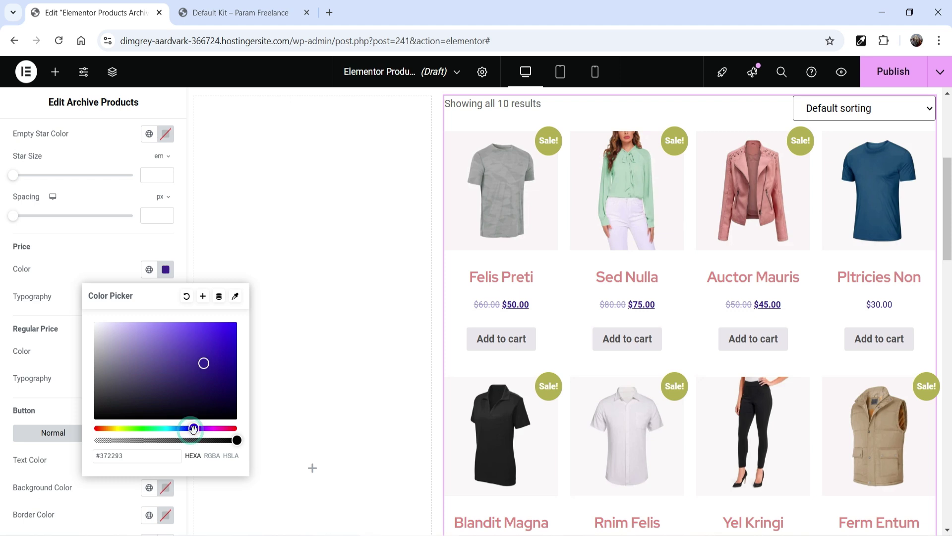
{"action": "left_click", "coordinate": [214, 374]}
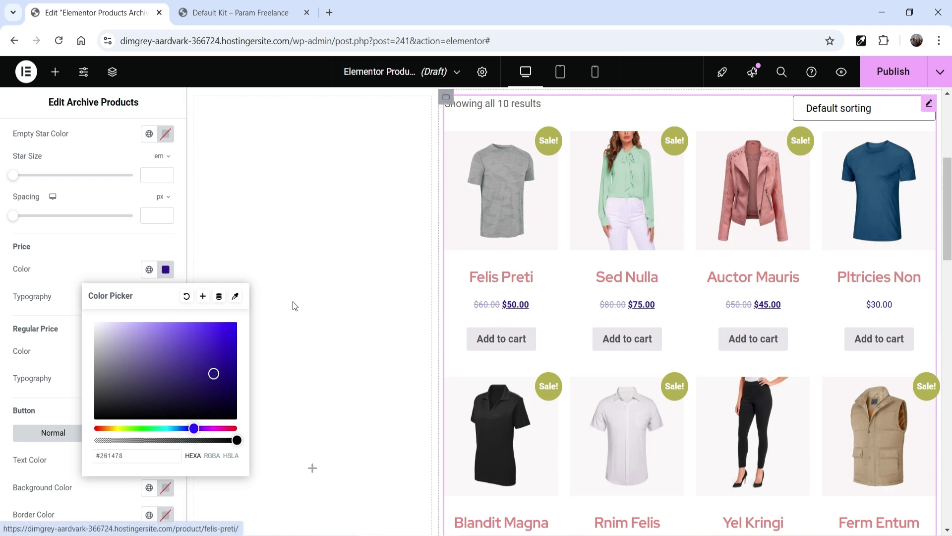
{"action": "left_click", "coordinate": [64, 272]}
Set the product price font size to 18 px
{"action": "left_click", "coordinate": [166, 296]}
{"action": "left_click", "coordinate": [147, 398]}
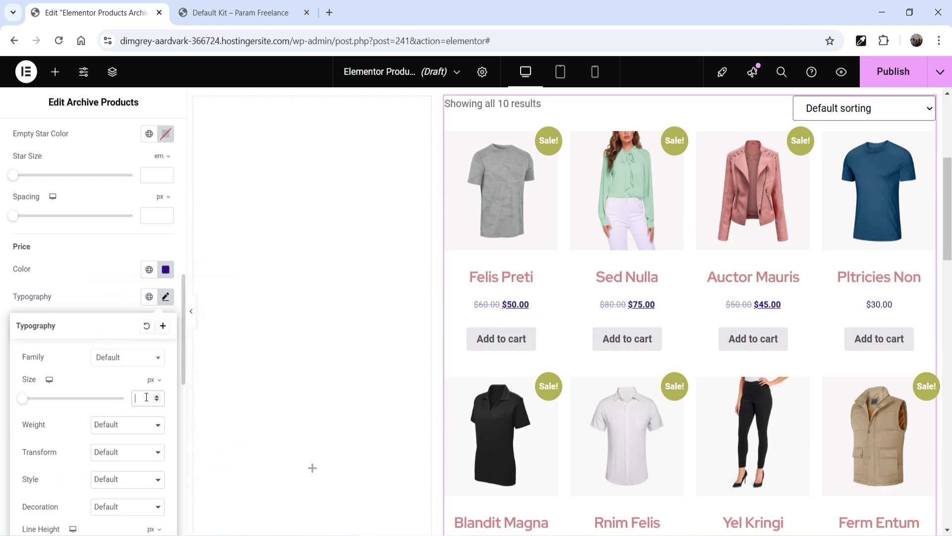
{"action": "type", "text": "18"}
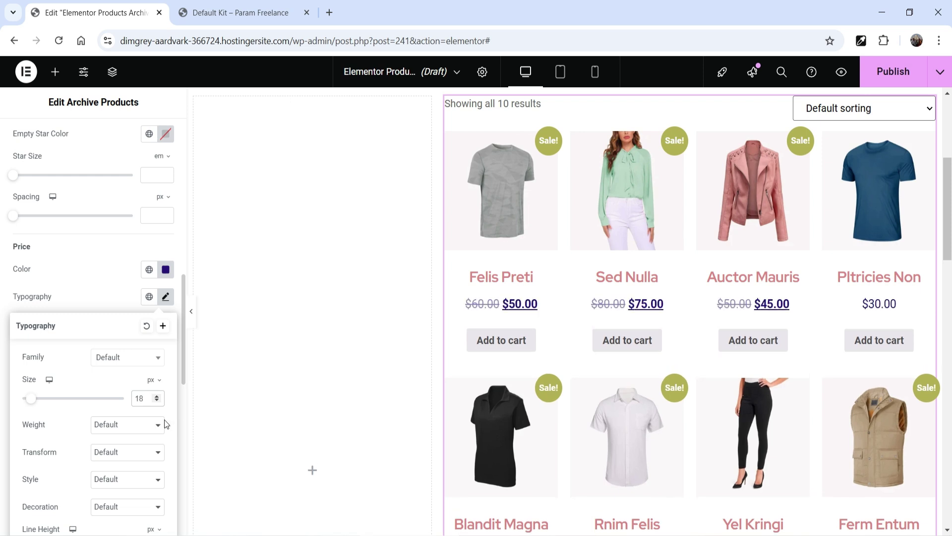
{"action": "left_click", "coordinate": [91, 280]}
{"action": "scroll", "coordinate": [81, 355], "scroll_direction": "down", "scroll_amount": 1}
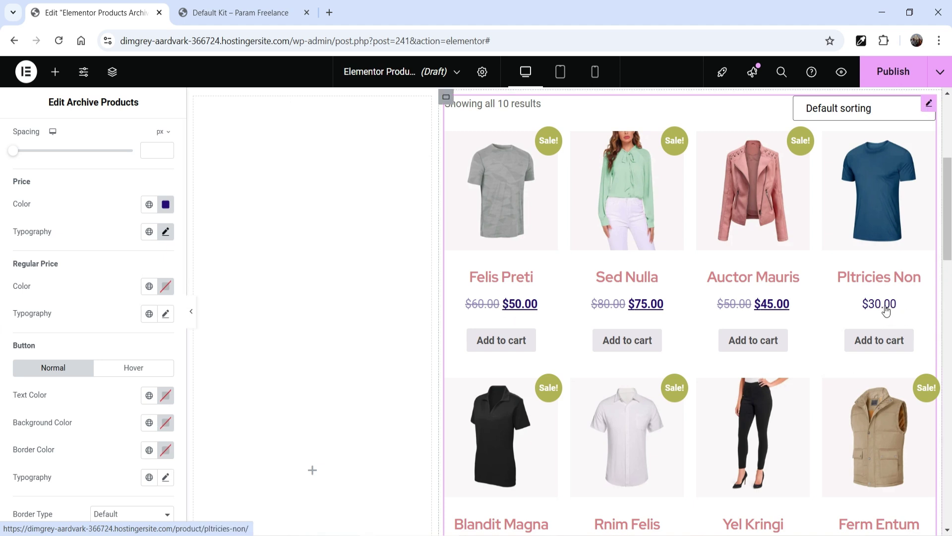
Set the struck-through regular price colour to dark red #761407
{"action": "left_click", "coordinate": [150, 290]}
{"action": "left_click", "coordinate": [165, 286]}
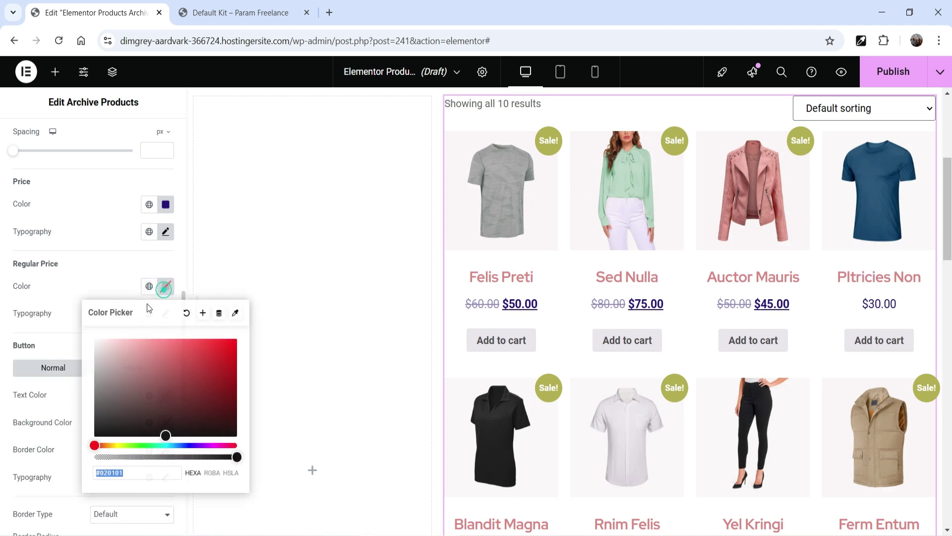
{"action": "left_click_drag", "start_coordinate": [174, 381], "coordinate": [216, 368]}
{"action": "left_click_drag", "start_coordinate": [224, 374], "coordinate": [228, 392]}
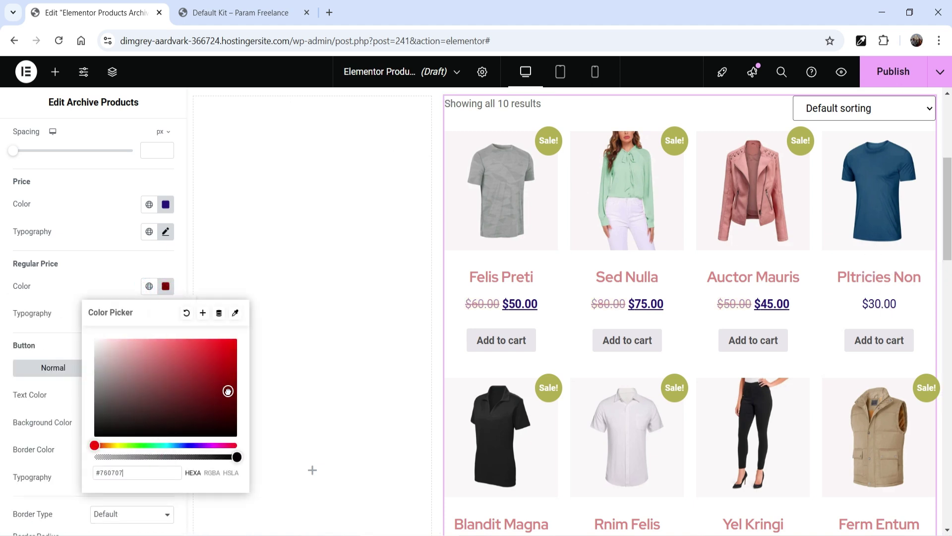
{"action": "left_click", "coordinate": [97, 445]}
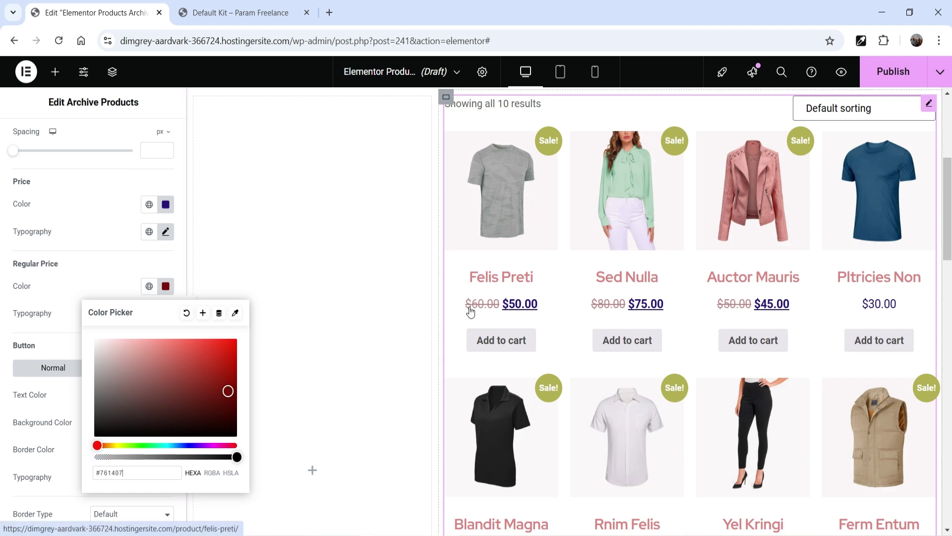
{"action": "left_click", "coordinate": [65, 292]}
{"action": "scroll", "coordinate": [36, 182], "scroll_direction": "down", "scroll_amount": 4}
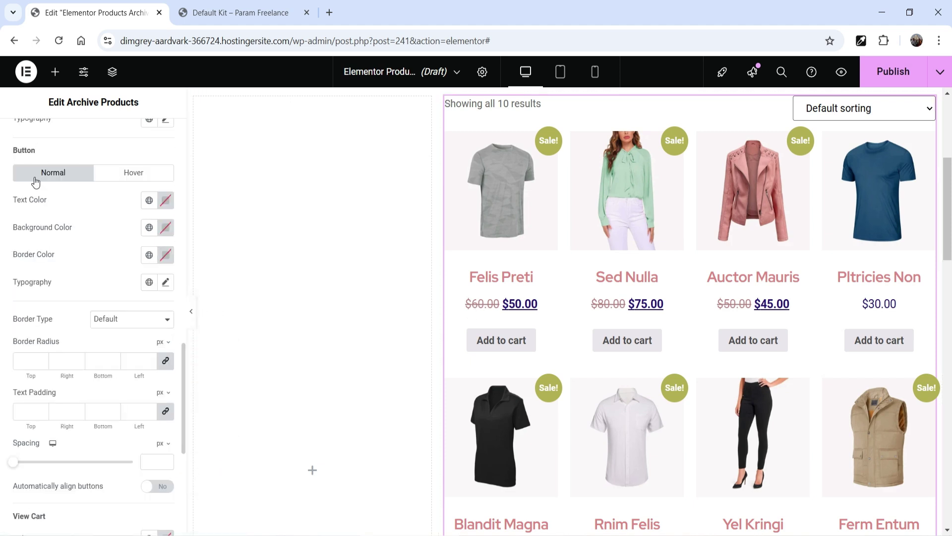
Give the Add to cart buttons a pink global background and light global text colour
{"action": "left_click", "coordinate": [149, 227]}
{"action": "scroll", "coordinate": [84, 357], "scroll_direction": "down", "scroll_amount": 5}
{"action": "scroll", "coordinate": [80, 348], "scroll_direction": "up", "scroll_amount": 3}
{"action": "left_click", "coordinate": [74, 328]}
{"action": "left_click", "coordinate": [149, 200]}
{"action": "left_click", "coordinate": [83, 466]}
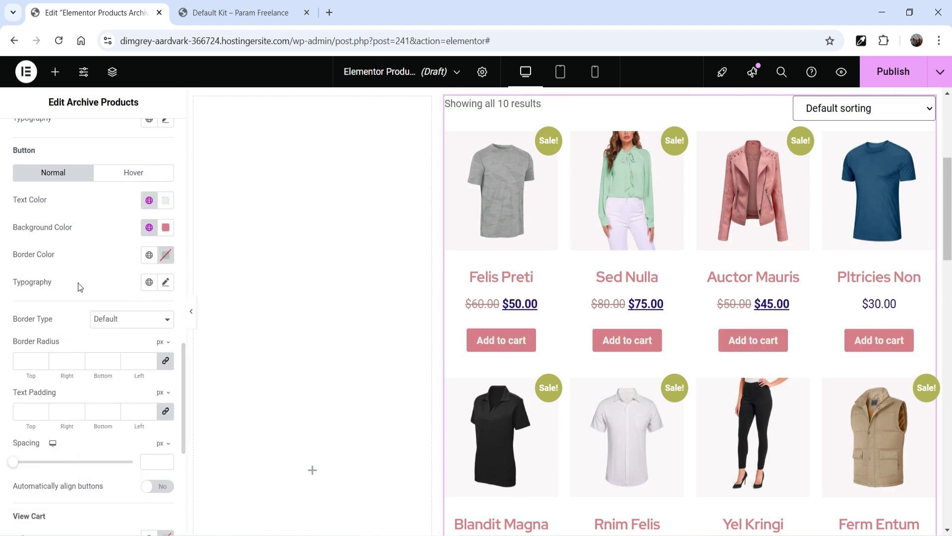
Give the Add to cart buttons a solid 1 px dark border
{"action": "scroll", "coordinate": [75, 283], "scroll_direction": "down", "scroll_amount": 1}
{"action": "left_click", "coordinate": [123, 258]}
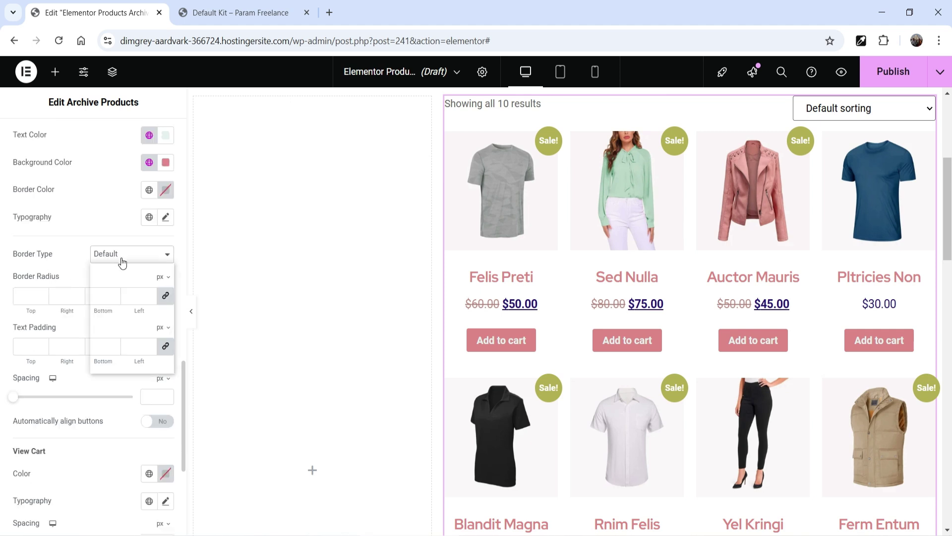
{"action": "left_click", "coordinate": [107, 300]}
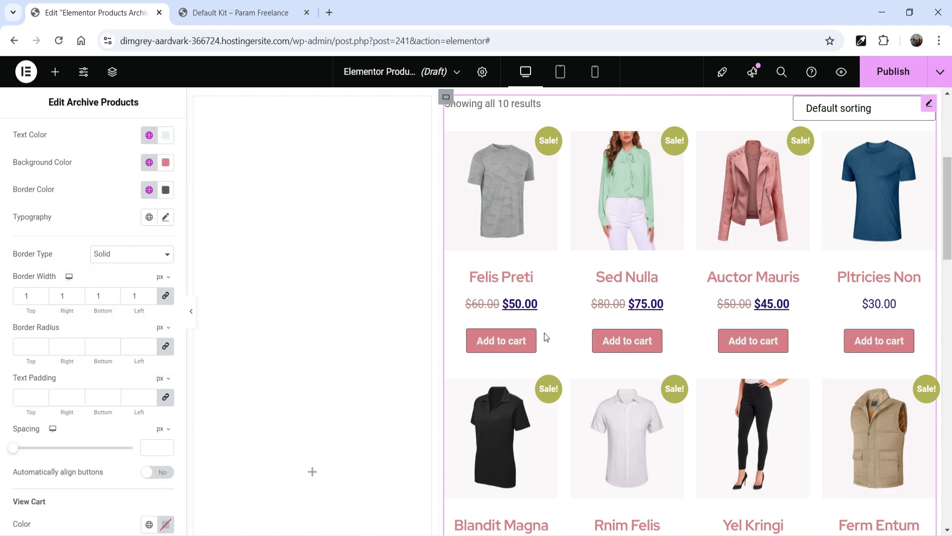
{"action": "scroll", "coordinate": [91, 357], "scroll_direction": "down", "scroll_amount": 5}
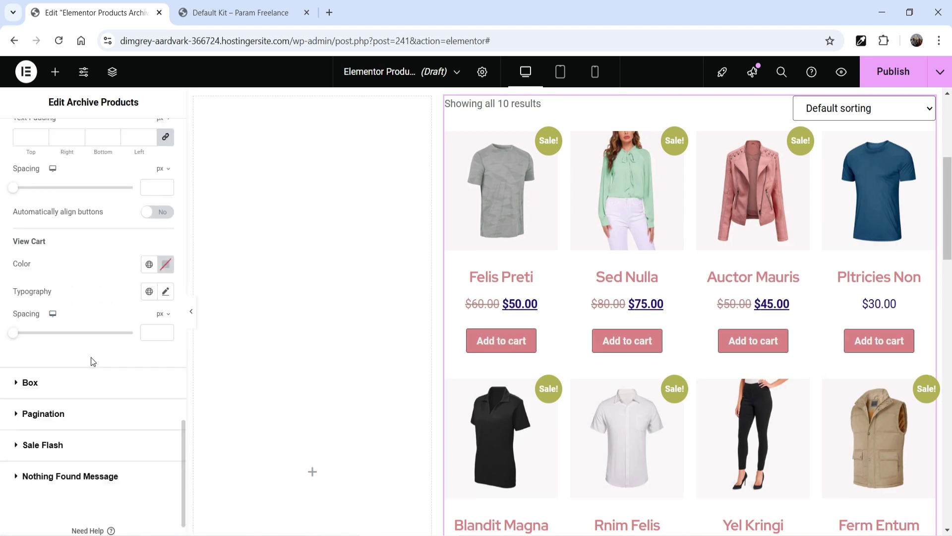
{"action": "scroll", "coordinate": [124, 253], "scroll_direction": "up", "scroll_amount": 1}
{"action": "scroll", "coordinate": [841, 253], "scroll_direction": "down", "scroll_amount": 4}
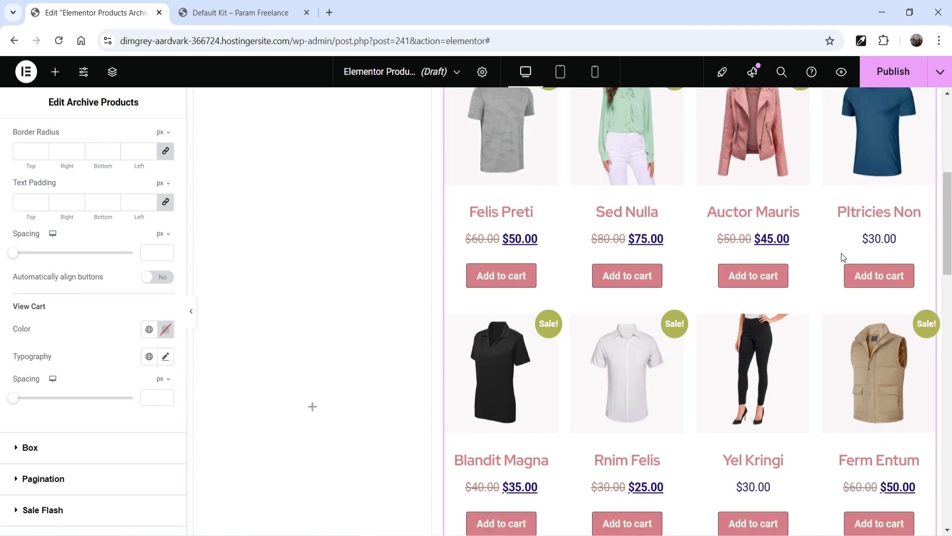
{"action": "scroll", "coordinate": [812, 358], "scroll_direction": "down", "scroll_amount": 4}
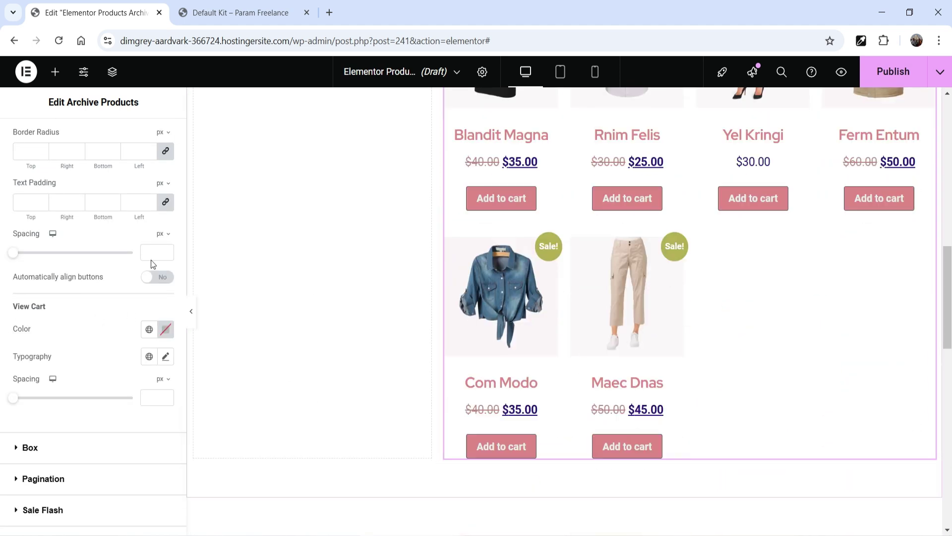
{"action": "scroll", "coordinate": [48, 330], "scroll_direction": "down", "scroll_amount": 2}
{"action": "left_click", "coordinate": [31, 348]}
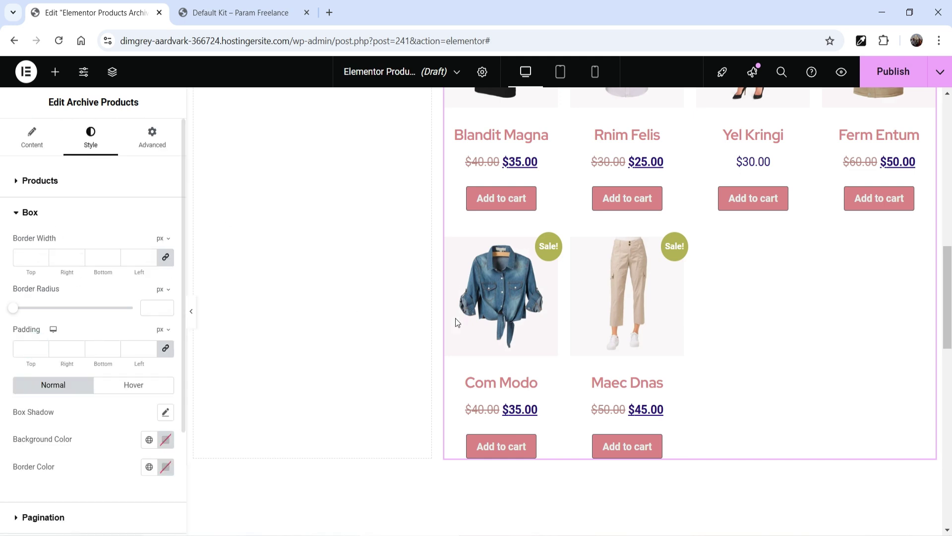
Enable a box shadow on the product cards and set their border radius to 11 px
{"action": "scroll", "coordinate": [454, 321], "scroll_direction": "up", "scroll_amount": 3}
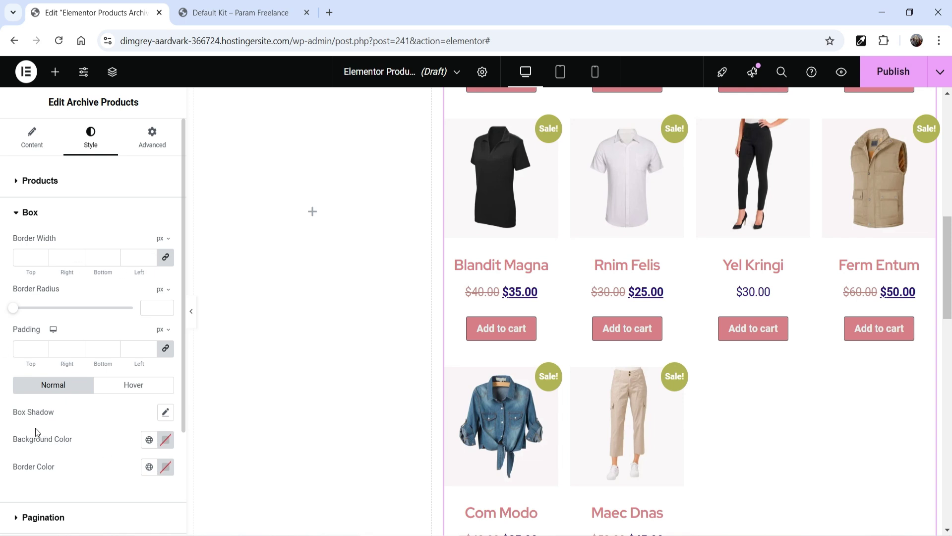
{"action": "left_click", "coordinate": [165, 412]}
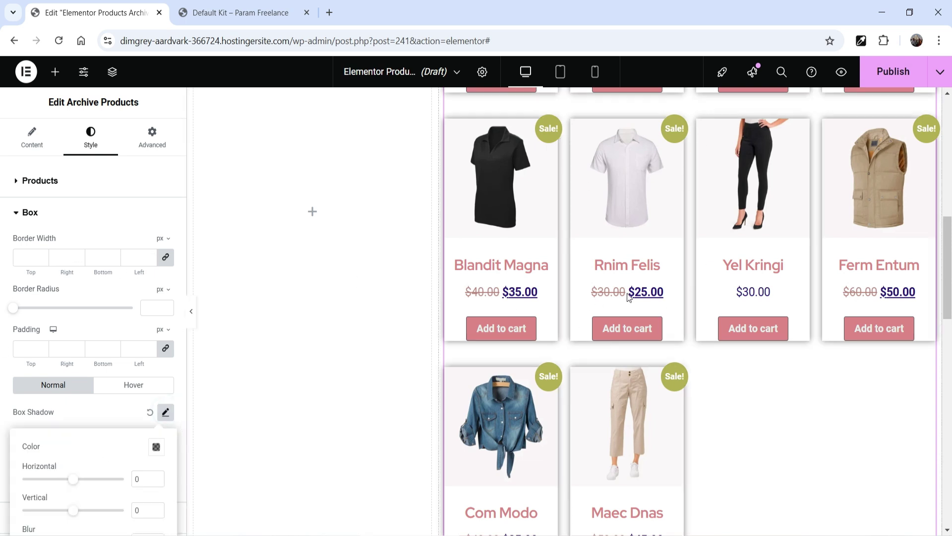
{"action": "left_click_drag", "start_coordinate": [37, 311], "coordinate": [18, 310]}
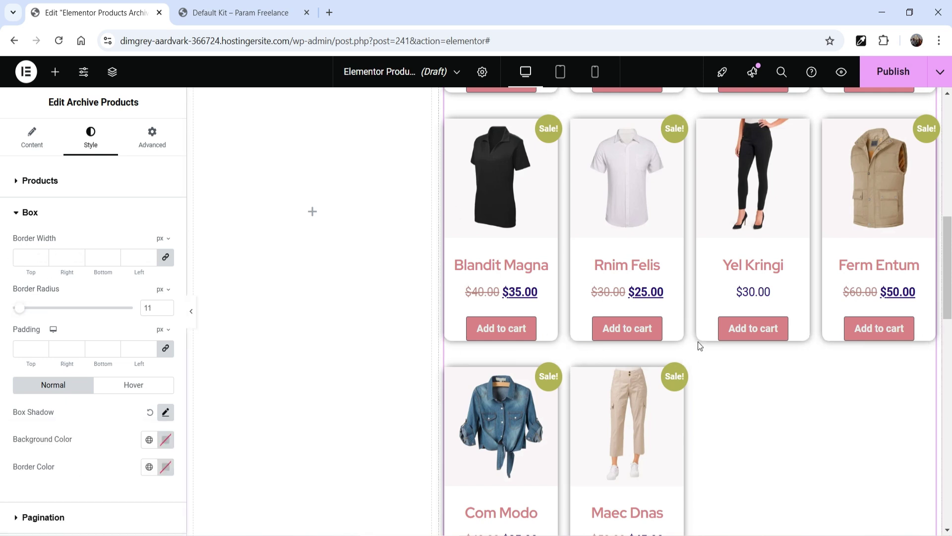
{"action": "scroll", "coordinate": [76, 306], "scroll_direction": "down", "scroll_amount": 3}
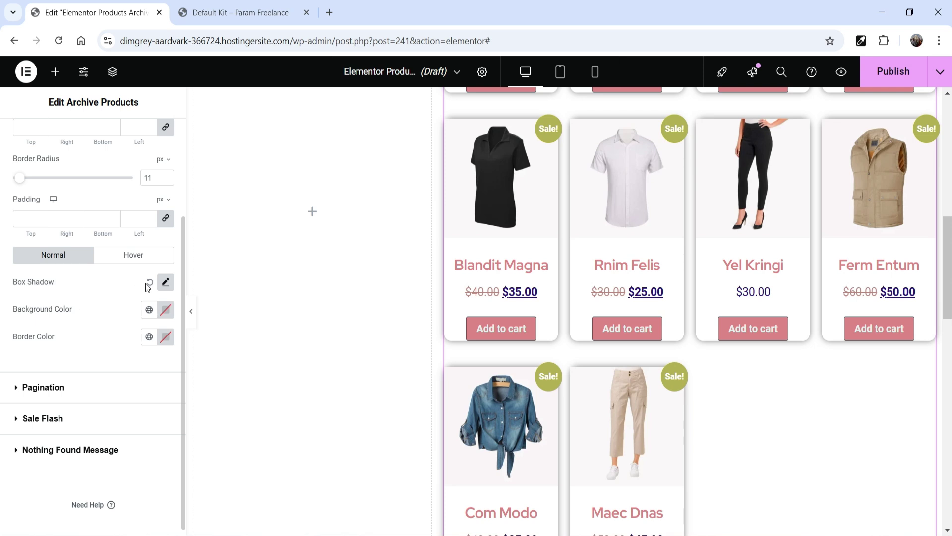
Expand the Pagination and Sale Flash style settings and review the global colours
{"action": "left_click", "coordinate": [49, 388]}
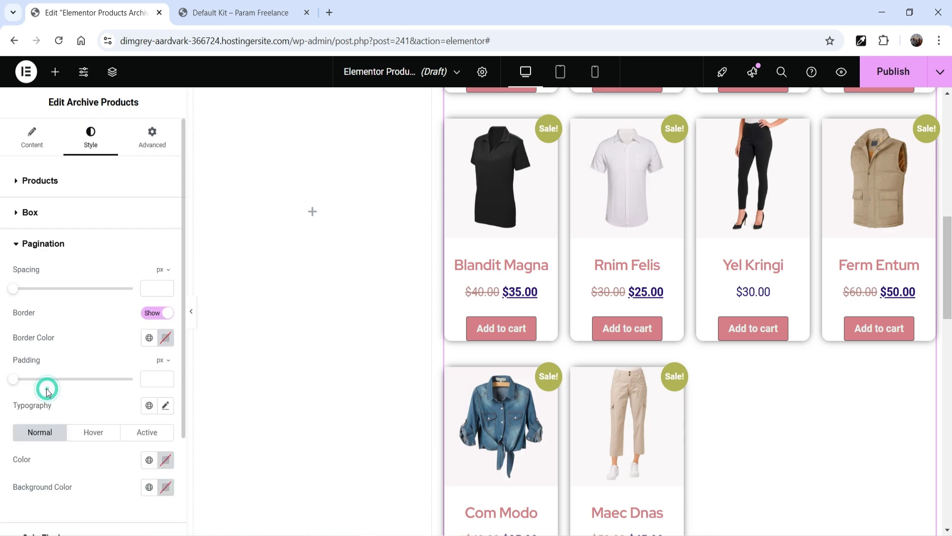
{"action": "scroll", "coordinate": [830, 320], "scroll_direction": "down", "scroll_amount": 5}
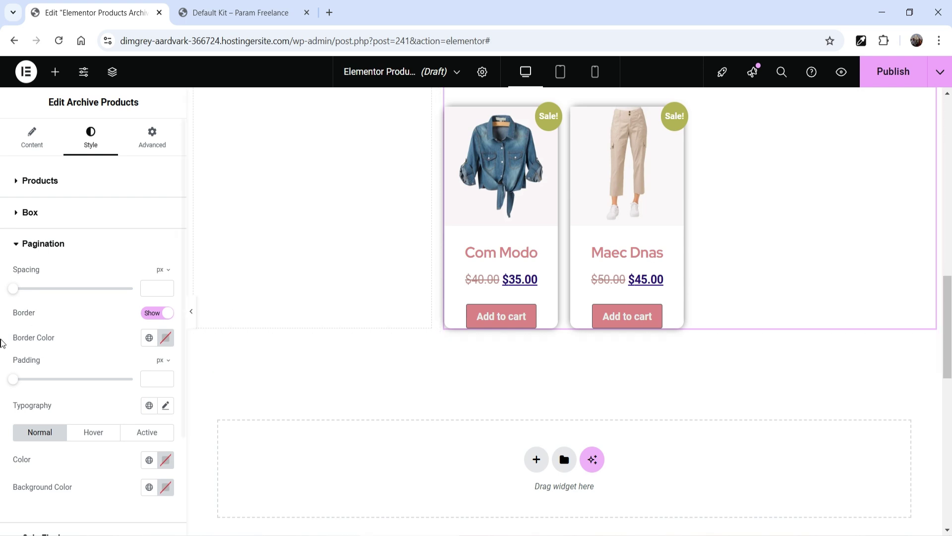
{"action": "scroll", "coordinate": [124, 321], "scroll_direction": "down", "scroll_amount": 3}
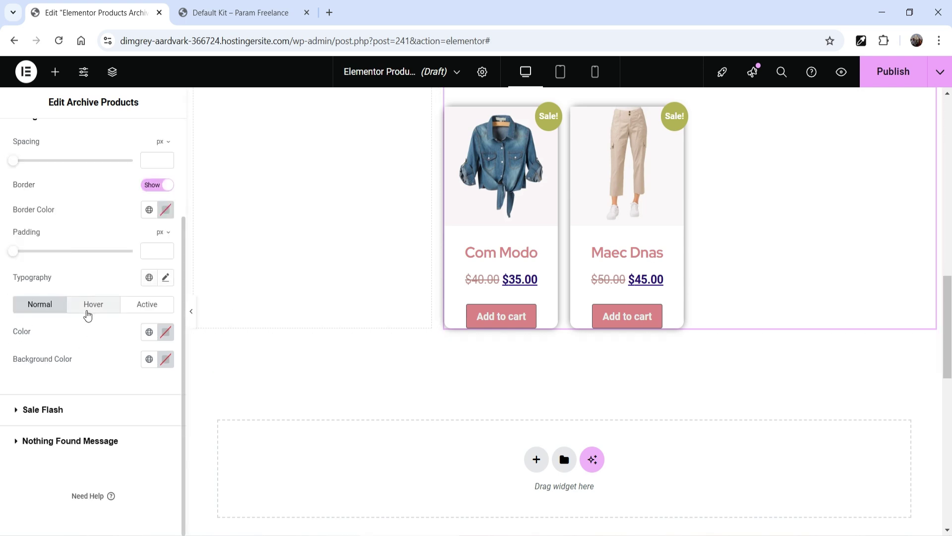
{"action": "left_click", "coordinate": [42, 409]}
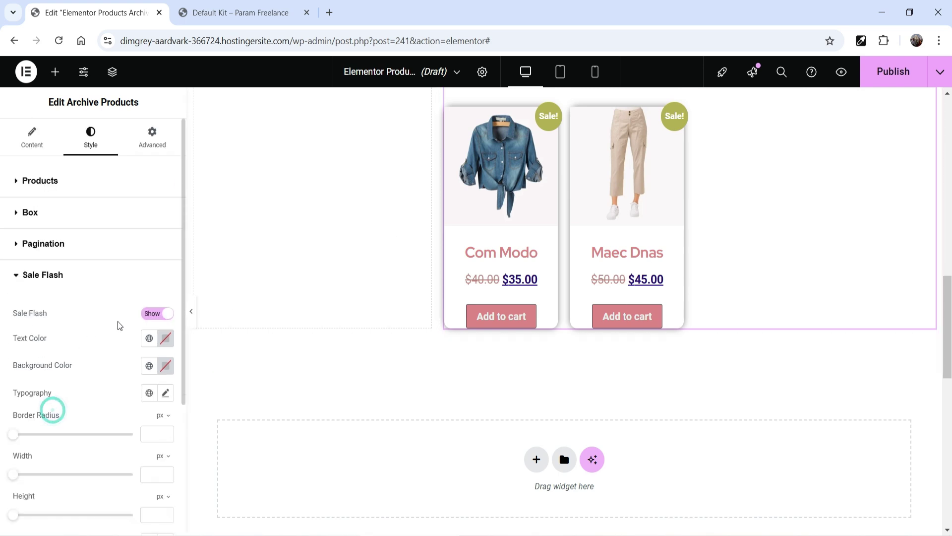
{"action": "scroll", "coordinate": [722, 271], "scroll_direction": "up", "scroll_amount": 4}
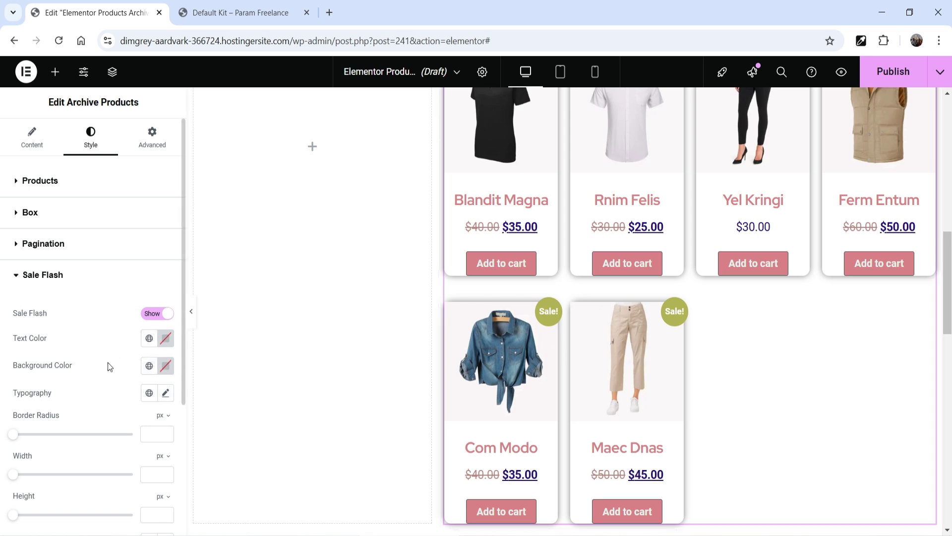
{"action": "left_click", "coordinate": [149, 337]}
{"action": "scroll", "coordinate": [92, 270], "scroll_direction": "down", "scroll_amount": 3}
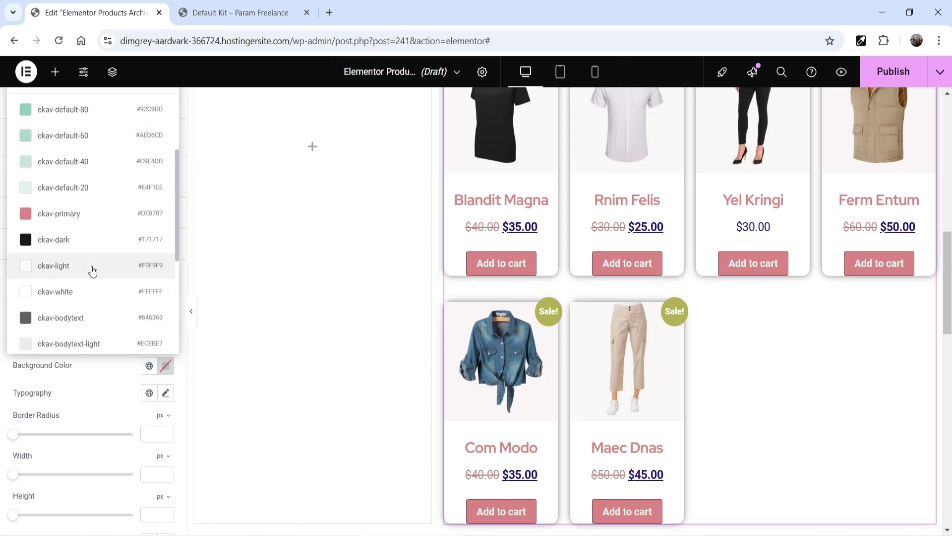
{"action": "scroll", "coordinate": [94, 278], "scroll_direction": "down", "scroll_amount": 4}
Set the Sale badge background colour to dark red #8D1212
{"action": "left_click", "coordinate": [165, 366]}
{"action": "left_click", "coordinate": [219, 241]}
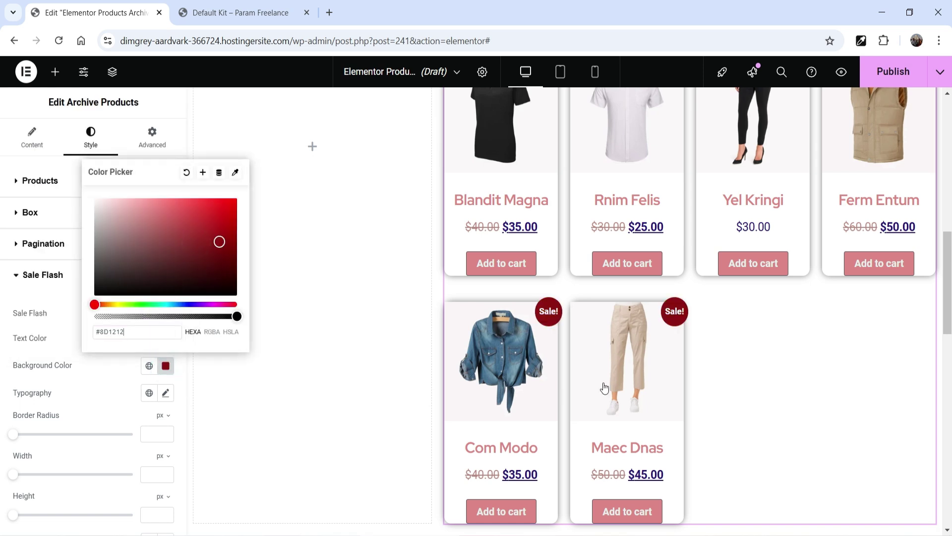
{"action": "left_click", "coordinate": [126, 345]}
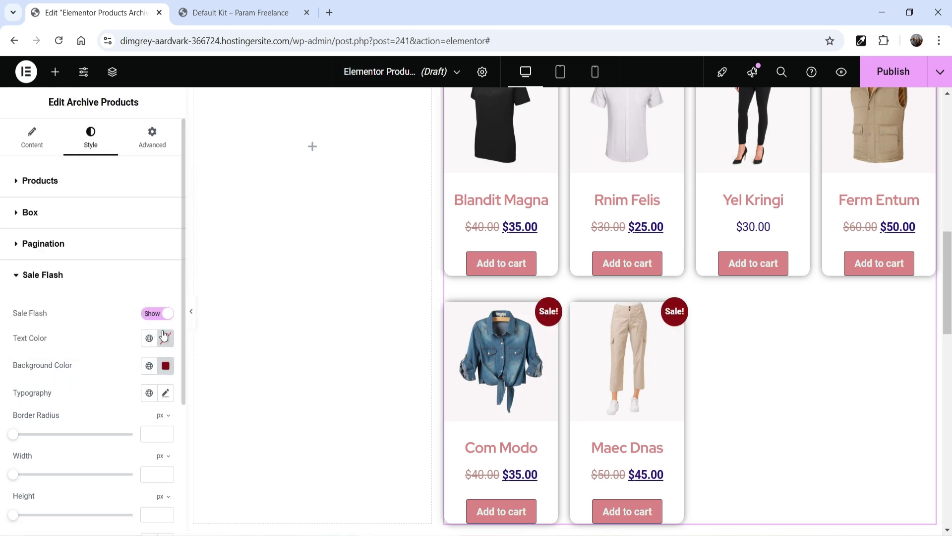
{"action": "scroll", "coordinate": [35, 359], "scroll_direction": "down", "scroll_amount": 4}
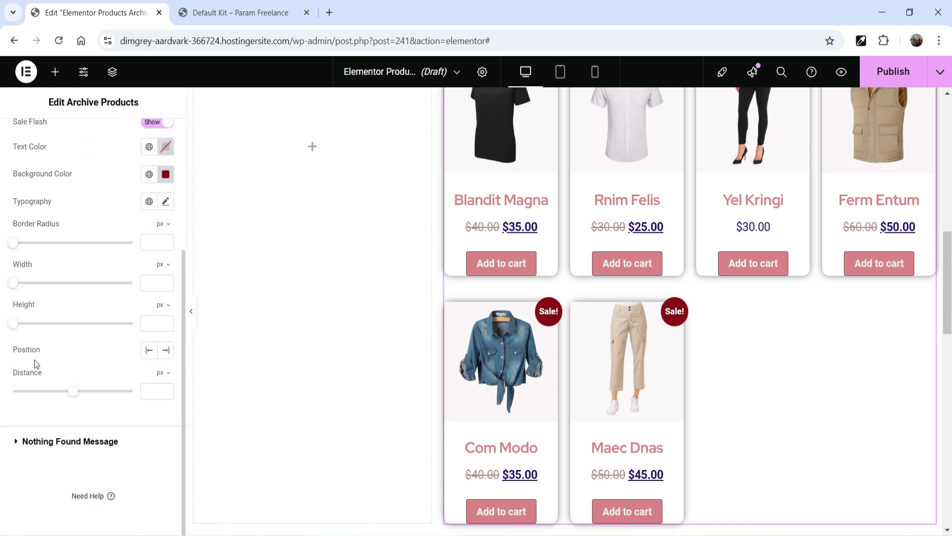
{"action": "left_click", "coordinate": [56, 441]}
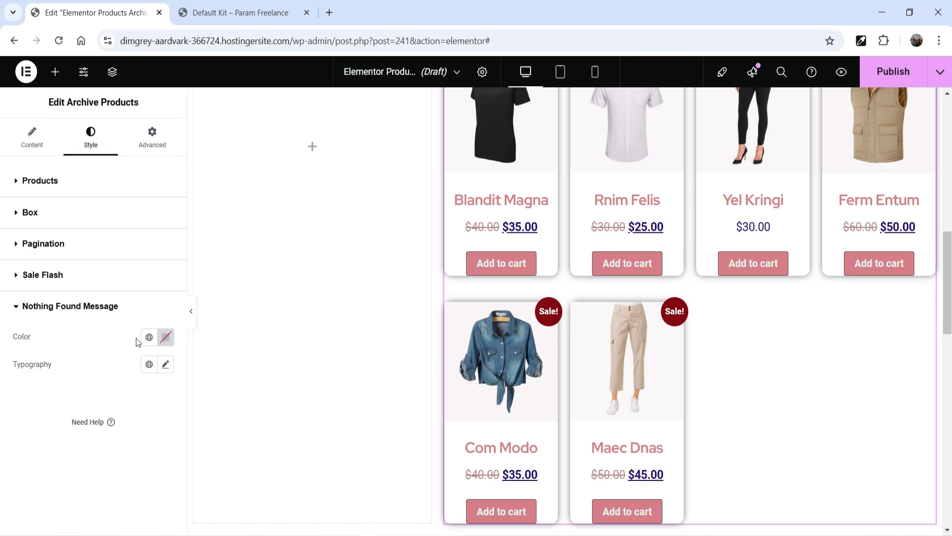
{"action": "left_click", "coordinate": [152, 137]}
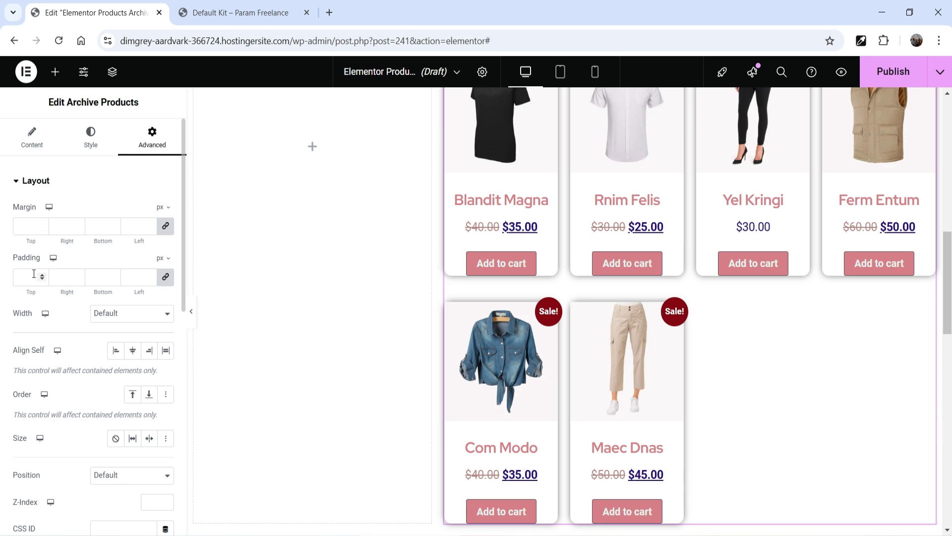
Expand the Motion Effects, Transform, Background and Border sections under Advanced
{"action": "scroll", "coordinate": [27, 304], "scroll_direction": "down", "scroll_amount": 2}
{"action": "scroll", "coordinate": [26, 303], "scroll_direction": "down", "scroll_amount": 3}
{"action": "left_click", "coordinate": [69, 315]}
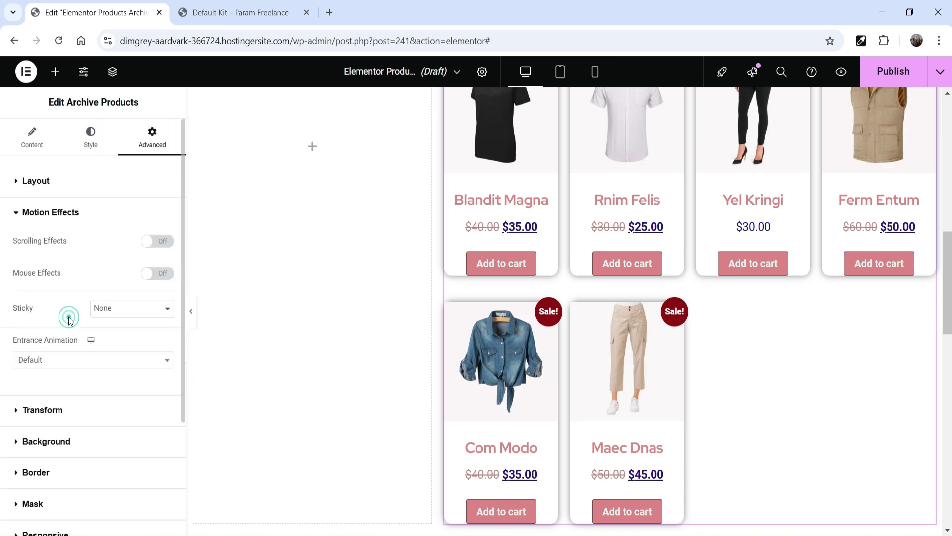
{"action": "scroll", "coordinate": [67, 272], "scroll_direction": "down", "scroll_amount": 3}
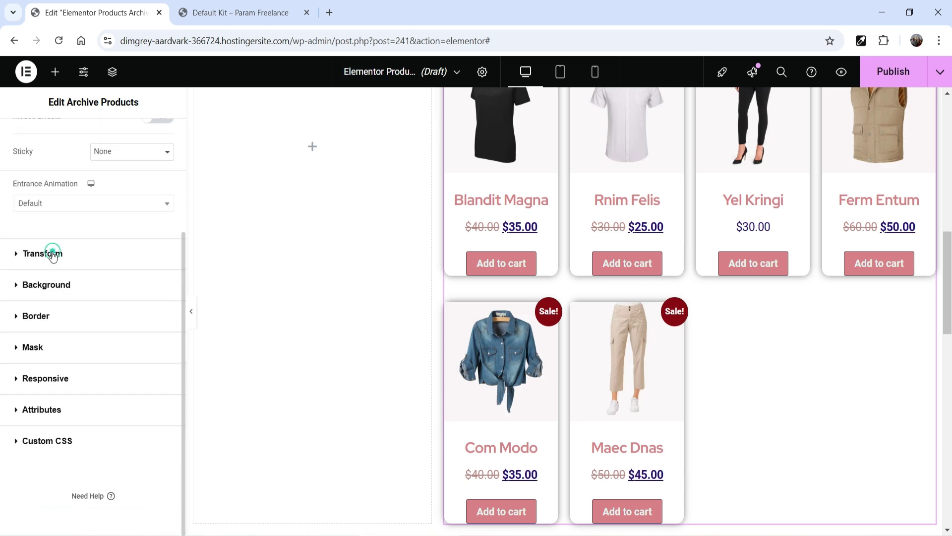
{"action": "left_click", "coordinate": [52, 251]}
{"action": "scroll", "coordinate": [64, 313], "scroll_direction": "down", "scroll_amount": 4}
{"action": "left_click", "coordinate": [58, 291]}
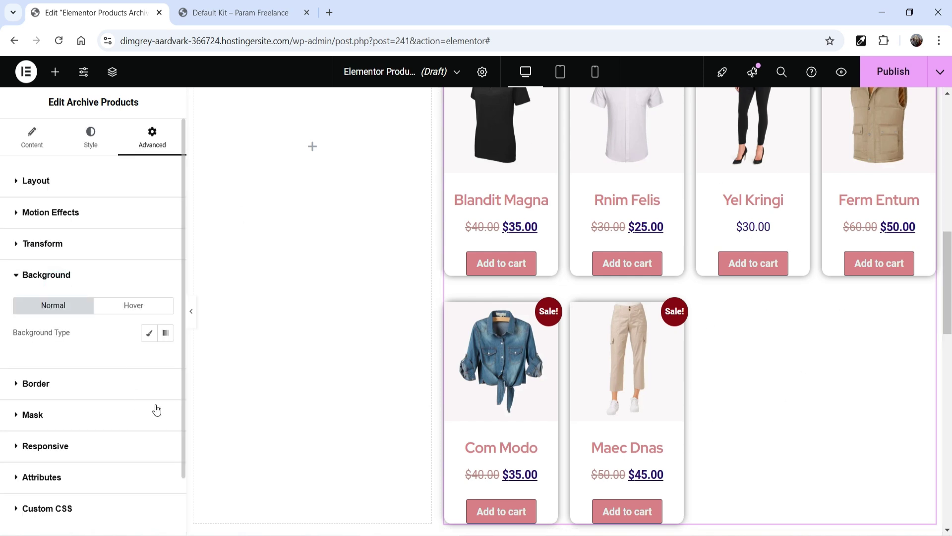
{"action": "left_click", "coordinate": [37, 392]}
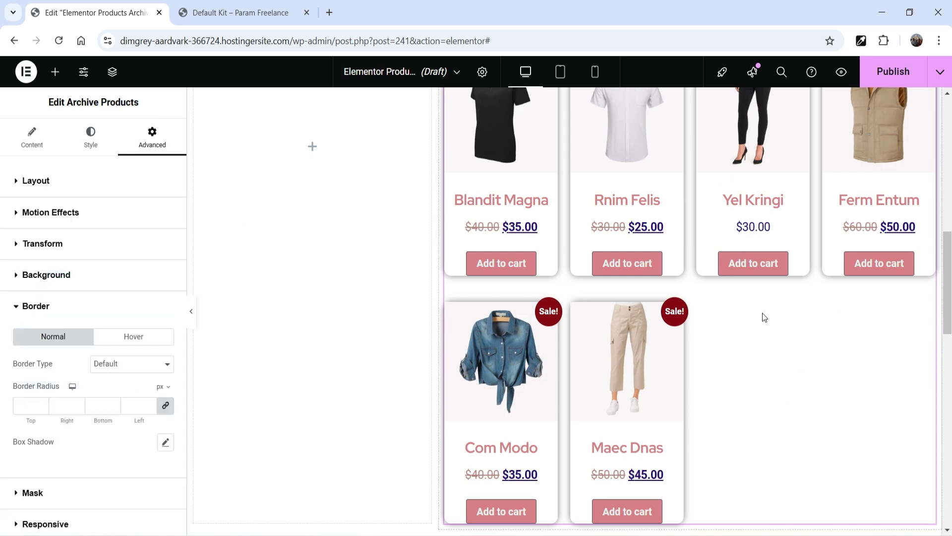
{"action": "scroll", "coordinate": [763, 314], "scroll_direction": "up", "scroll_amount": 10}
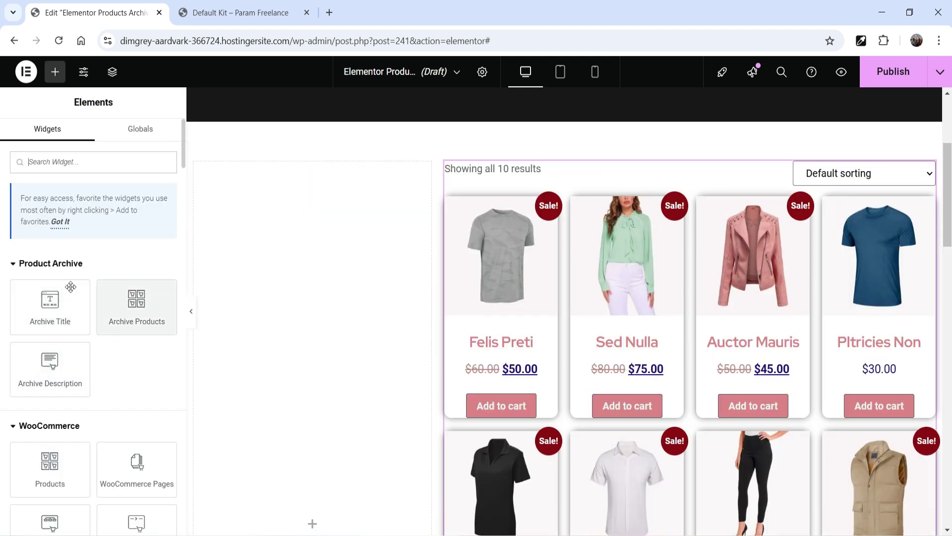
{"action": "scroll", "coordinate": [315, 294], "scroll_direction": "down", "scroll_amount": 1}
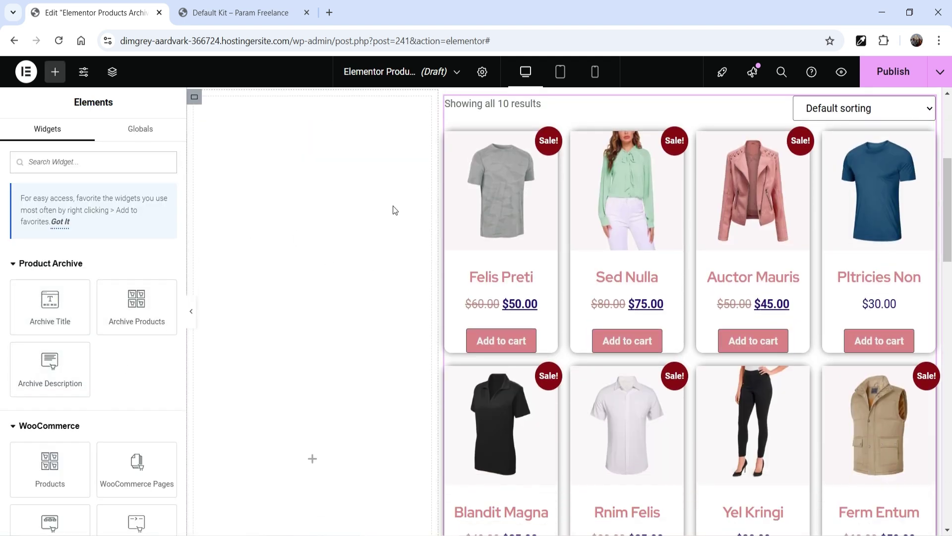
Publish the archive template with an Include condition set to All Product Archives
{"action": "scroll", "coordinate": [395, 210], "scroll_direction": "up", "scroll_amount": 2}
{"action": "left_click", "coordinate": [887, 75]}
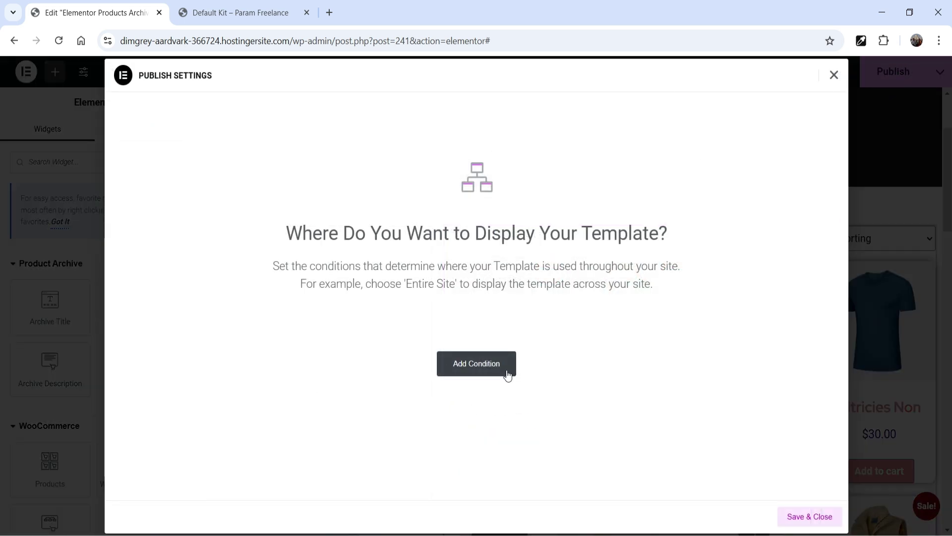
{"action": "left_click", "coordinate": [488, 373]}
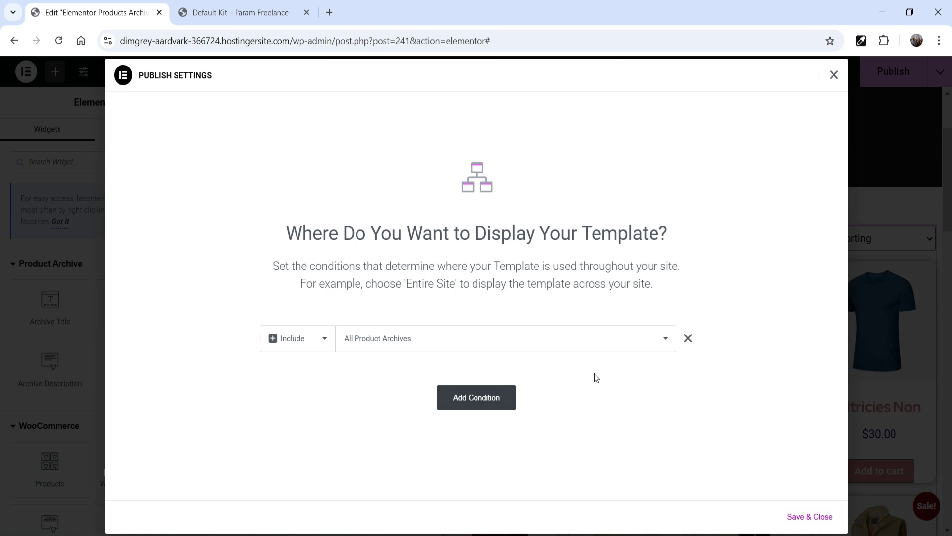
{"action": "left_click", "coordinate": [544, 341]}
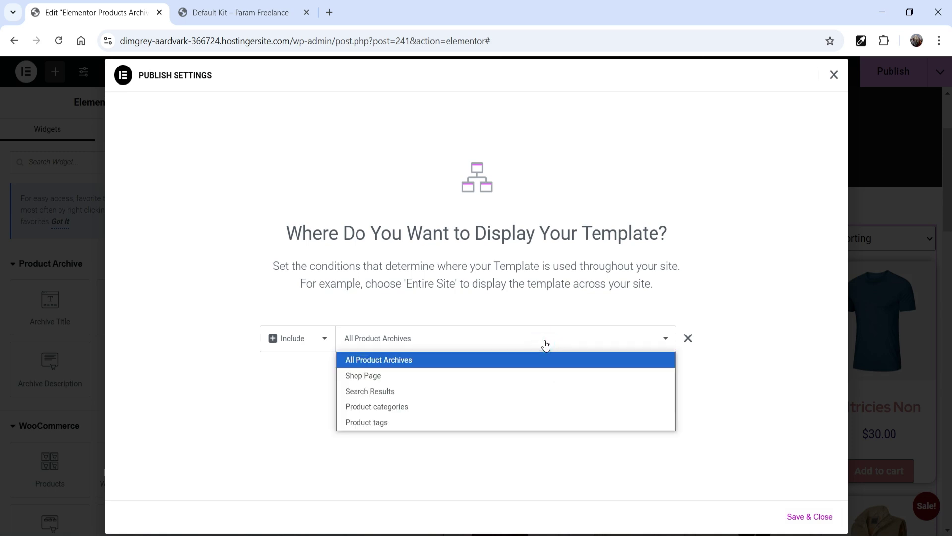
{"action": "left_click", "coordinate": [542, 376]}
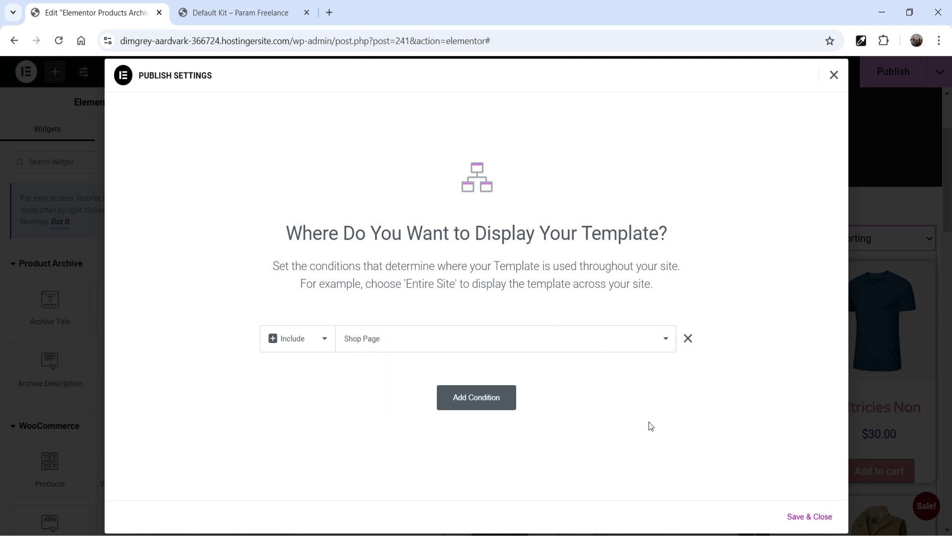
{"action": "left_click", "coordinate": [615, 347]}
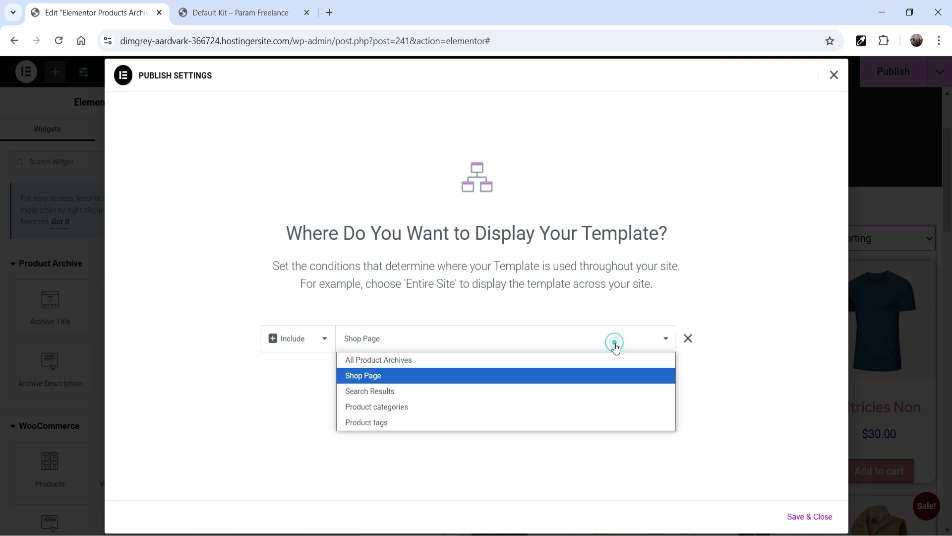
{"action": "left_click", "coordinate": [605, 361]}
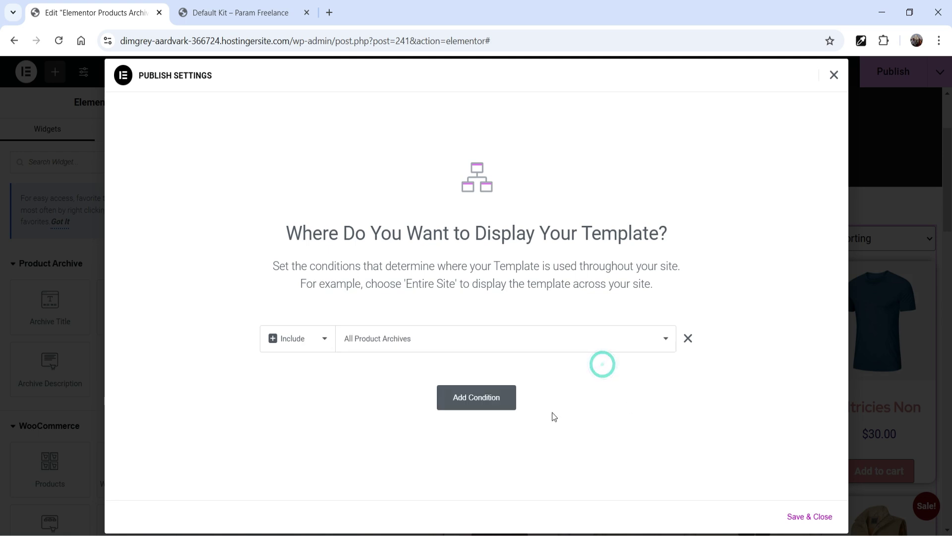
{"action": "left_click", "coordinate": [377, 342]}
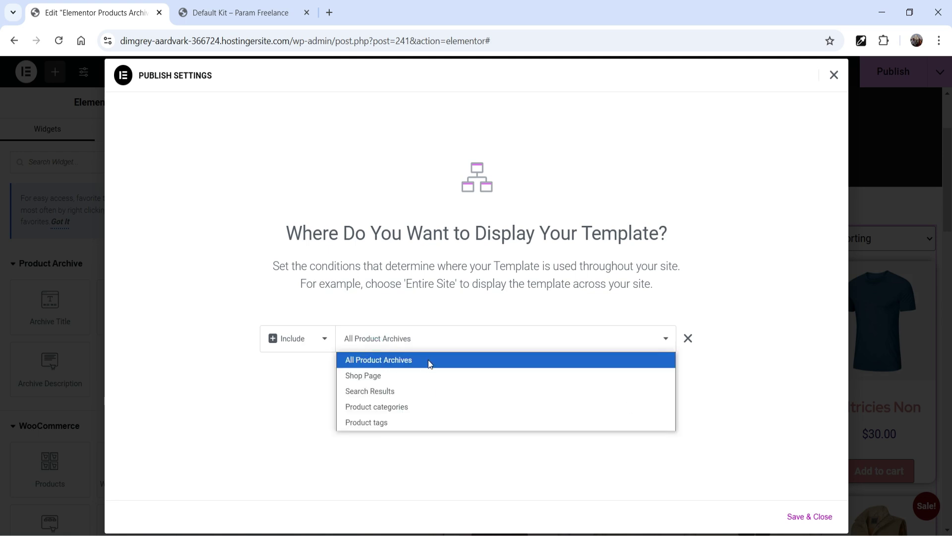
{"action": "left_click", "coordinate": [388, 360]}
{"action": "left_click", "coordinate": [809, 517]}
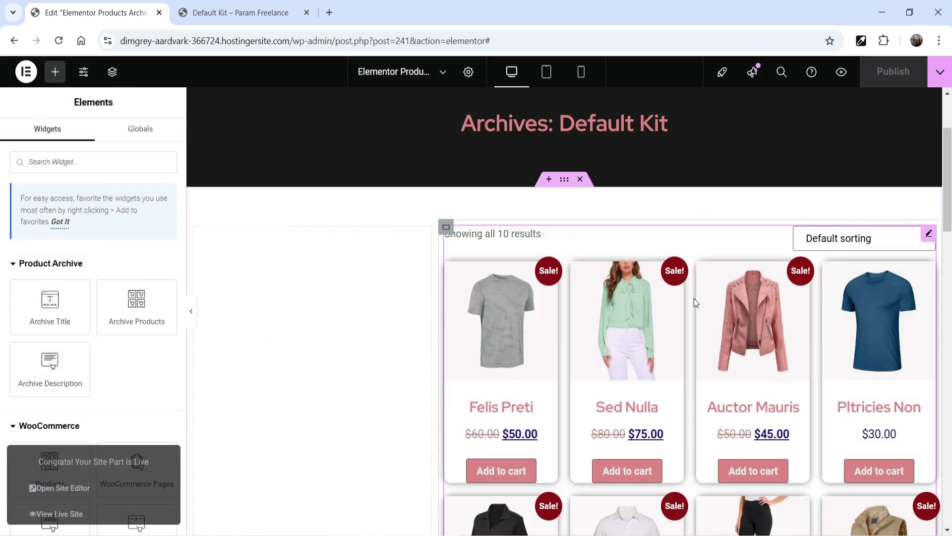
Reload the live shop page and scroll through the new archive grid with dark red sale badges
{"action": "left_click", "coordinate": [221, 15]}
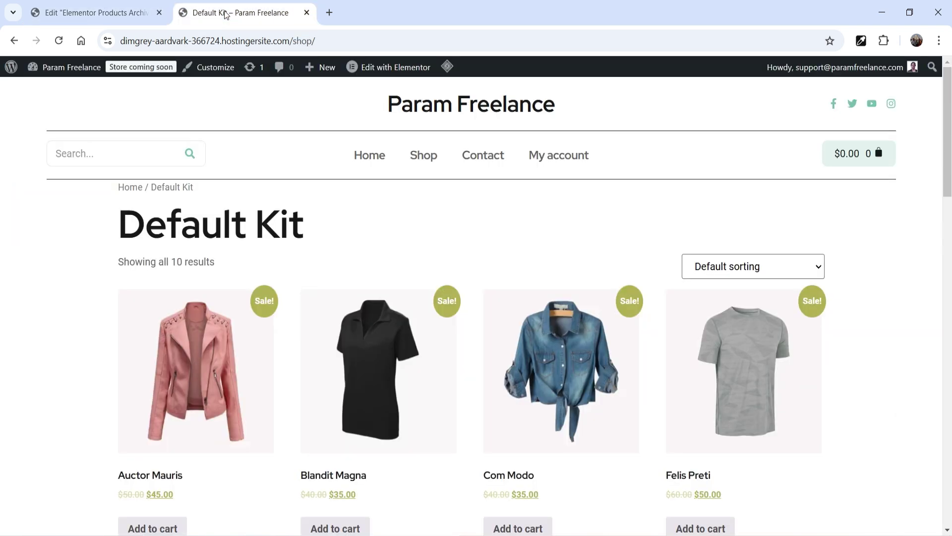
{"action": "left_click", "coordinate": [58, 41]}
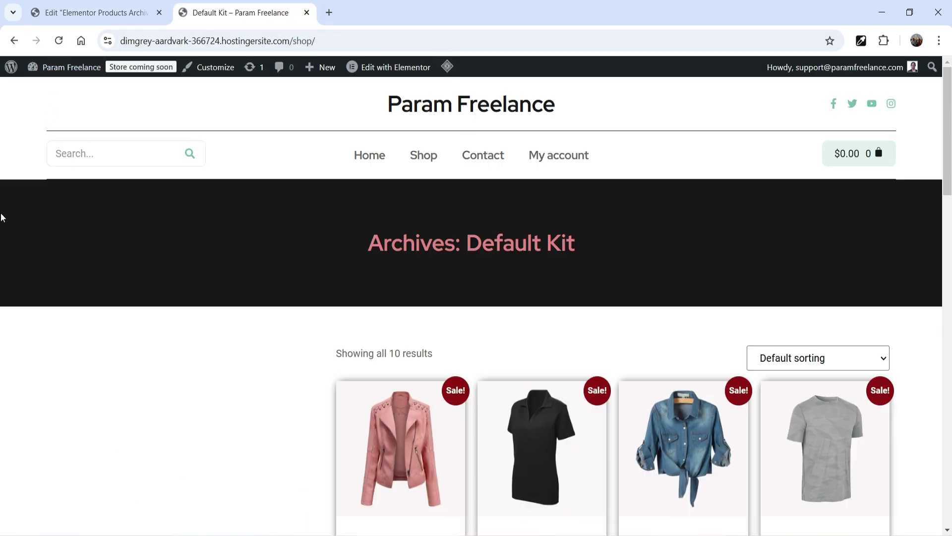
{"action": "scroll", "coordinate": [806, 229], "scroll_direction": "down", "scroll_amount": 4}
{"action": "scroll", "coordinate": [872, 269], "scroll_direction": "down", "scroll_amount": 9}
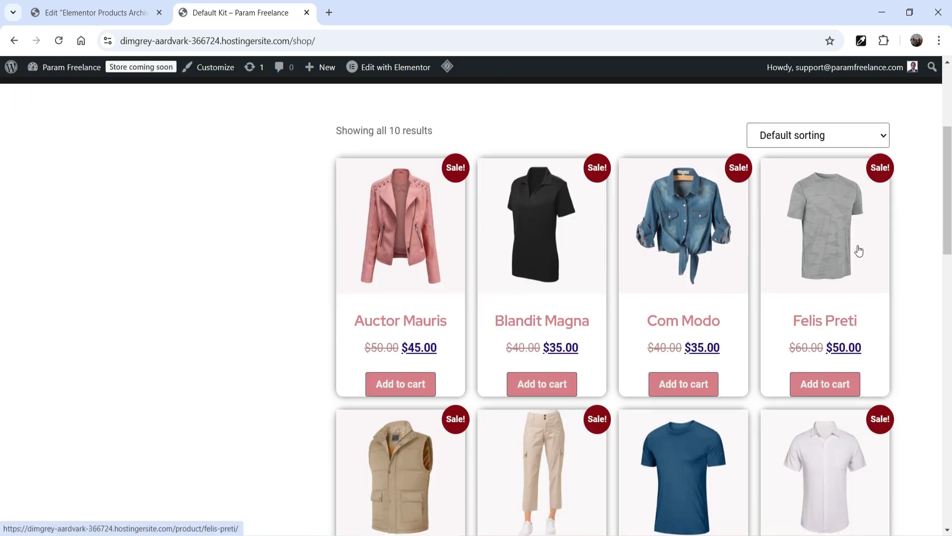
{"action": "scroll", "coordinate": [850, 294], "scroll_direction": "down", "scroll_amount": 5}
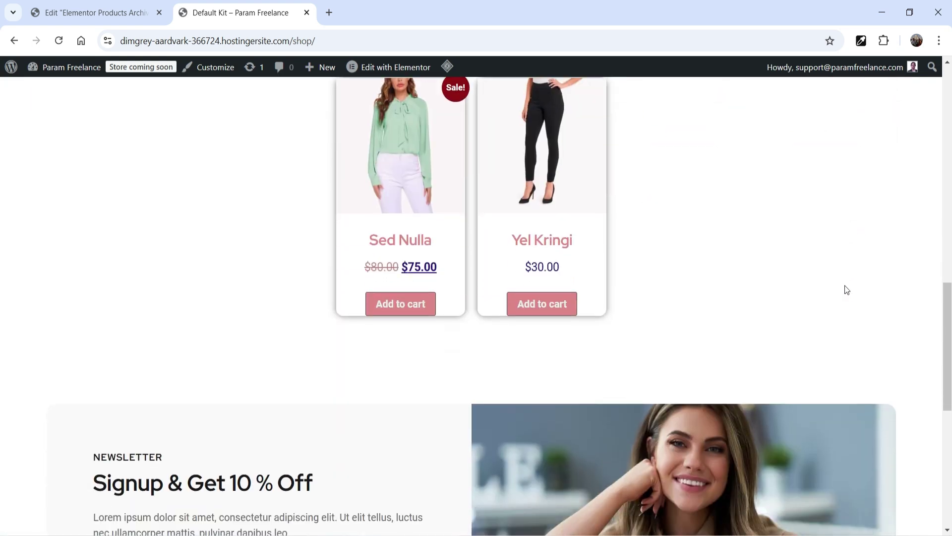
{"action": "scroll", "coordinate": [843, 288], "scroll_direction": "up", "scroll_amount": 15}
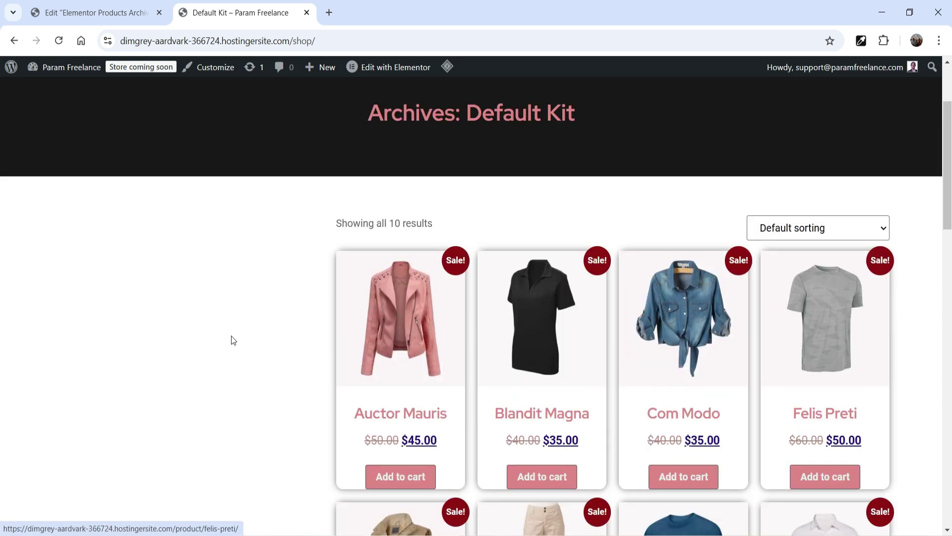
{"action": "scroll", "coordinate": [189, 317], "scroll_direction": "down", "scroll_amount": 3}
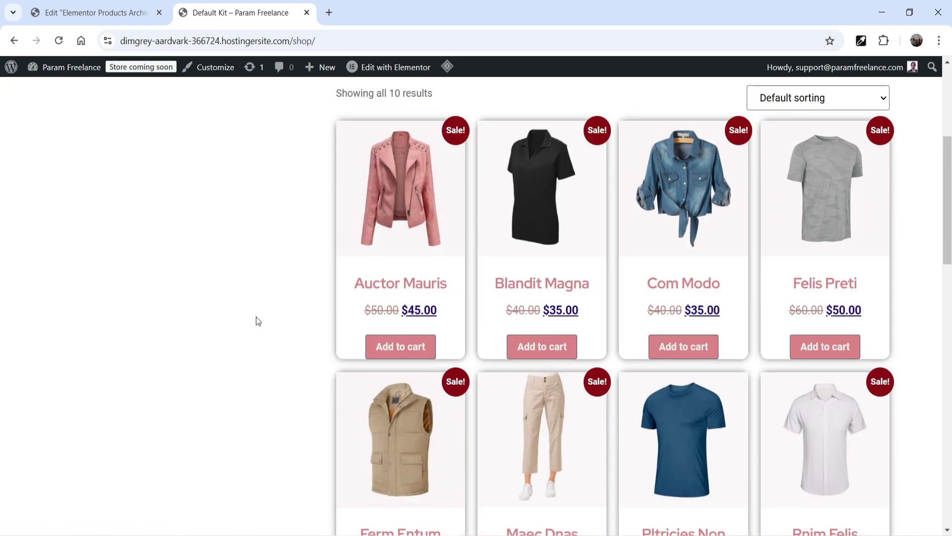
{"action": "left_click", "coordinate": [98, 13]}
{"action": "scroll", "coordinate": [279, 308], "scroll_direction": "down", "scroll_amount": 3}
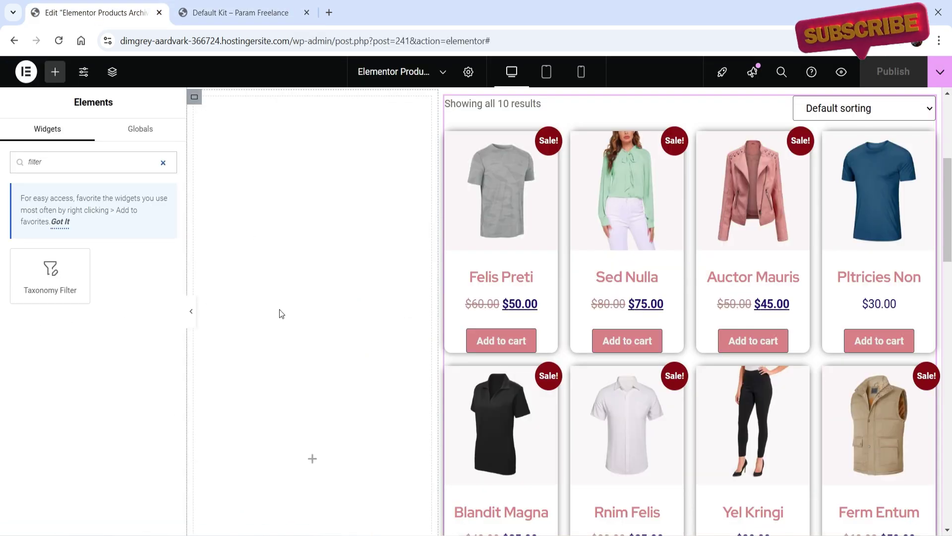
{"action": "left_click", "coordinate": [237, 17]}
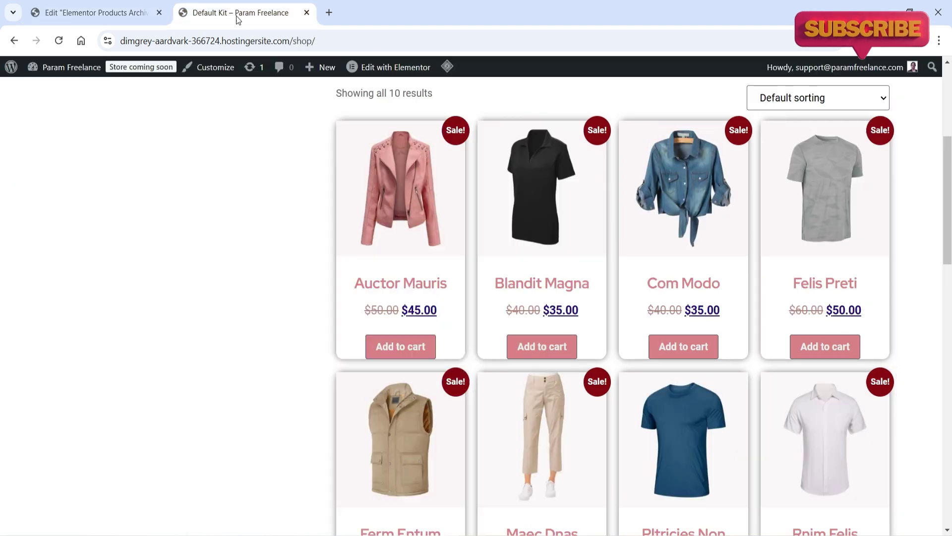
Search the plugin directory for 'filter', then install and activate Filter Everything
{"action": "mouse_move", "coordinate": [42, 79]}
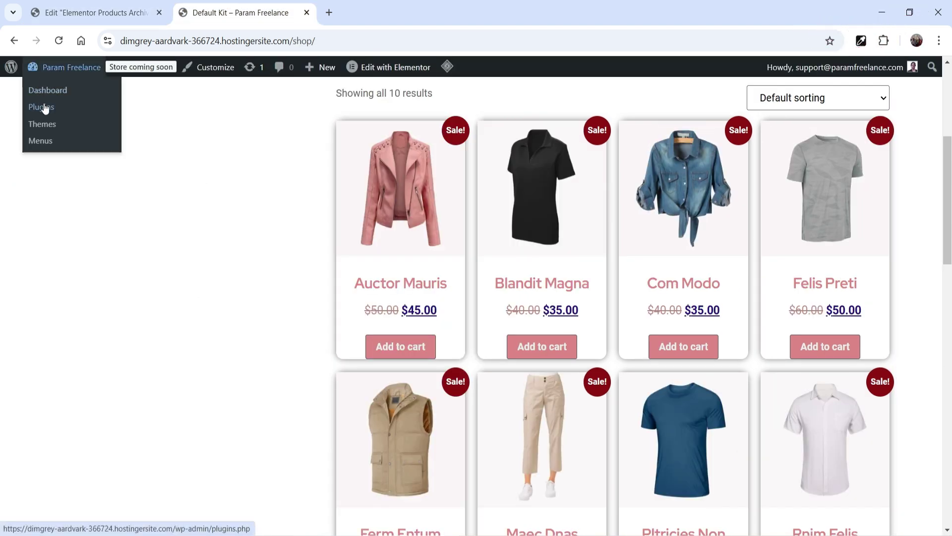
{"action": "left_click", "coordinate": [43, 102]}
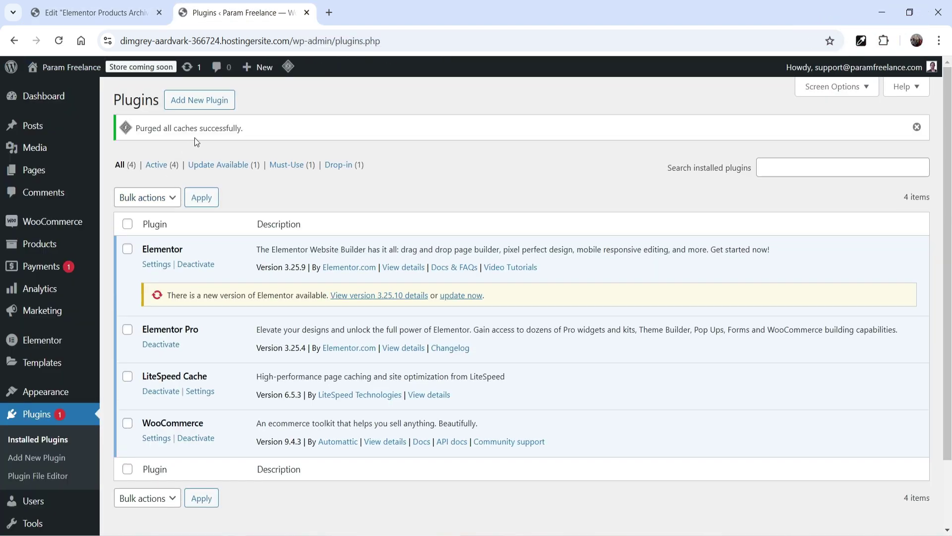
{"action": "left_click", "coordinate": [207, 103]}
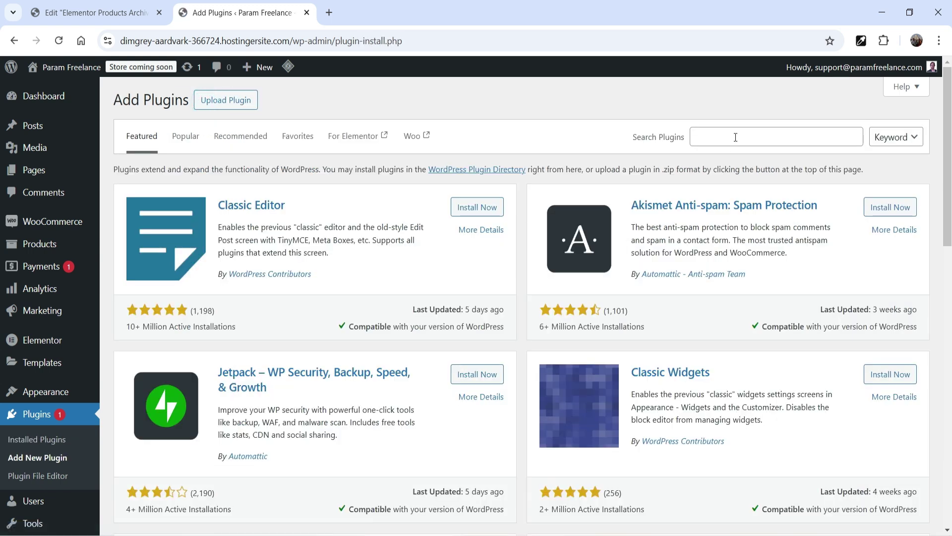
{"action": "left_click", "coordinate": [736, 137]}
{"action": "type", "text": "filter everything"}
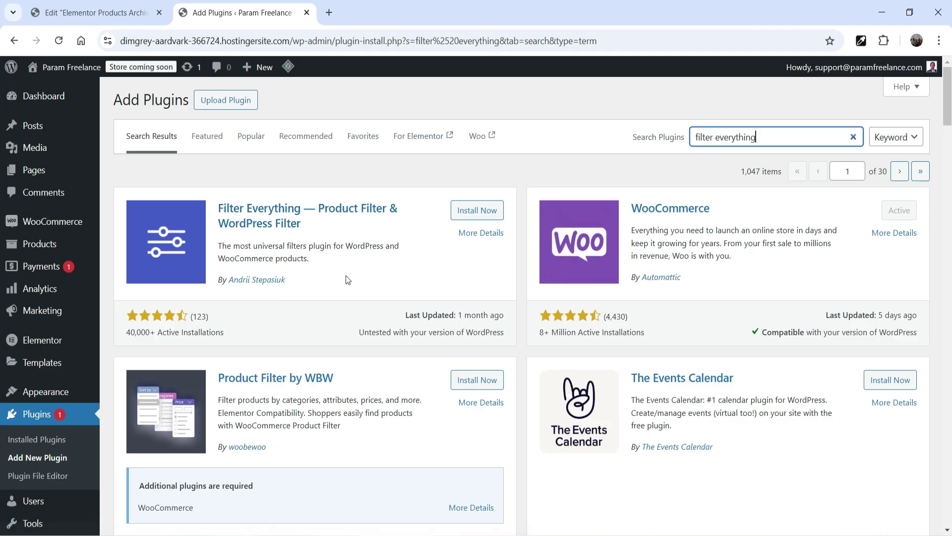
{"action": "left_click", "coordinate": [478, 215]}
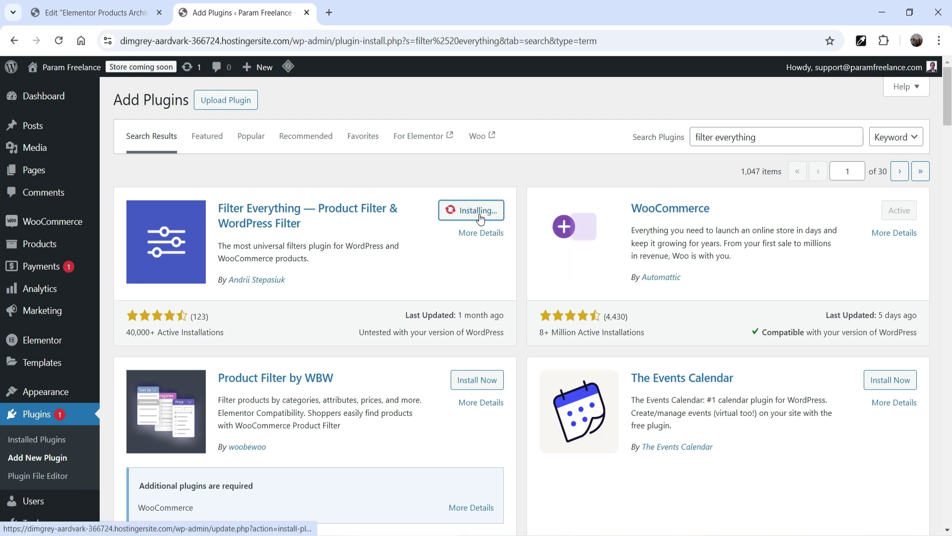
{"action": "left_click", "coordinate": [480, 212]}
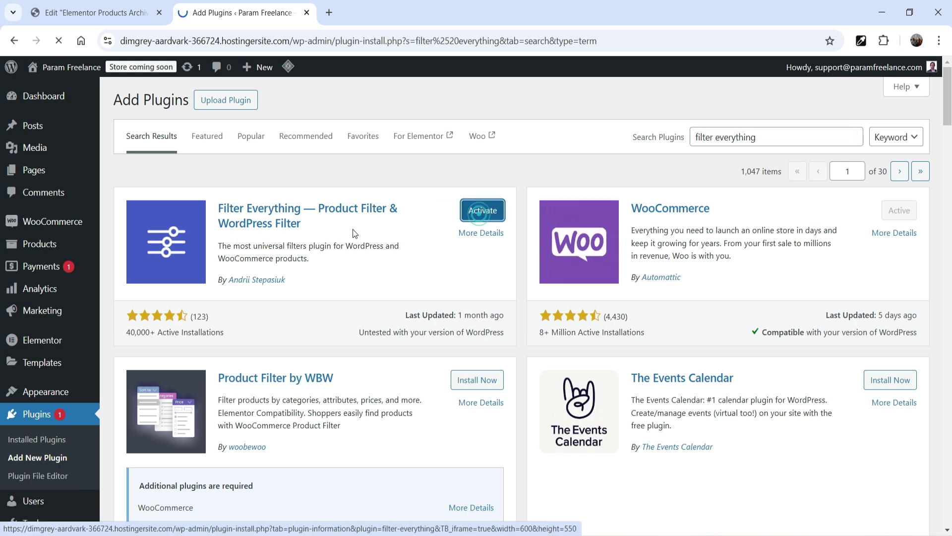
Create a new, empty Filter Everything filter set
{"action": "scroll", "coordinate": [13, 237], "scroll_direction": "down", "scroll_amount": 2}
{"action": "scroll", "coordinate": [12, 236], "scroll_direction": "down", "scroll_amount": 1}
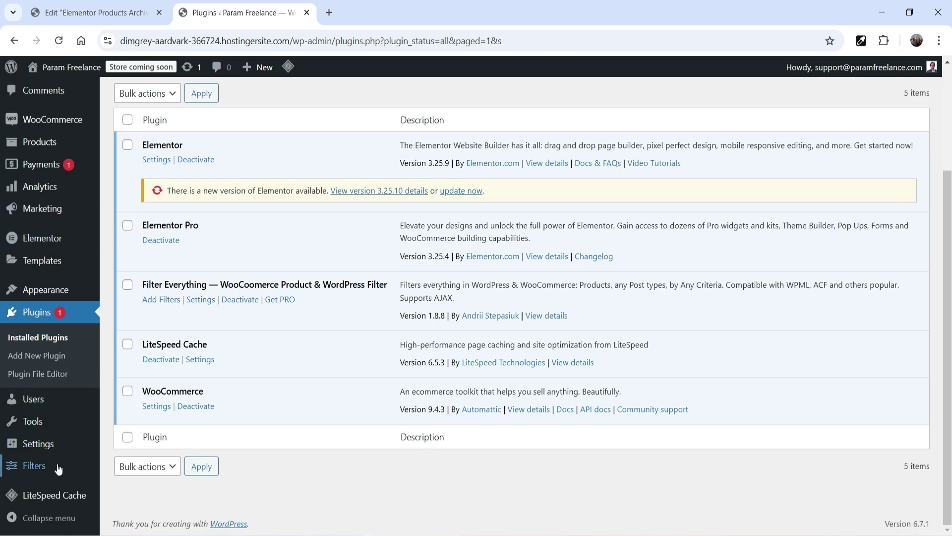
{"action": "left_click", "coordinate": [41, 467]}
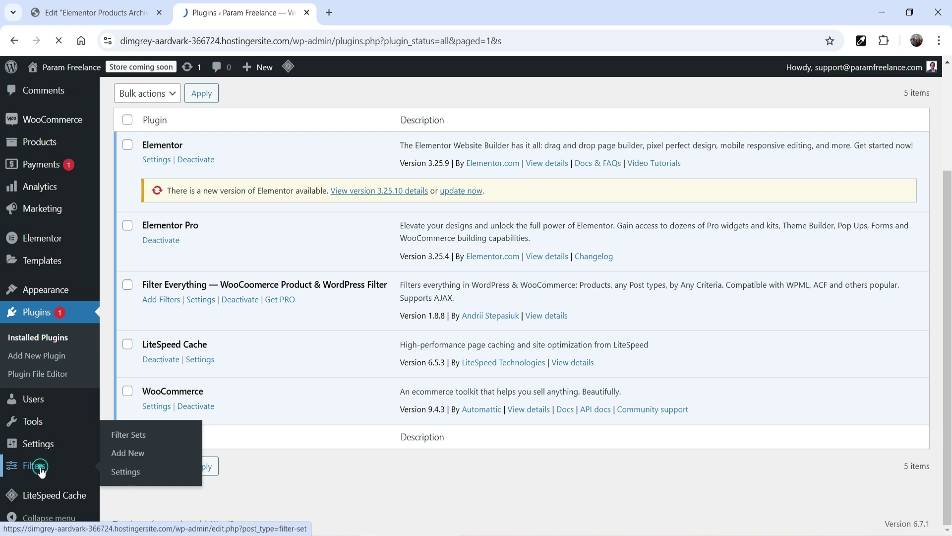
{"action": "left_click", "coordinate": [196, 140]}
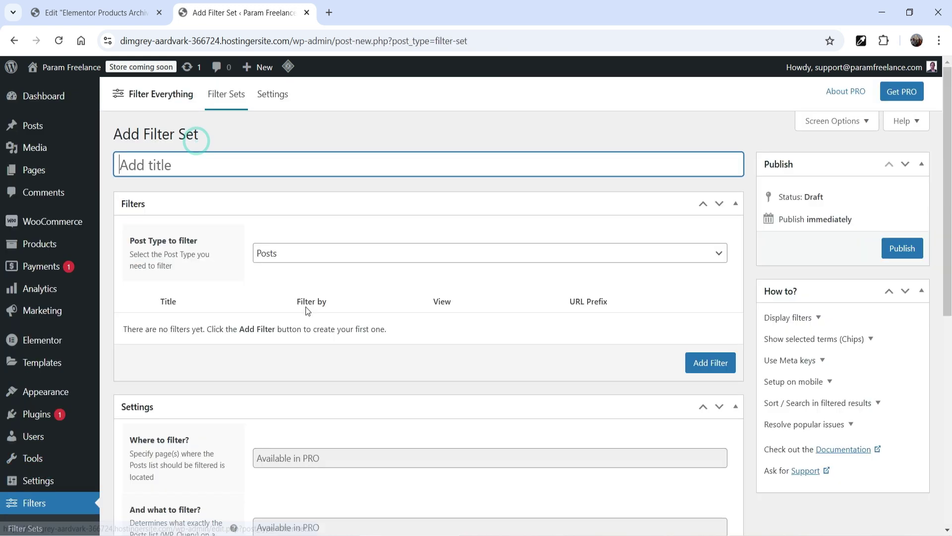
Title the filter set 'Product Filter' and set its post type to Products
{"action": "type", "text": "Product Filter"}
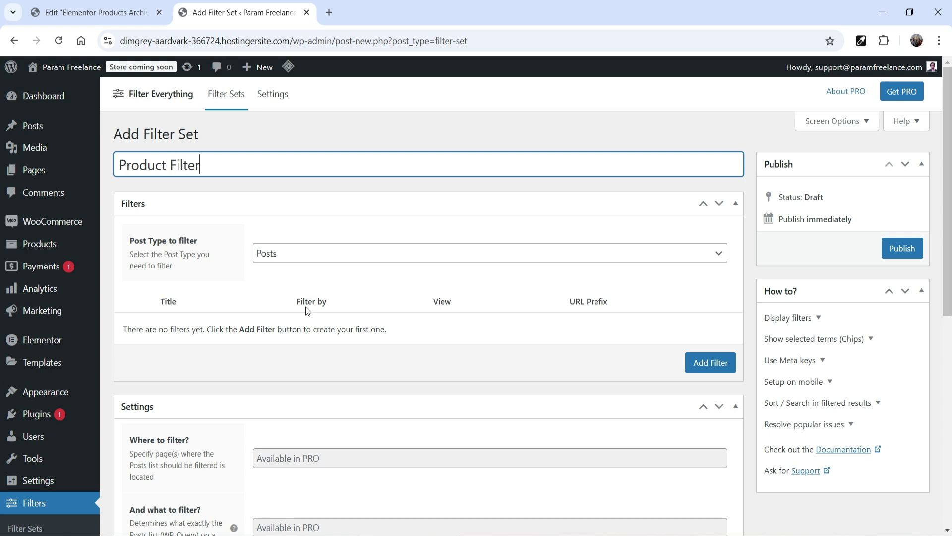
{"action": "left_click", "coordinate": [320, 254]}
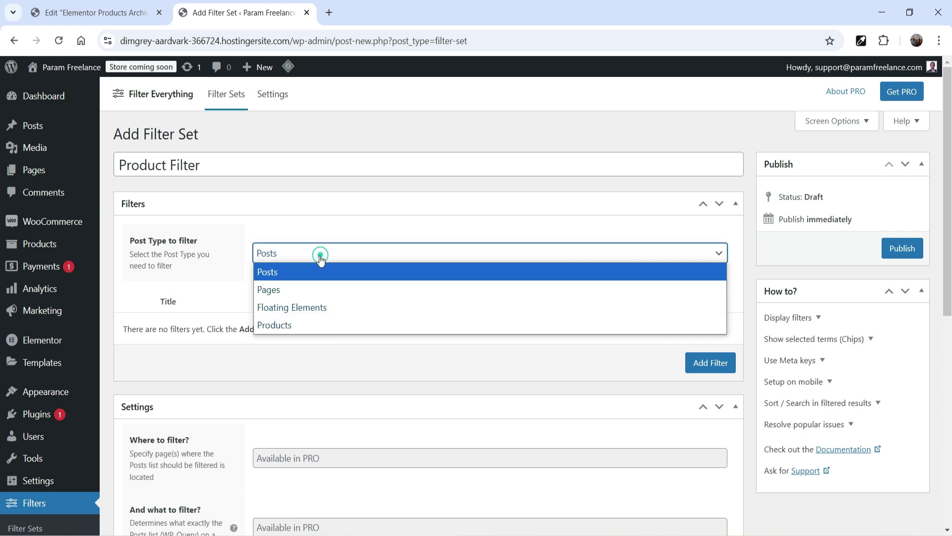
{"action": "left_click", "coordinate": [318, 320]}
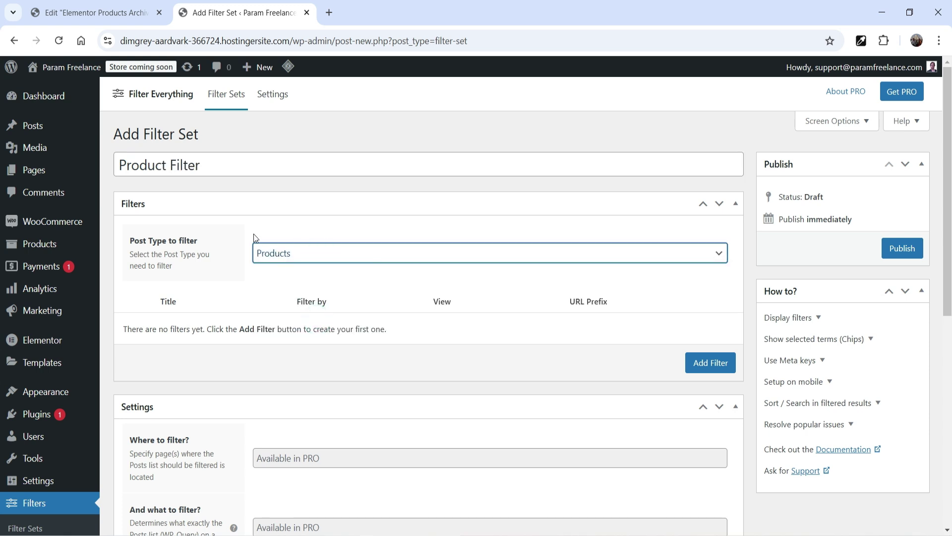
{"action": "scroll", "coordinate": [263, 243], "scroll_direction": "down", "scroll_amount": 4}
{"action": "scroll", "coordinate": [267, 265], "scroll_direction": "up", "scroll_amount": 3}
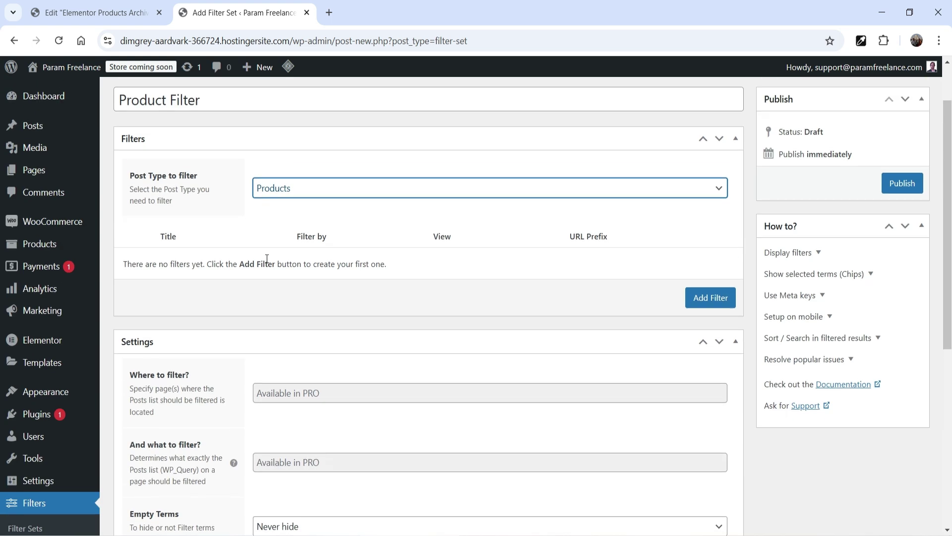
Add a Product Categories filter titled Categories, var name categories, shown as Checkboxes
{"action": "left_click", "coordinate": [701, 307]}
{"action": "scroll", "coordinate": [476, 185], "scroll_direction": "down", "scroll_amount": 1}
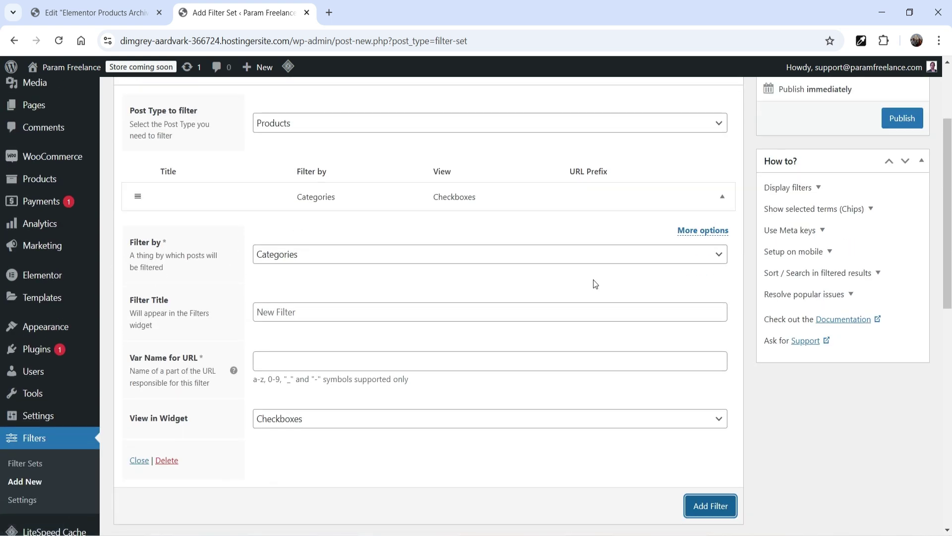
{"action": "left_click", "coordinate": [370, 256]}
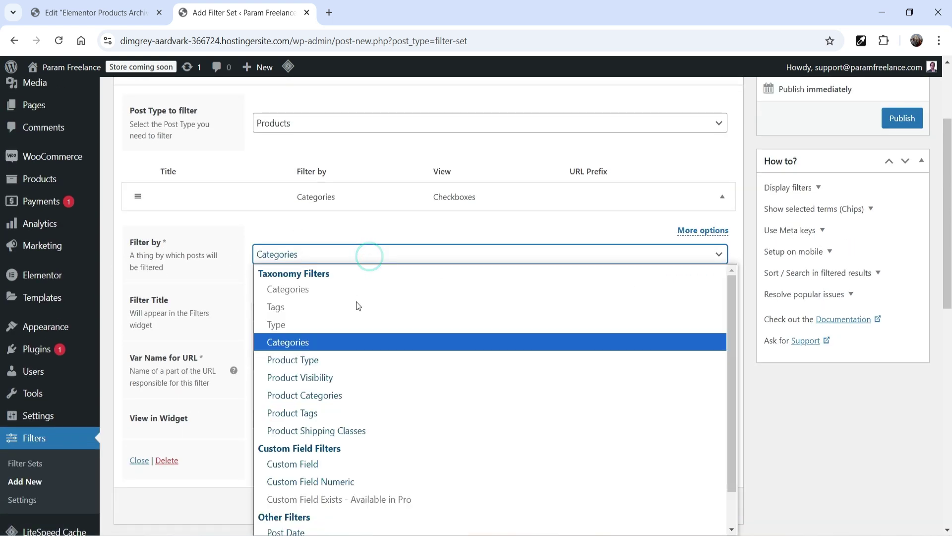
{"action": "left_click", "coordinate": [358, 405]}
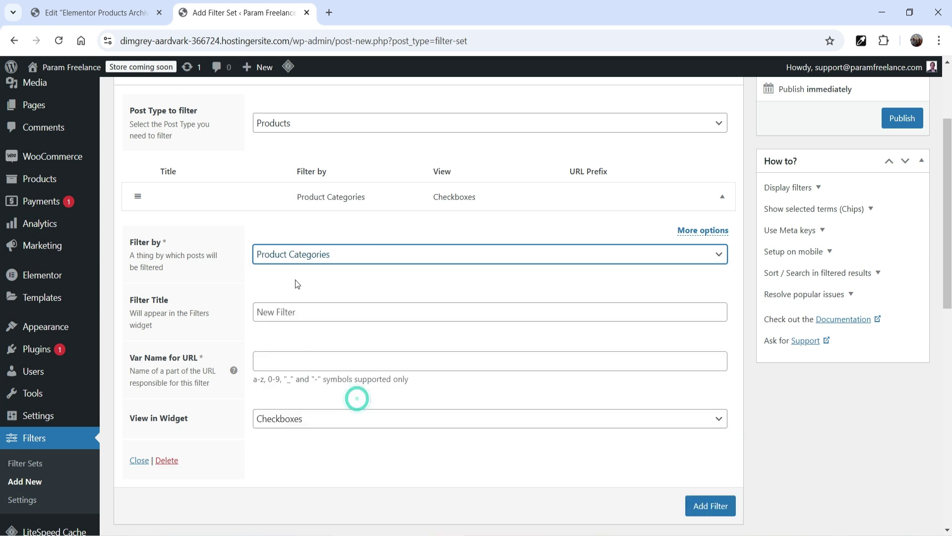
{"action": "scroll", "coordinate": [361, 276], "scroll_direction": "down", "scroll_amount": 3}
{"action": "left_click", "coordinate": [330, 179]}
{"action": "type", "text": "Categories"}
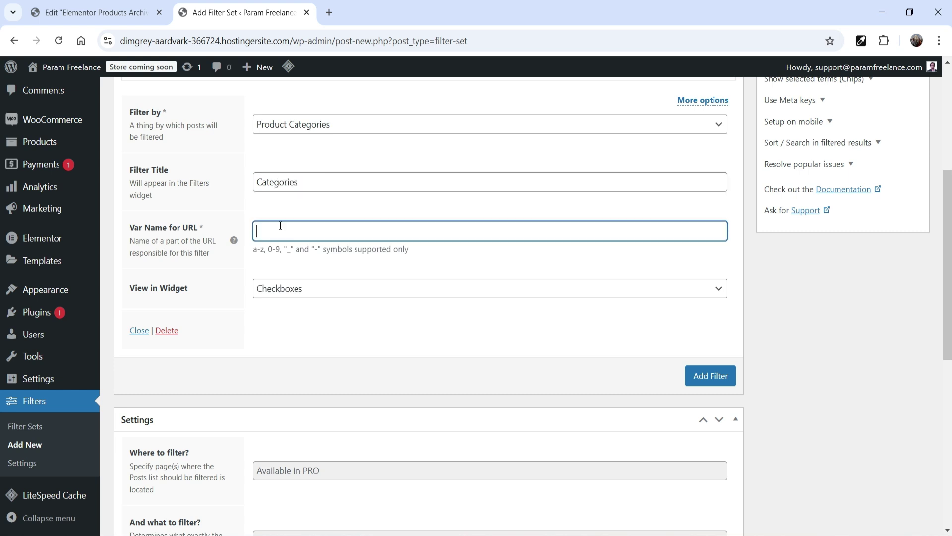
{"action": "left_click", "coordinate": [280, 226]}
{"action": "type", "text": "categories"}
{"action": "left_click", "coordinate": [310, 294]}
{"action": "left_click", "coordinate": [306, 311]}
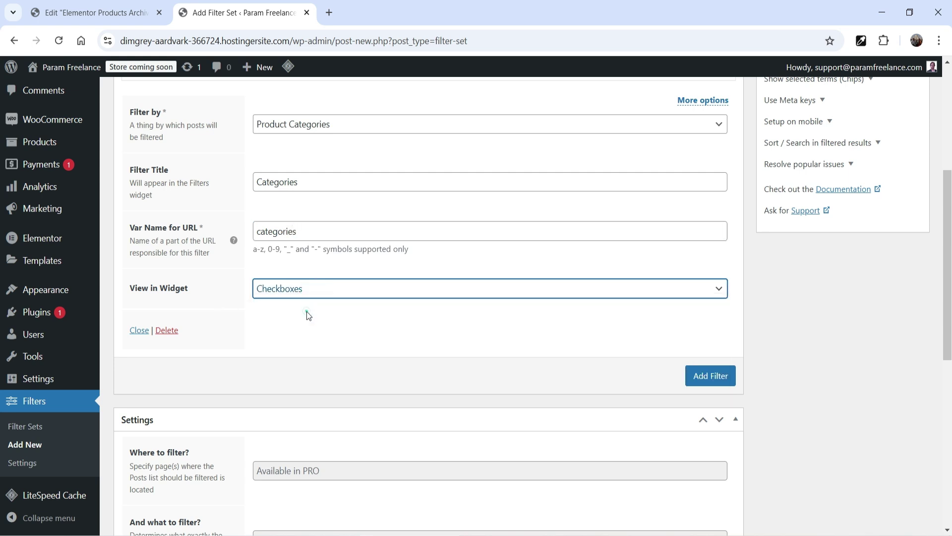
Close the Categories filter's settings form
{"action": "scroll", "coordinate": [389, 319], "scroll_direction": "up", "scroll_amount": 3}
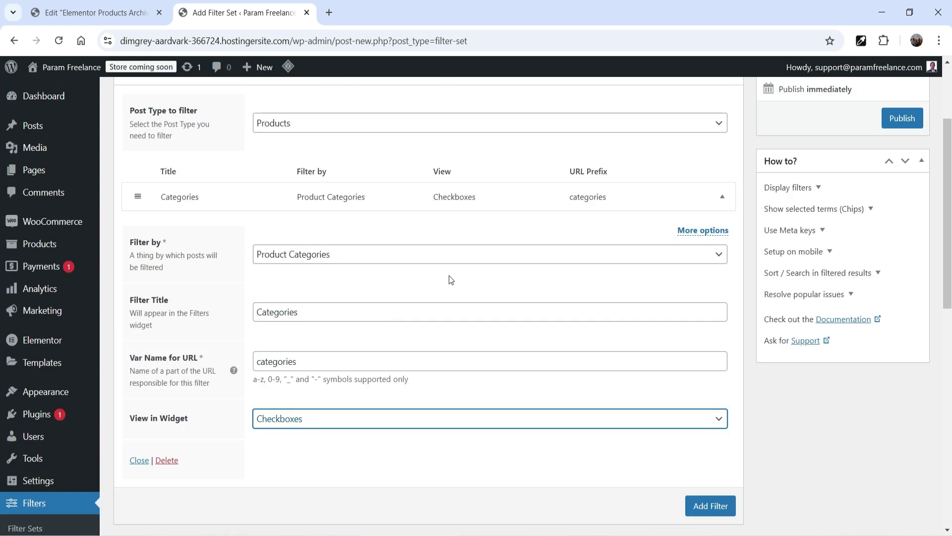
{"action": "scroll", "coordinate": [713, 253], "scroll_direction": "up", "scroll_amount": 3}
{"action": "left_click", "coordinate": [736, 204]}
{"action": "left_click", "coordinate": [735, 204]}
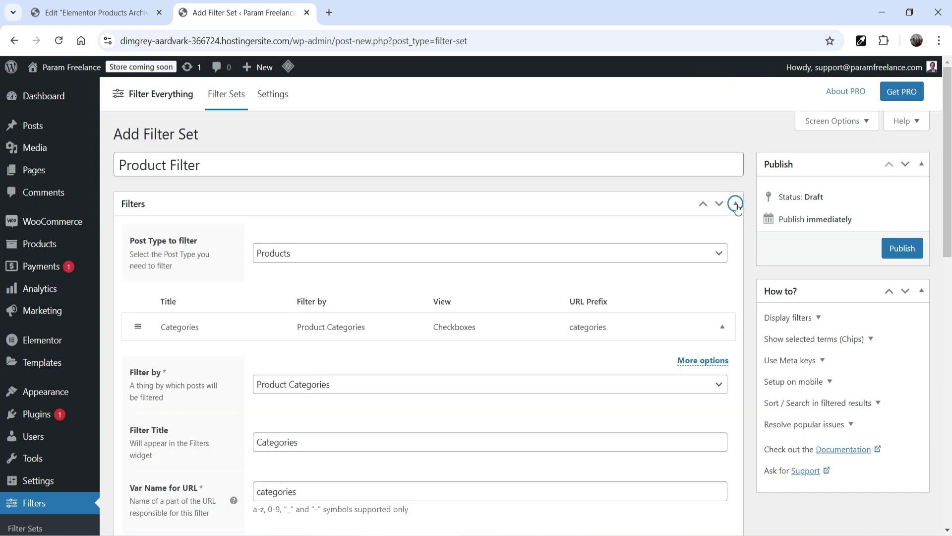
{"action": "scroll", "coordinate": [190, 305], "scroll_direction": "down", "scroll_amount": 5}
{"action": "left_click", "coordinate": [140, 332]}
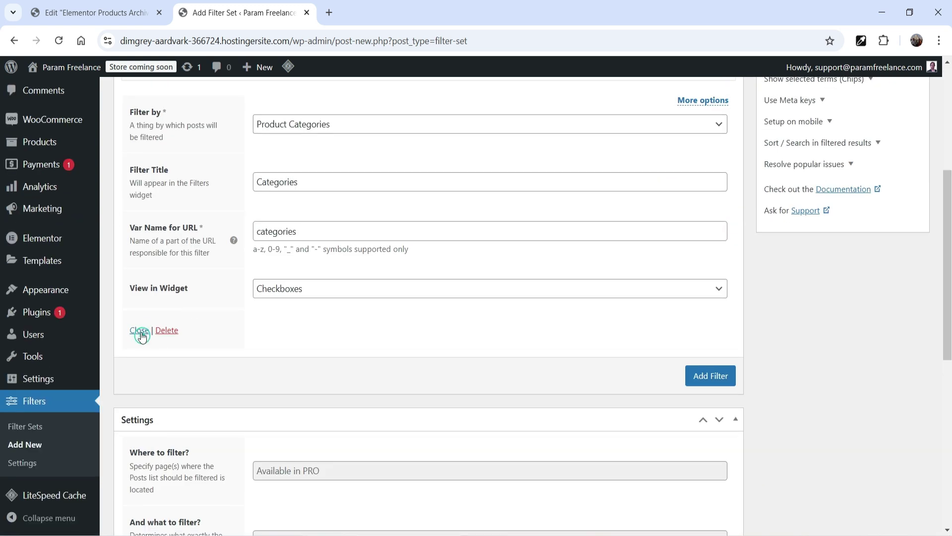
{"action": "scroll", "coordinate": [698, 298], "scroll_direction": "up", "scroll_amount": 3}
Add a second filter on Custom Field Numeric titled Price
{"action": "left_click", "coordinate": [727, 240]}
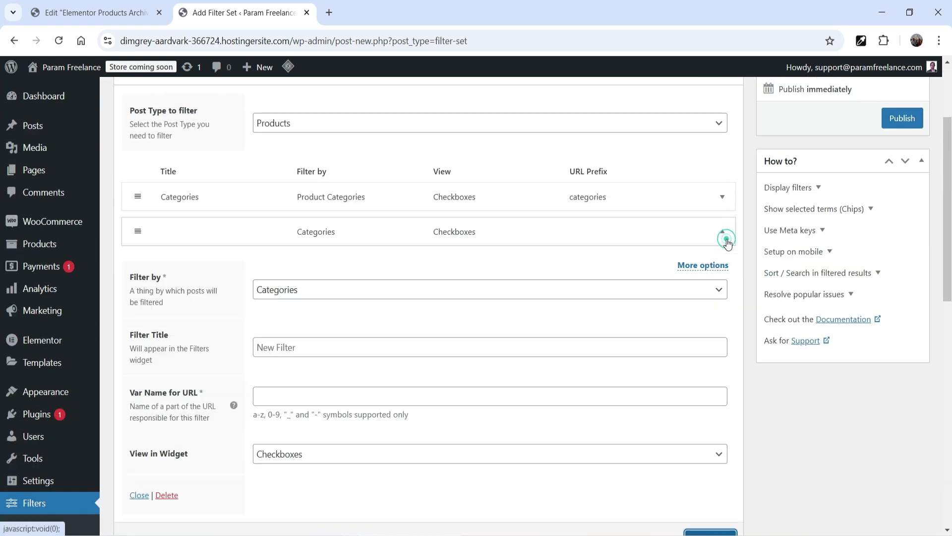
{"action": "left_click", "coordinate": [328, 289]}
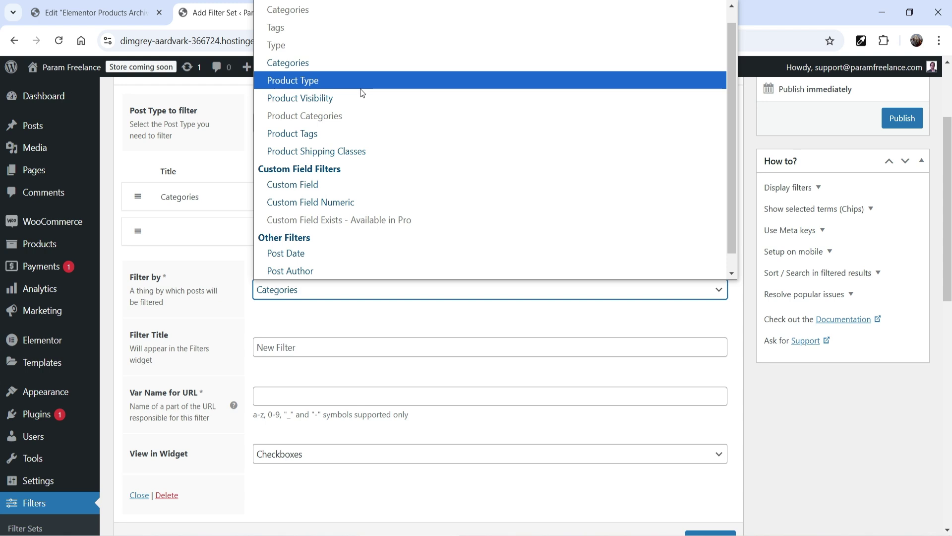
{"action": "scroll", "coordinate": [396, 86], "scroll_direction": "up", "scroll_amount": 1}
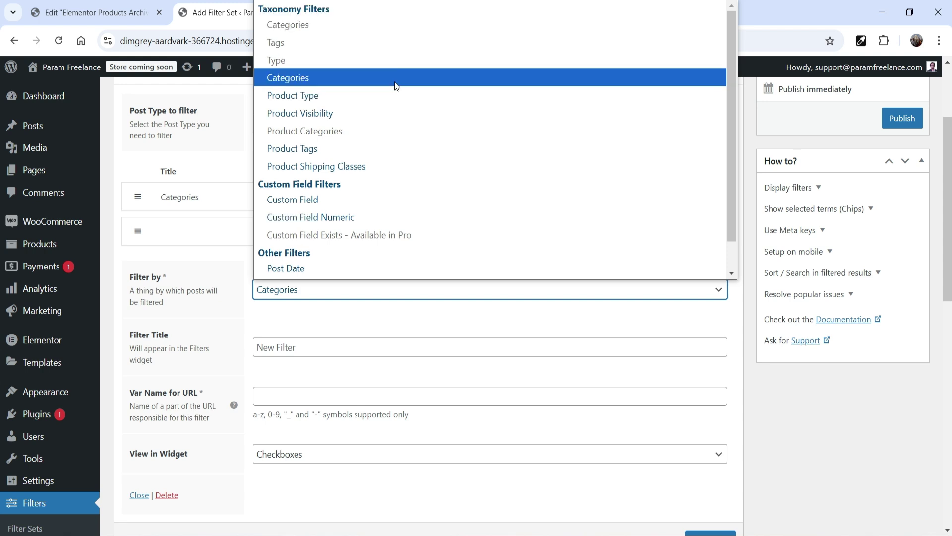
{"action": "left_click", "coordinate": [332, 222]}
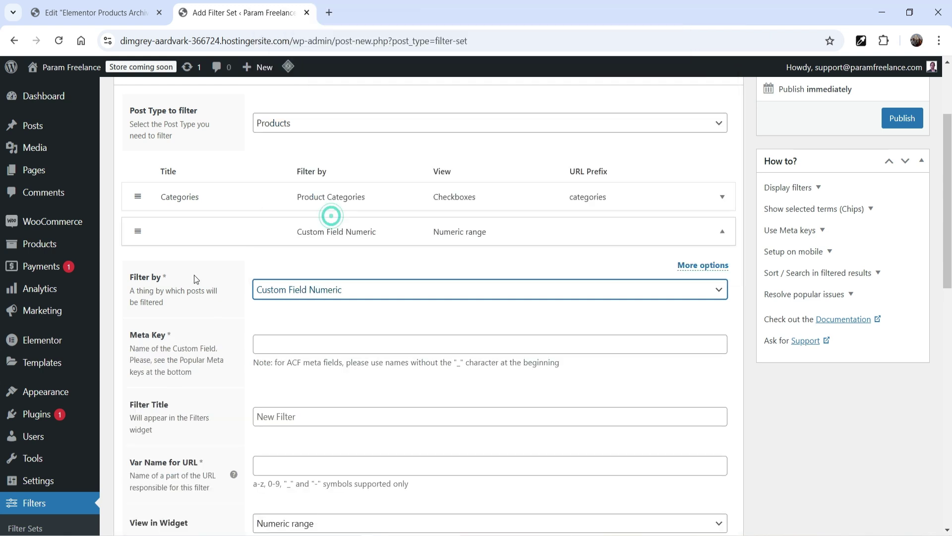
{"action": "left_click", "coordinate": [273, 344]}
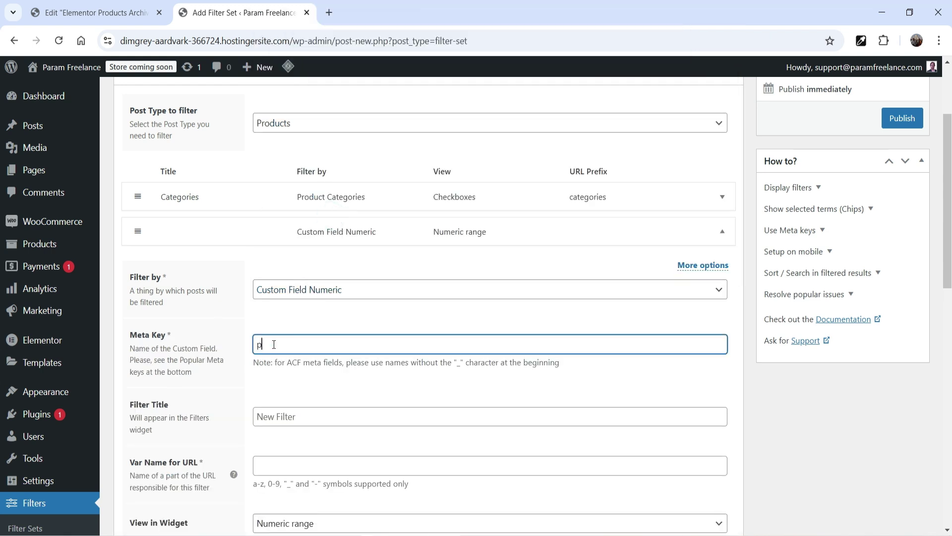
{"action": "left_click", "coordinate": [287, 416]}
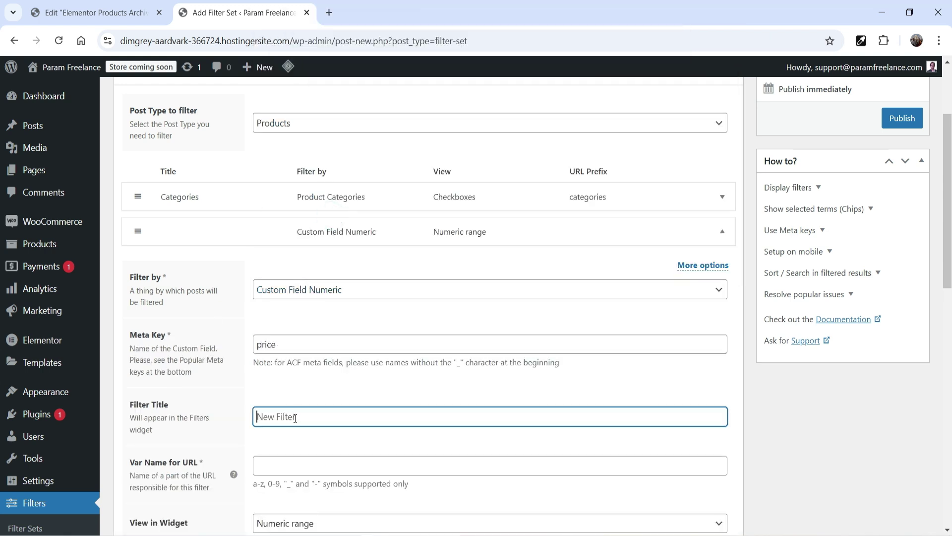
{"action": "type", "text": "Price"}
Give the Price filter a URL variable name and a Numeric range display
{"action": "scroll", "coordinate": [285, 412], "scroll_direction": "down", "scroll_amount": 1}
{"action": "left_click", "coordinate": [277, 400]}
{"action": "type", "text": "pr"}
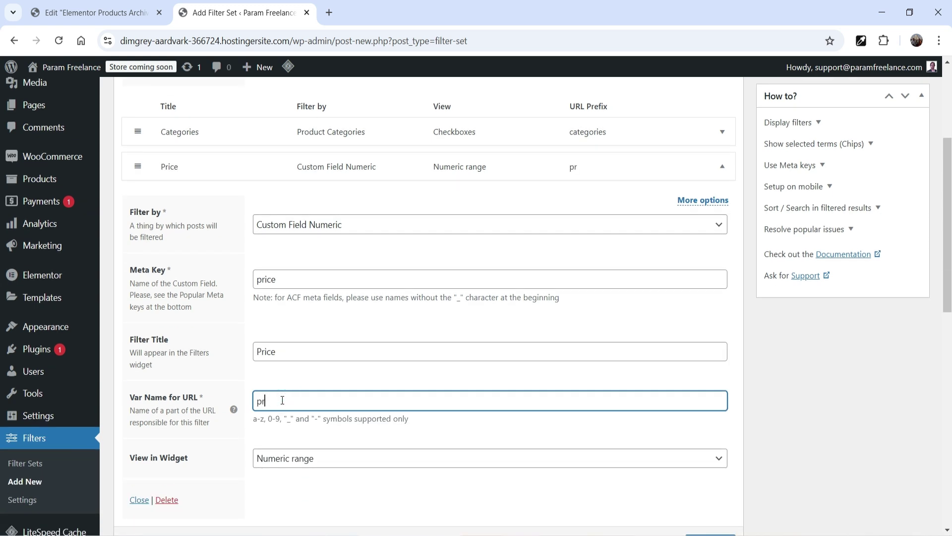
{"action": "scroll", "coordinate": [379, 375], "scroll_direction": "down", "scroll_amount": 2}
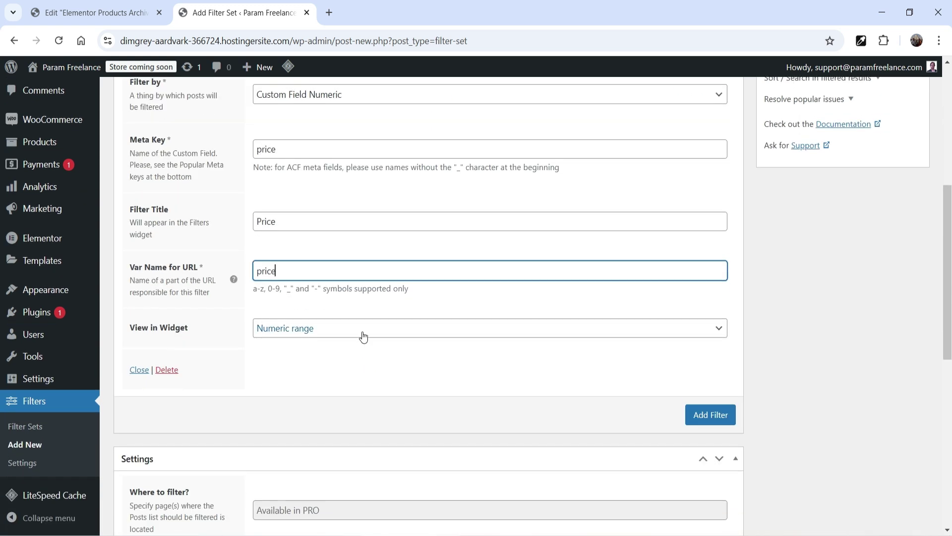
{"action": "left_click", "coordinate": [362, 329]}
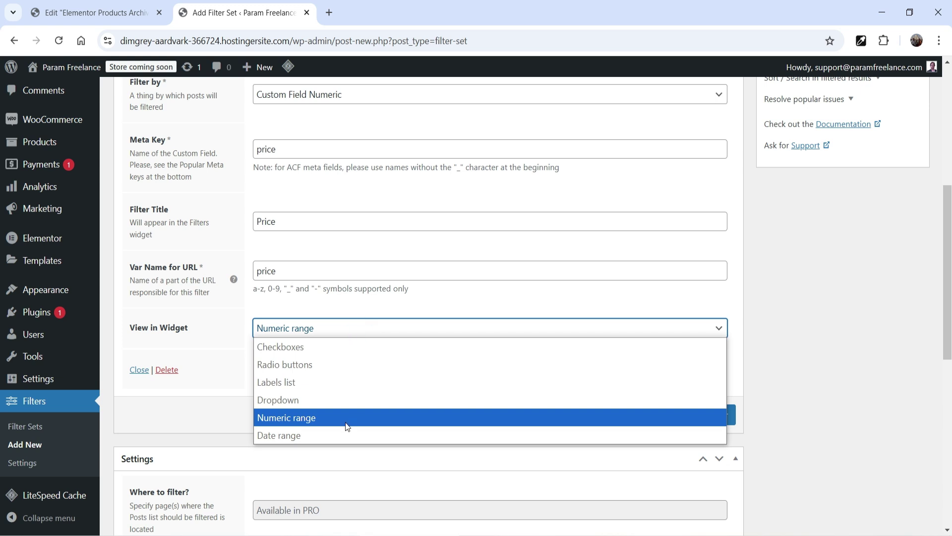
{"action": "left_click", "coordinate": [315, 419]}
{"action": "scroll", "coordinate": [789, 400], "scroll_direction": "up", "scroll_amount": 1}
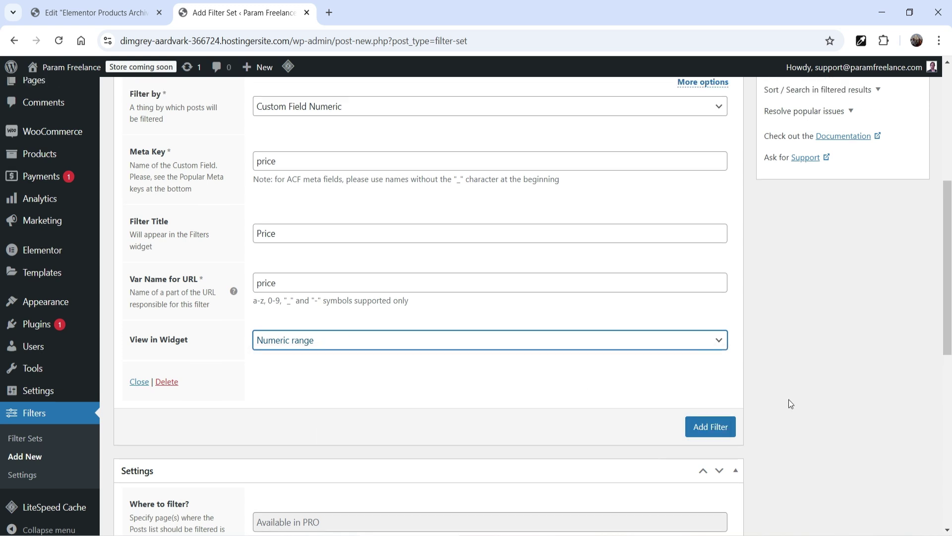
{"action": "scroll", "coordinate": [788, 400], "scroll_direction": "up", "scroll_amount": 3}
Publish the Product Filter set and copy the [fe_widget] shortcode from the Display filters help
{"action": "left_click", "coordinate": [722, 232]}
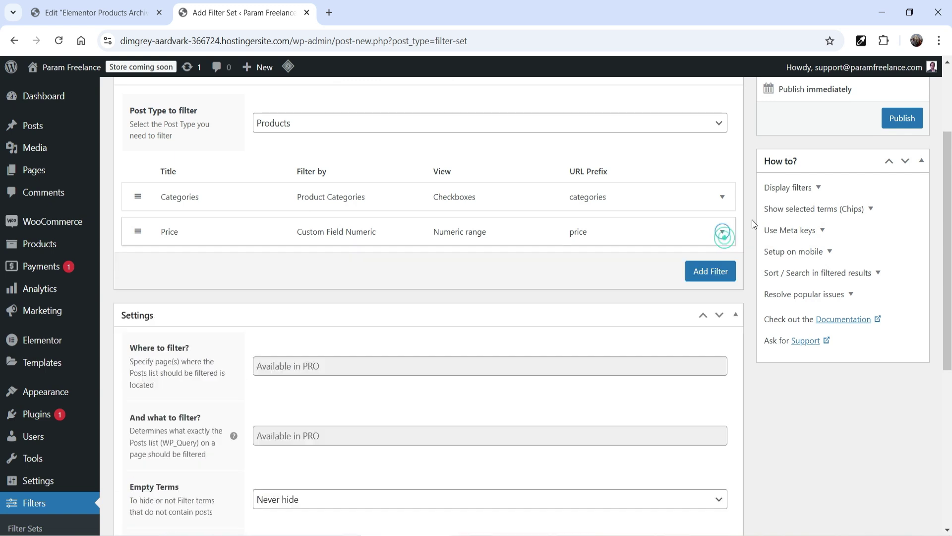
{"action": "left_click", "coordinate": [902, 118]}
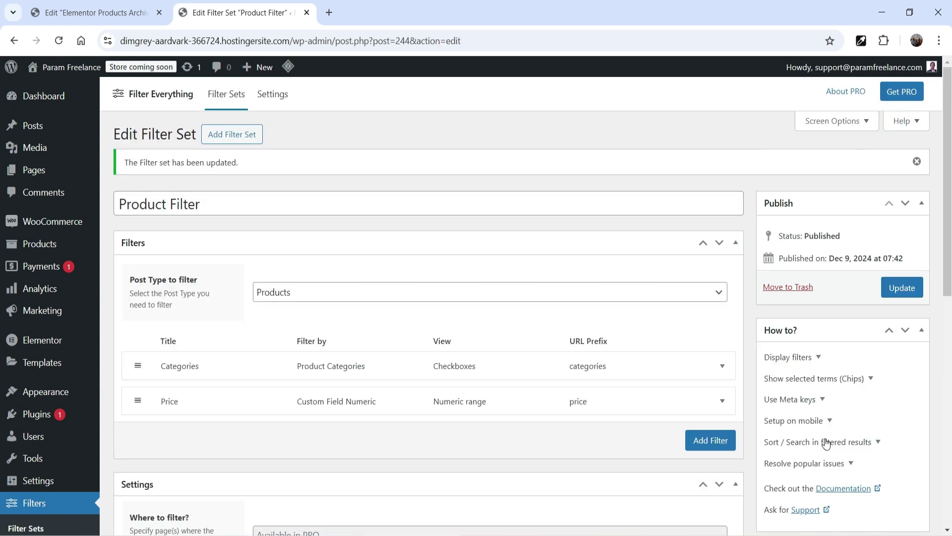
{"action": "scroll", "coordinate": [826, 443], "scroll_direction": "down", "scroll_amount": 1}
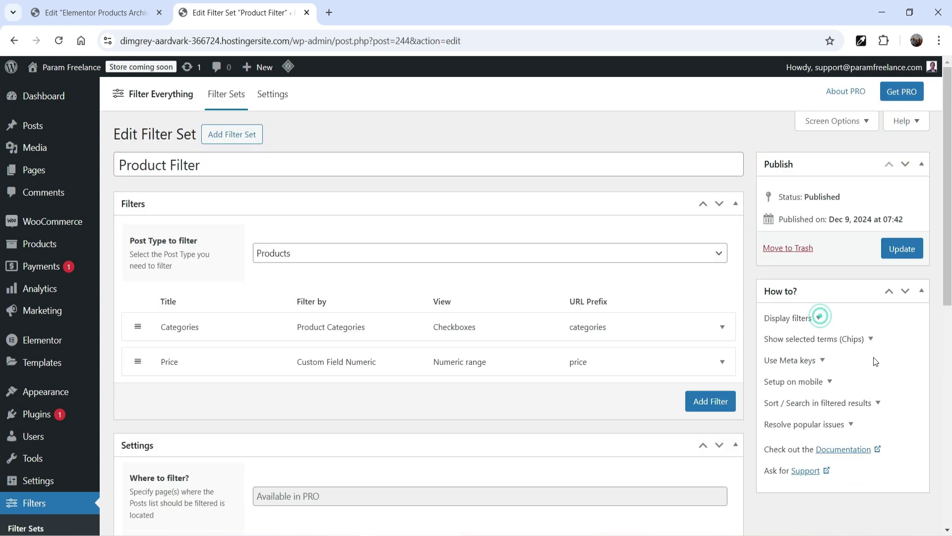
{"action": "left_click", "coordinate": [818, 318]}
{"action": "left_click_drag", "start_coordinate": [840, 391], "coordinate": [889, 390]}
{"action": "key", "text": "ctrl+c"}
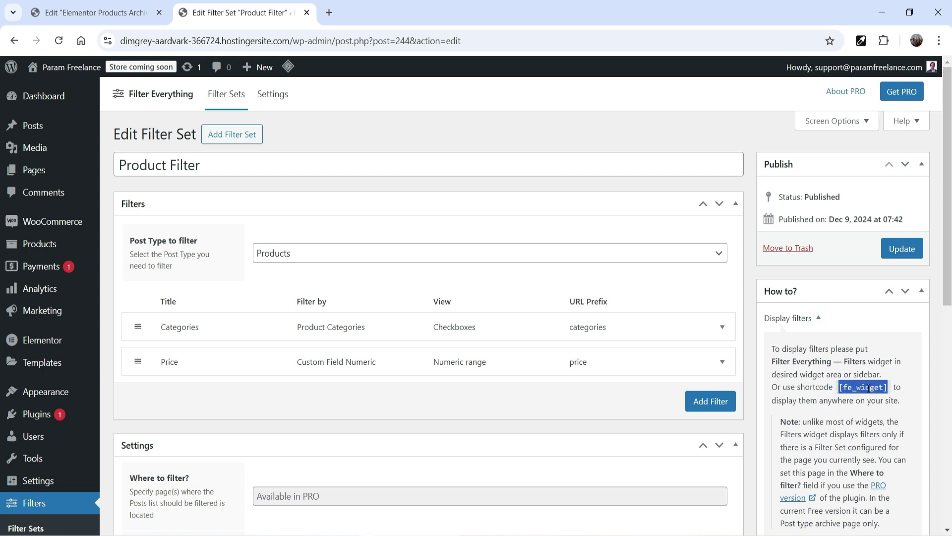
{"action": "scroll", "coordinate": [868, 386], "scroll_direction": "down", "scroll_amount": 3}
{"action": "key", "text": "ctrl+Page_Up"}
{"action": "left_click", "coordinate": [311, 329]}
Add a Shortcode widget containing [fe_widget] to the empty left column and apply it
{"action": "left_click", "coordinate": [65, 162]}
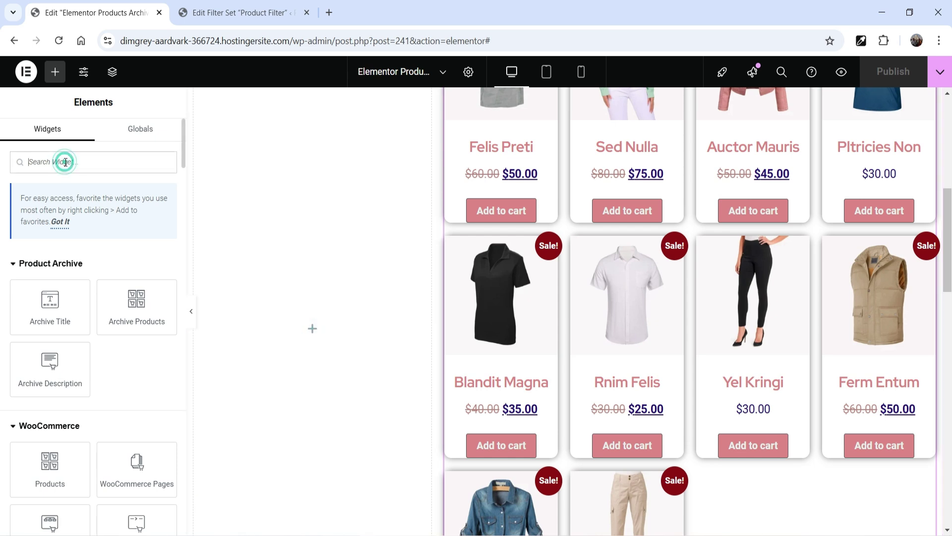
{"action": "type", "text": "short"}
{"action": "left_click_drag", "start_coordinate": [41, 296], "coordinate": [314, 355]}
{"action": "left_click", "coordinate": [60, 261]}
{"action": "key", "text": "ctrl+v"}
{"action": "left_click", "coordinate": [60, 261]}
{"action": "left_click", "coordinate": [158, 175]}
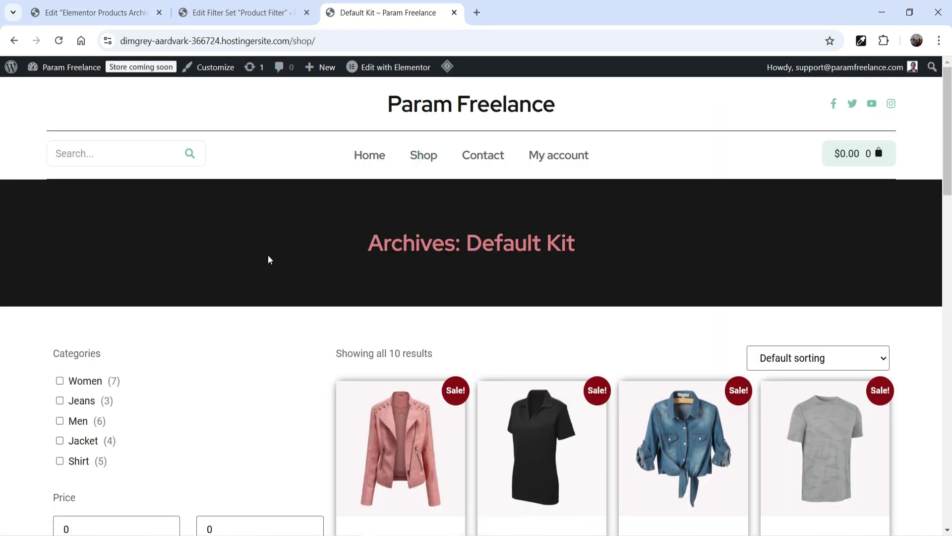
Filter the live shop to the Women category
{"action": "scroll", "coordinate": [270, 251], "scroll_direction": "down", "scroll_amount": 2}
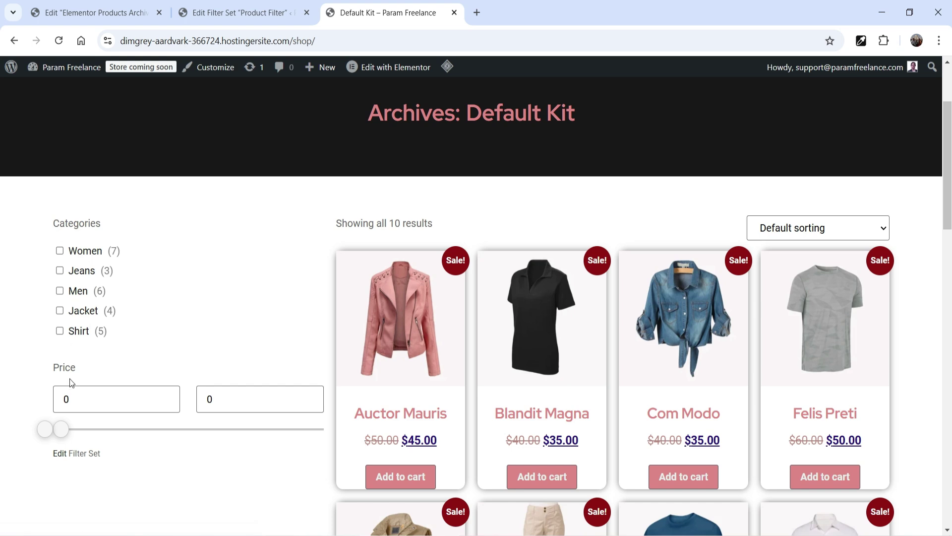
{"action": "left_click", "coordinate": [59, 252]}
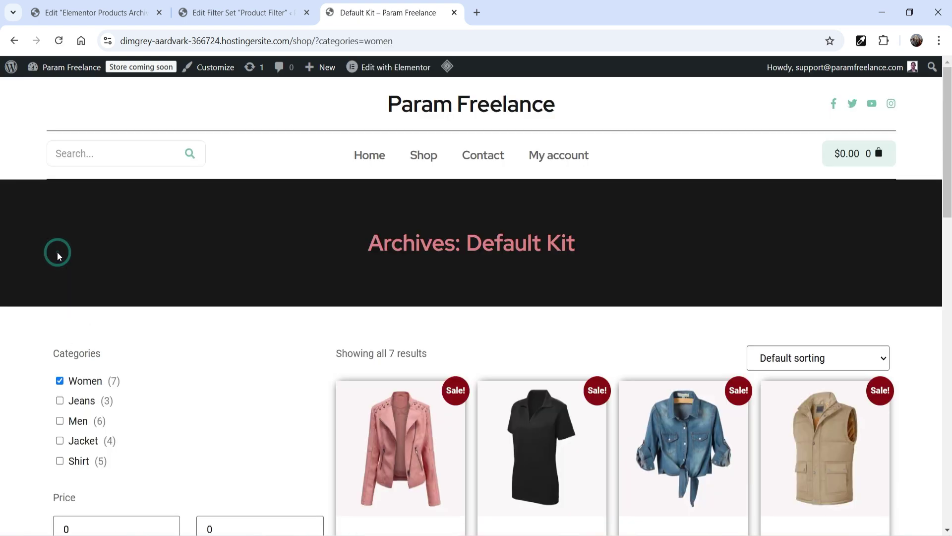
{"action": "scroll", "coordinate": [540, 288], "scroll_direction": "down", "scroll_amount": 3}
{"action": "scroll", "coordinate": [662, 325], "scroll_direction": "down", "scroll_amount": 3}
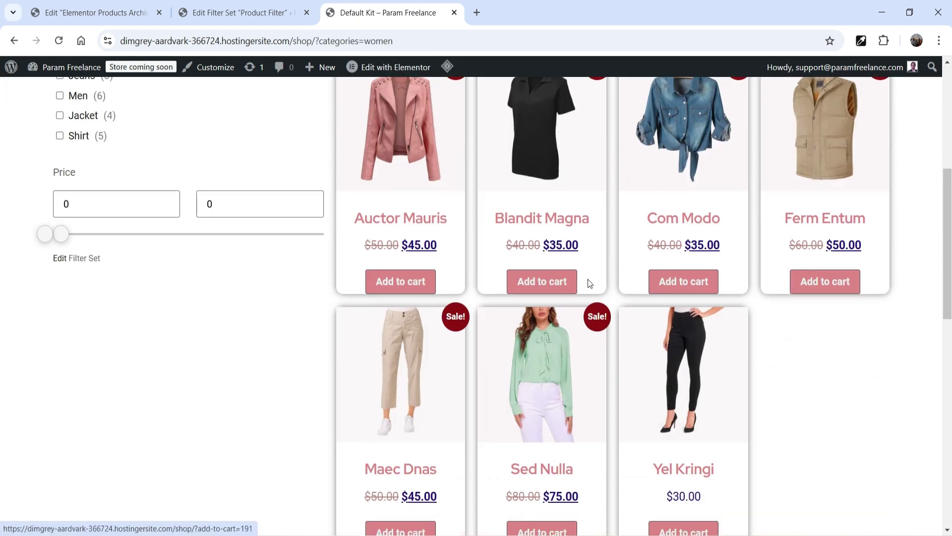
Sort the shop products by price, high to low
{"action": "left_click", "coordinate": [807, 164]}
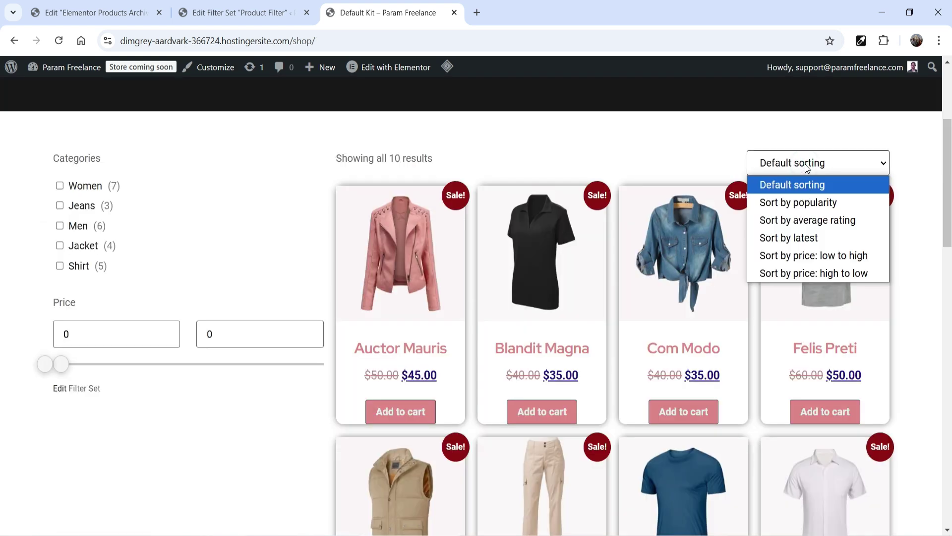
{"action": "left_click", "coordinate": [851, 273]}
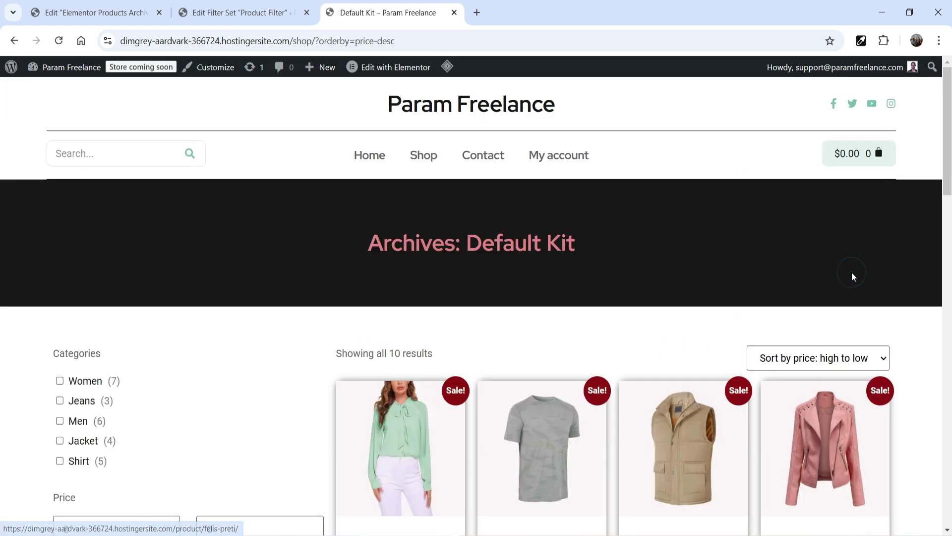
{"action": "scroll", "coordinate": [852, 276], "scroll_direction": "down", "scroll_amount": 4}
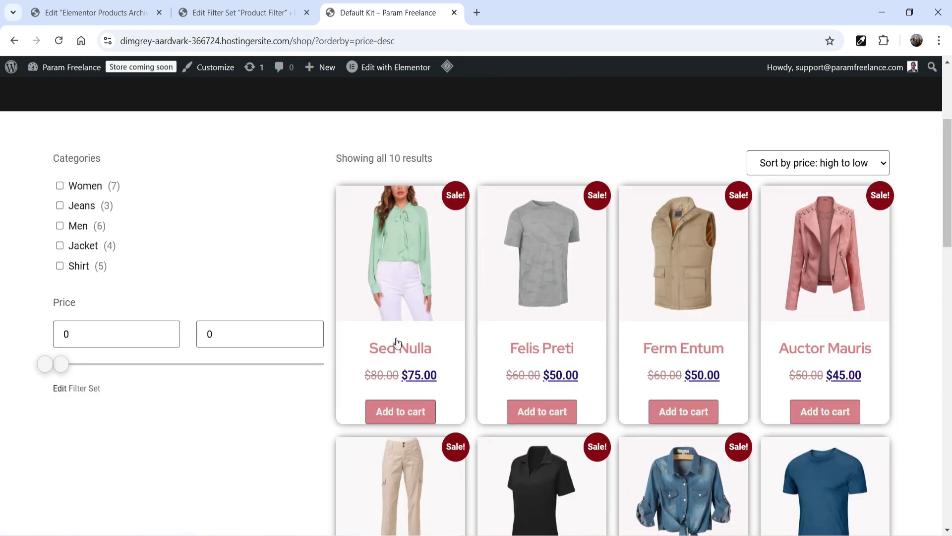
{"action": "scroll", "coordinate": [725, 251], "scroll_direction": "down", "scroll_amount": 4}
{"action": "scroll", "coordinate": [784, 273], "scroll_direction": "up", "scroll_amount": 1}
{"action": "scroll", "coordinate": [777, 242], "scroll_direction": "down", "scroll_amount": 4}
{"action": "scroll", "coordinate": [777, 241], "scroll_direction": "up", "scroll_amount": 8}
Sort the shop products by price, low to high
{"action": "left_click", "coordinate": [843, 224]}
{"action": "left_click", "coordinate": [844, 323]}
{"action": "scroll", "coordinate": [888, 270], "scroll_direction": "down", "scroll_amount": 4}
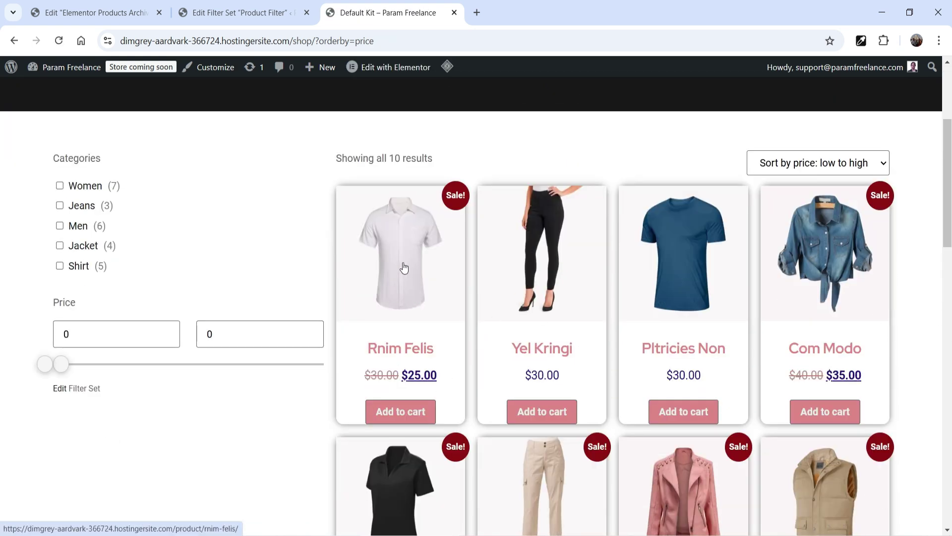
{"action": "scroll", "coordinate": [617, 291], "scroll_direction": "down", "scroll_amount": 10}
{"action": "scroll", "coordinate": [806, 322], "scroll_direction": "up", "scroll_amount": 6}
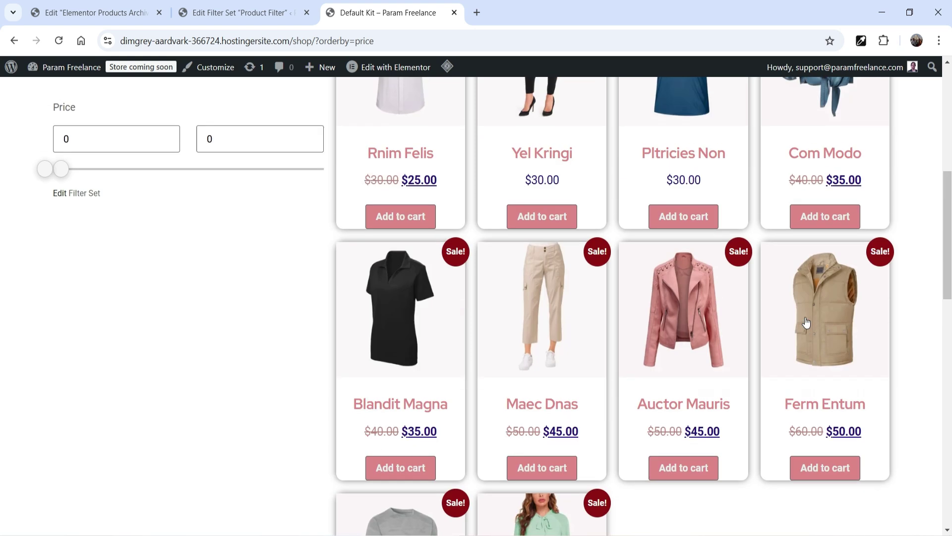
{"action": "scroll", "coordinate": [806, 322], "scroll_direction": "up", "scroll_amount": 5}
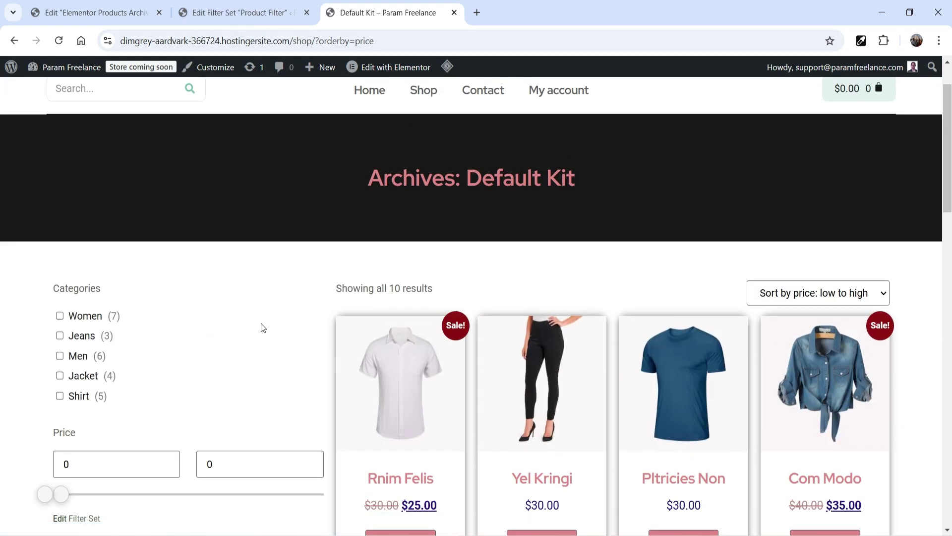
{"action": "scroll", "coordinate": [262, 328], "scroll_direction": "down", "scroll_amount": 3}
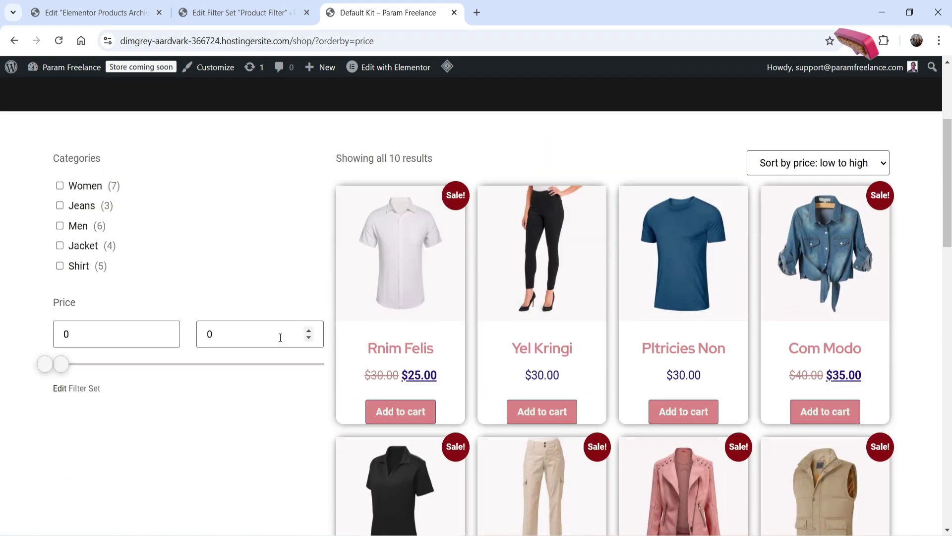
Return to the Elementor editor and search the widget list
{"action": "left_click", "coordinate": [109, 13]}
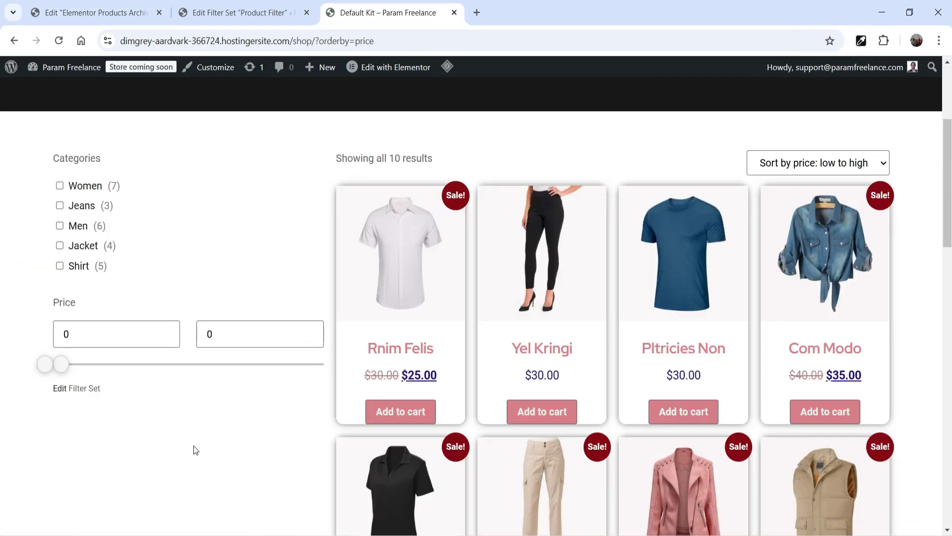
{"action": "left_click", "coordinate": [94, 13]}
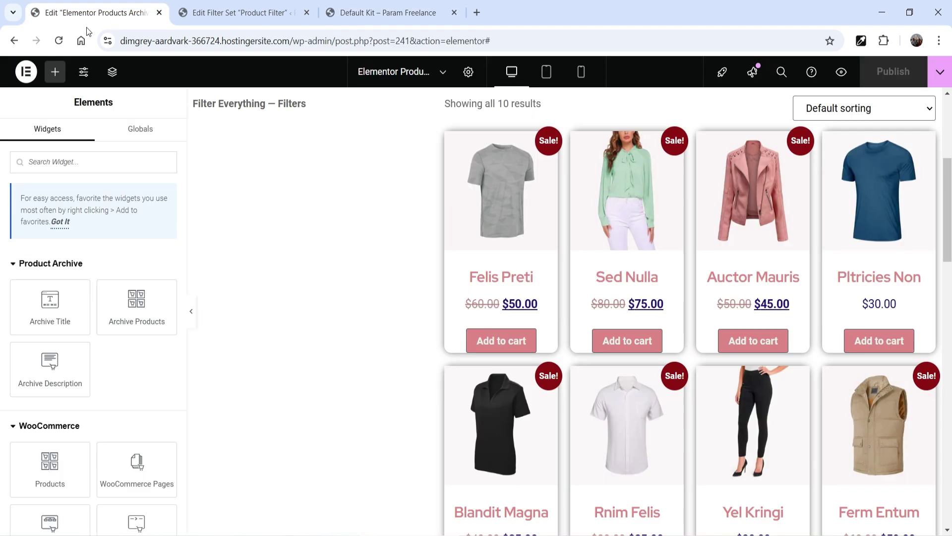
{"action": "left_click", "coordinate": [59, 158]}
Add a Products widget beneath the Filters widget in the narrow column
{"action": "type", "text": "produ"}
{"action": "left_click_drag", "start_coordinate": [49, 399], "coordinate": [314, 311]}
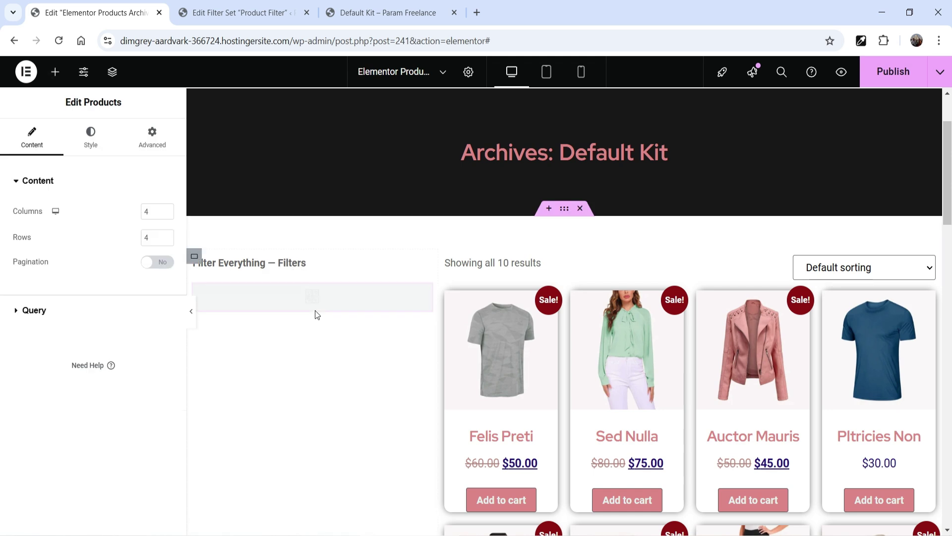
{"action": "scroll", "coordinate": [403, 320], "scroll_direction": "down", "scroll_amount": 3}
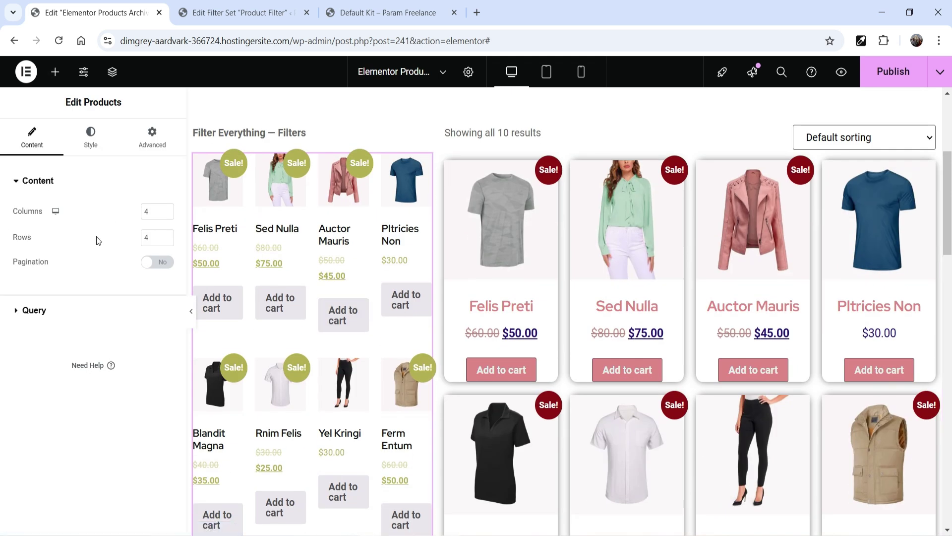
Set the product list to 1 column and 3 rows, and narrow the filter column
{"action": "double_click", "coordinate": [157, 209]}
{"action": "type", "text": "1"}
{"action": "double_click", "coordinate": [148, 237]}
{"action": "type", "text": "3"}
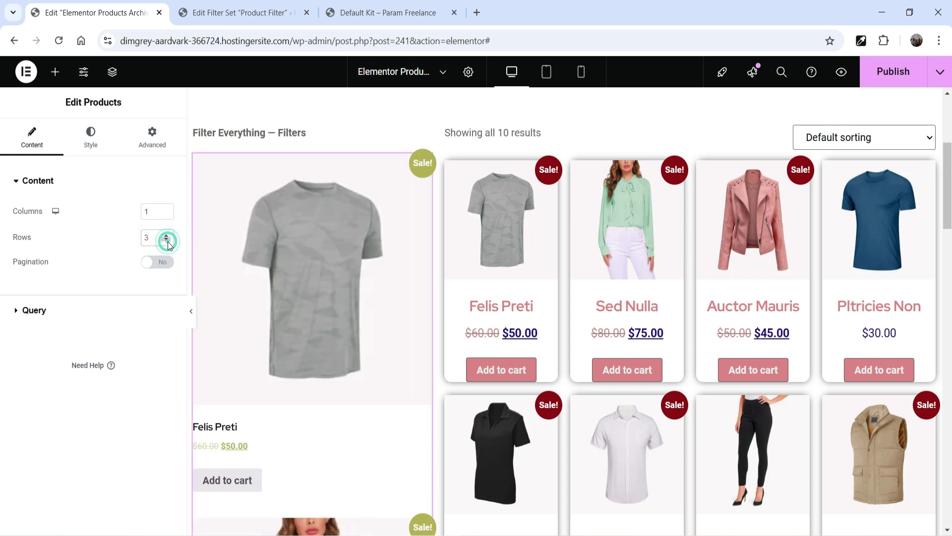
{"action": "left_click_drag", "start_coordinate": [434, 335], "coordinate": [361, 331]}
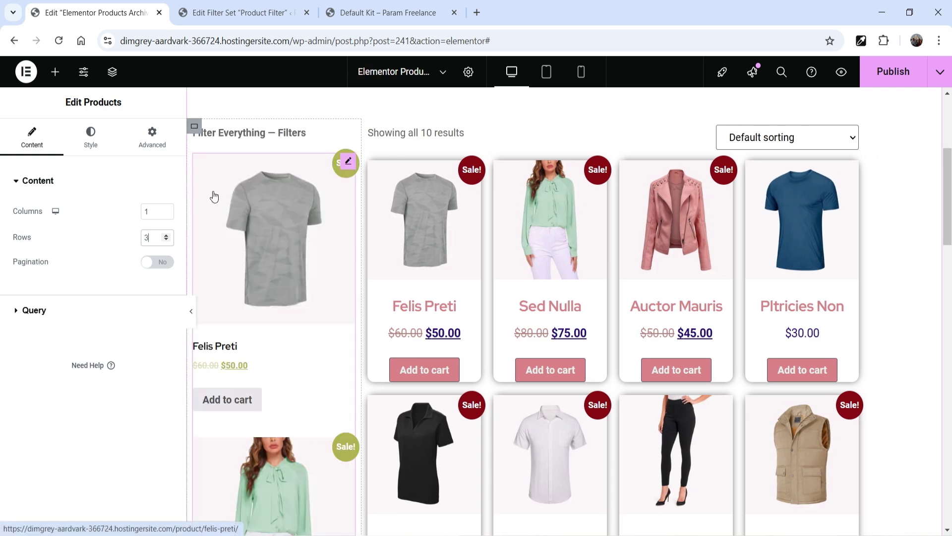
{"action": "left_click", "coordinate": [41, 314]}
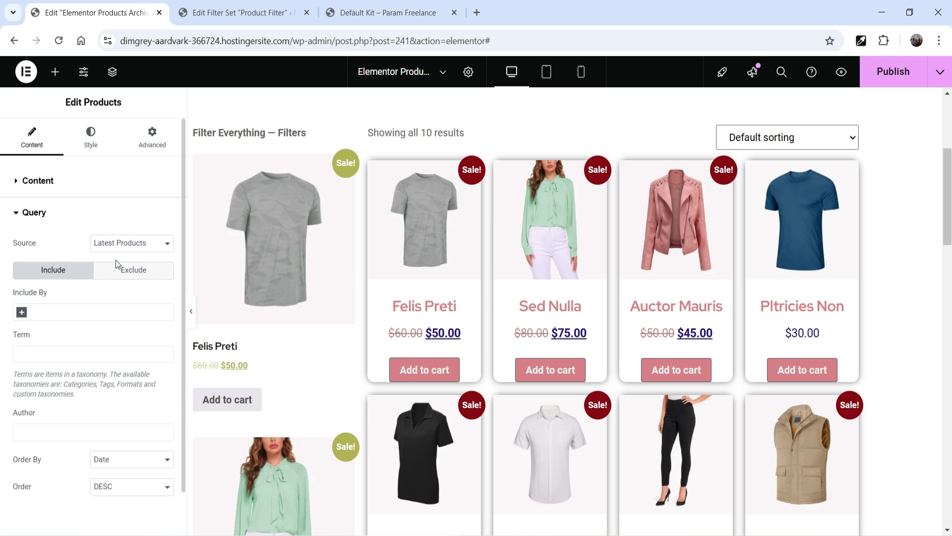
Keep Latest Products as source and include only the Product categories: Men term
{"action": "left_click", "coordinate": [133, 243]}
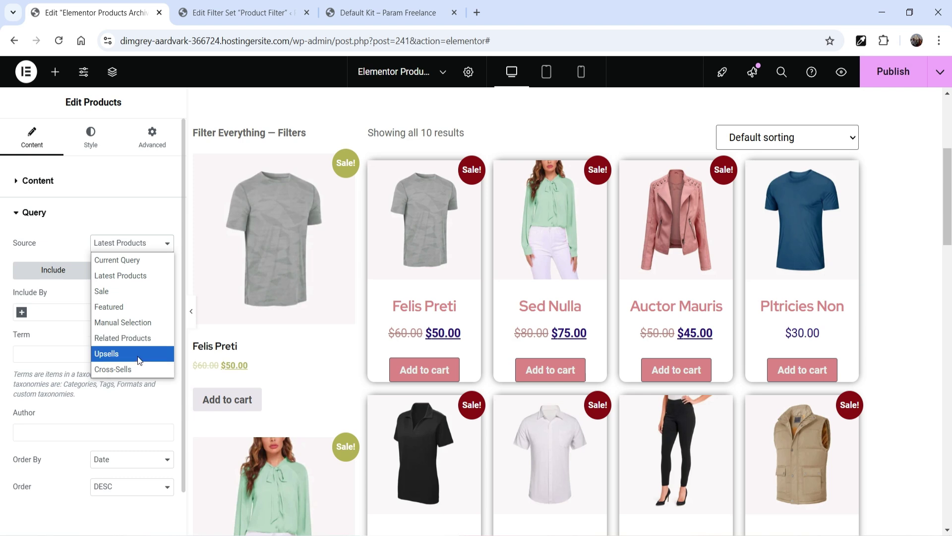
{"action": "left_click", "coordinate": [119, 282]}
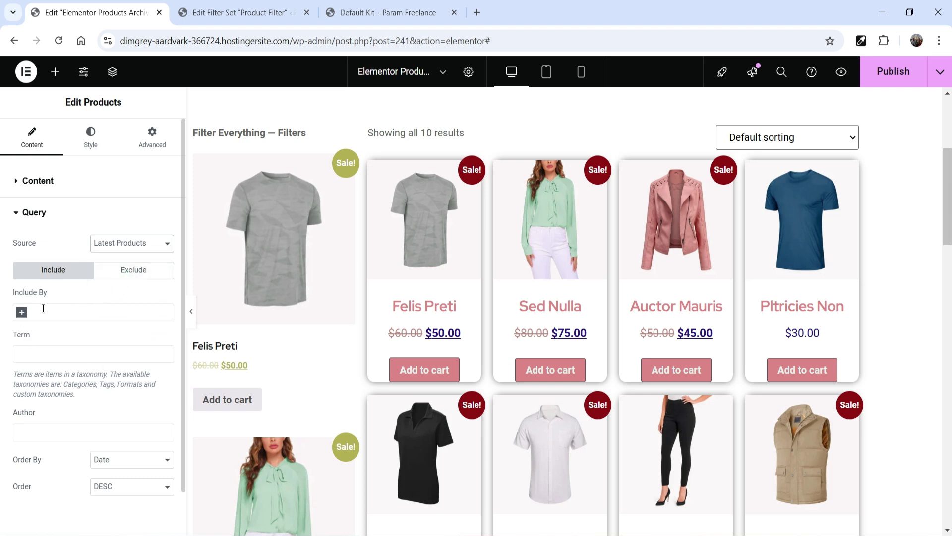
{"action": "scroll", "coordinate": [43, 308], "scroll_direction": "down", "scroll_amount": 1}
{"action": "left_click", "coordinate": [22, 263]}
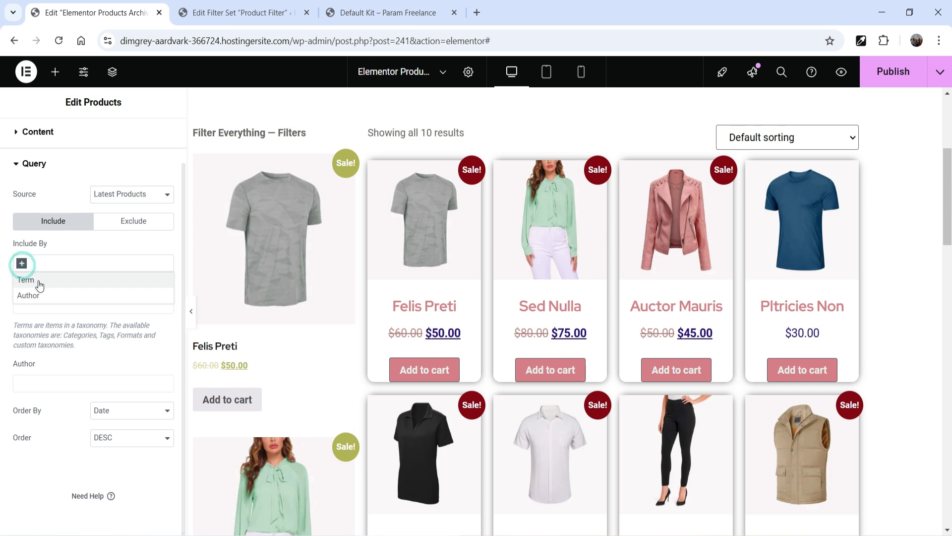
{"action": "left_click", "coordinate": [35, 278]}
{"action": "left_click", "coordinate": [34, 305]}
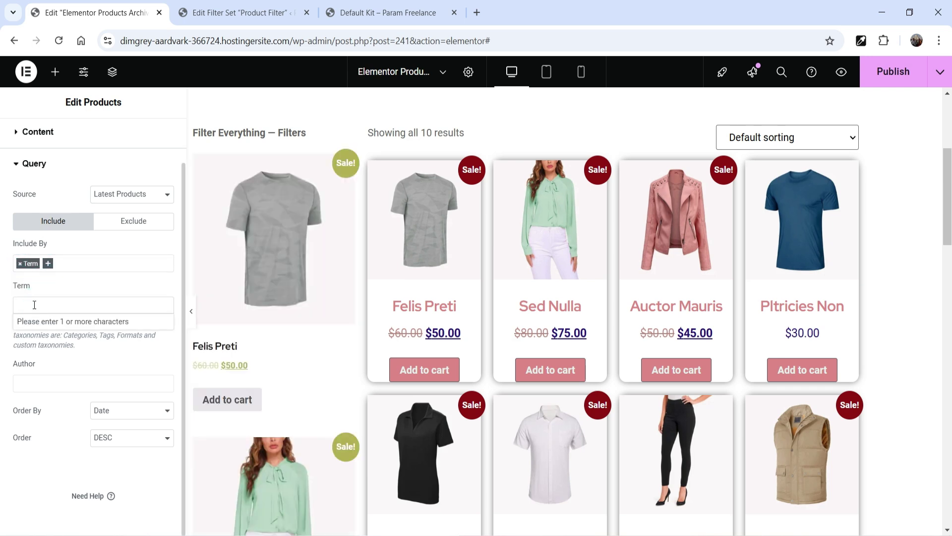
{"action": "type", "text": "men"}
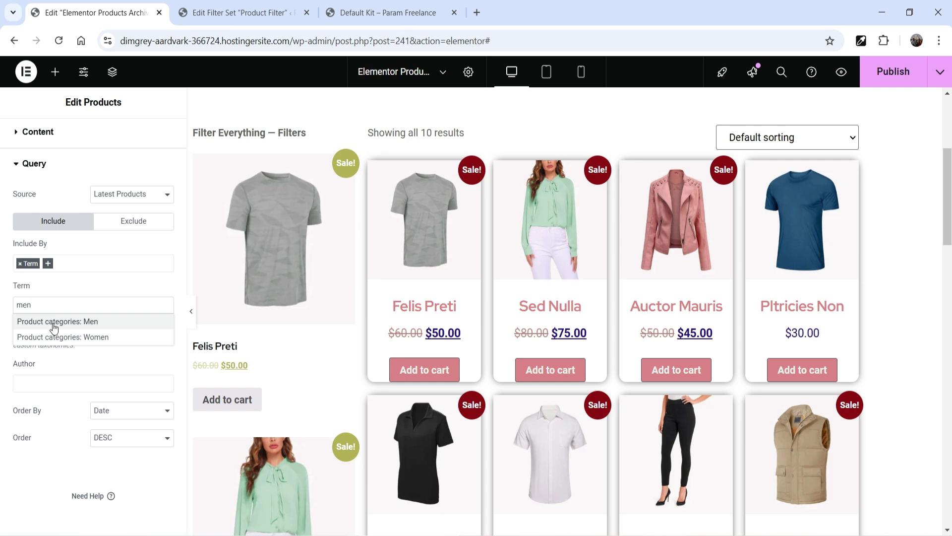
{"action": "left_click", "coordinate": [56, 322]}
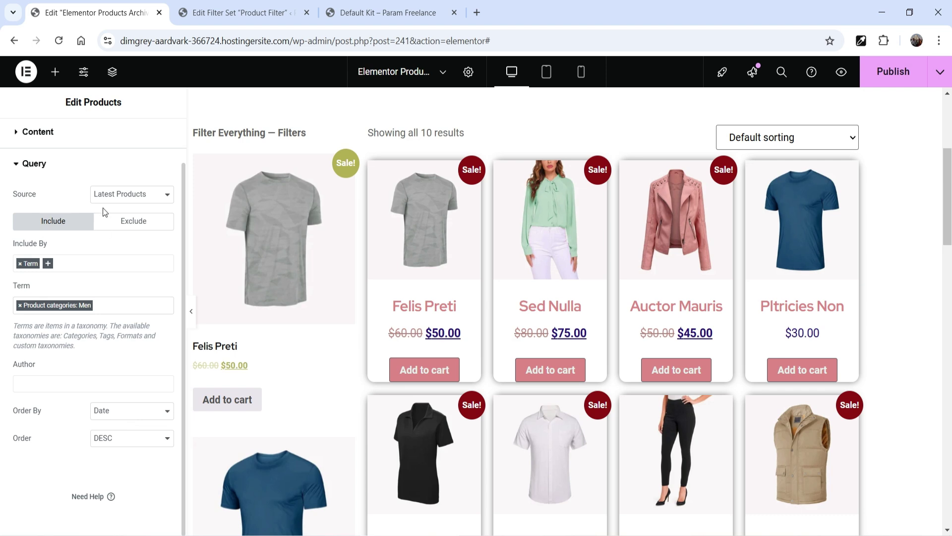
{"action": "left_click", "coordinate": [37, 133]}
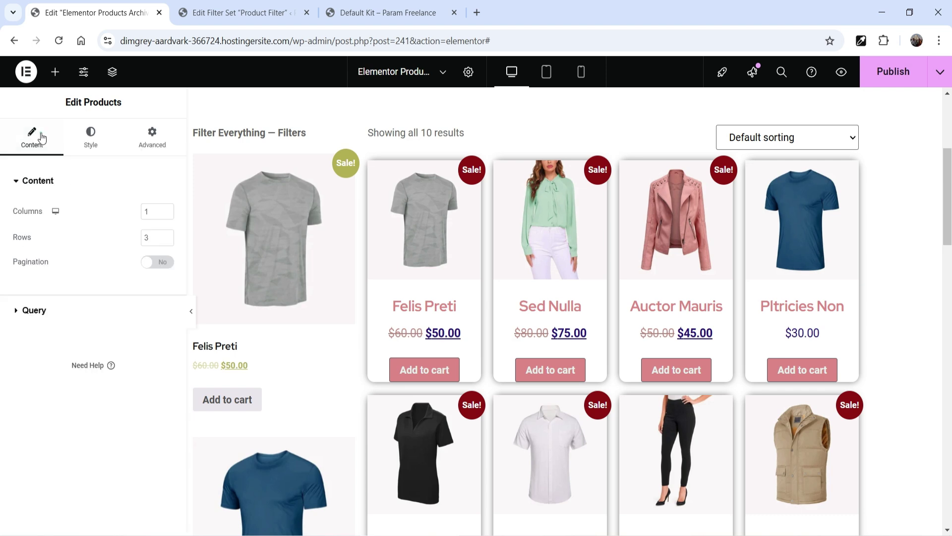
Centre the product titles, prices and buttons in the sidebar product list
{"action": "left_click", "coordinate": [93, 135]}
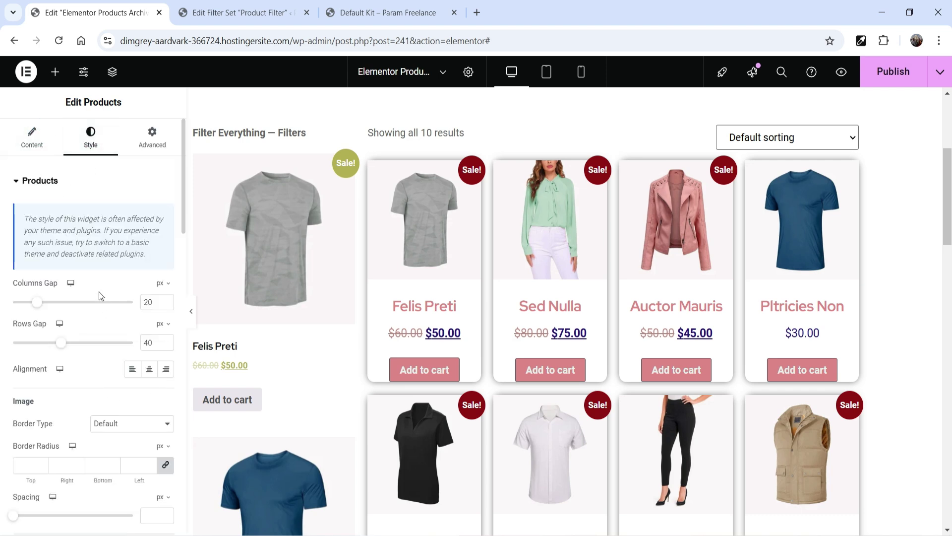
{"action": "scroll", "coordinate": [94, 288], "scroll_direction": "down", "scroll_amount": 5}
{"action": "scroll", "coordinate": [142, 326], "scroll_direction": "up", "scroll_amount": 4}
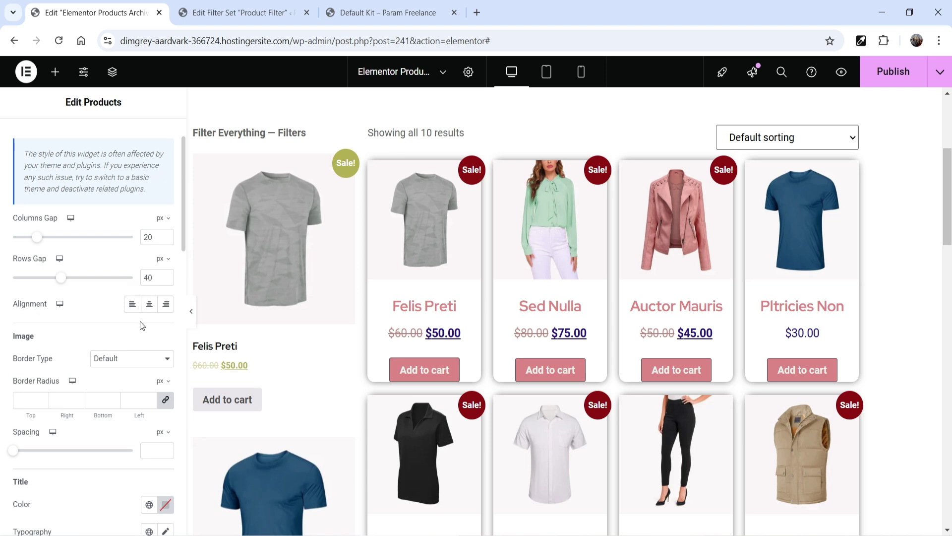
{"action": "left_click", "coordinate": [149, 304]}
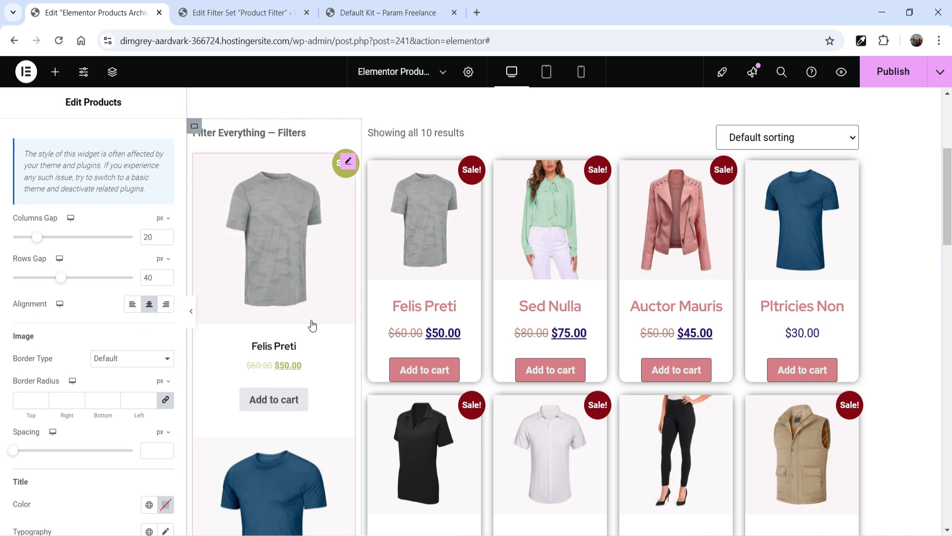
{"action": "scroll", "coordinate": [312, 325], "scroll_direction": "down", "scroll_amount": 10}
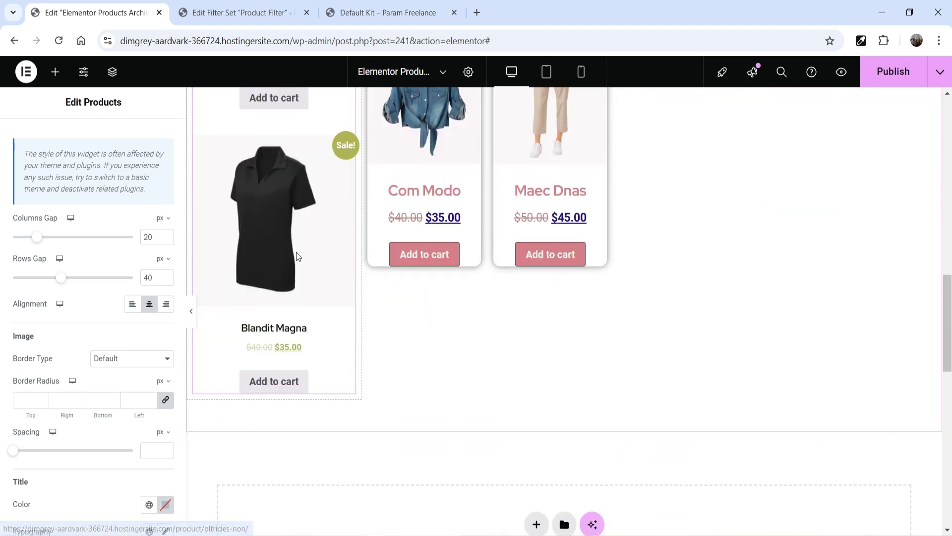
{"action": "scroll", "coordinate": [99, 240], "scroll_direction": "up", "scroll_amount": 2}
Reduce the product list rows from 3 to 2 and publish the archive template
{"action": "left_click", "coordinate": [22, 133]}
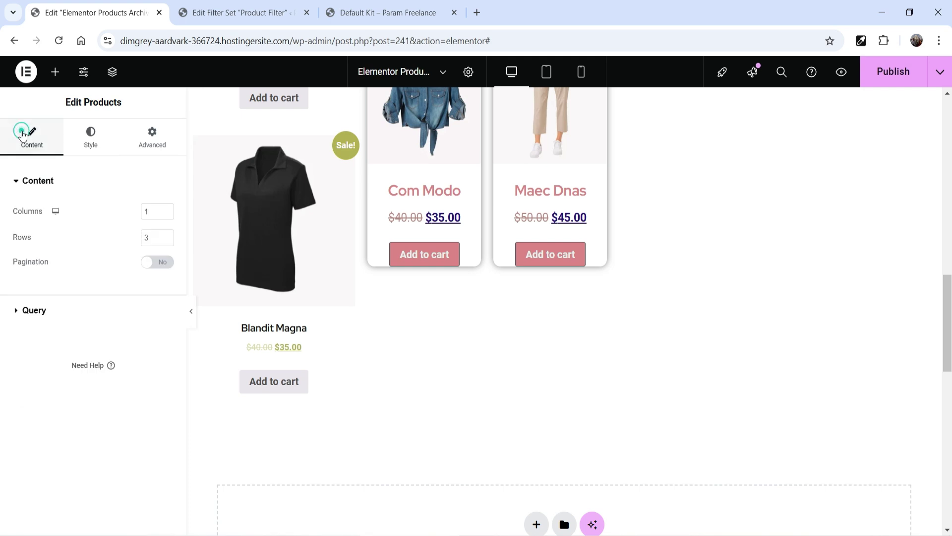
{"action": "left_click", "coordinate": [167, 241]}
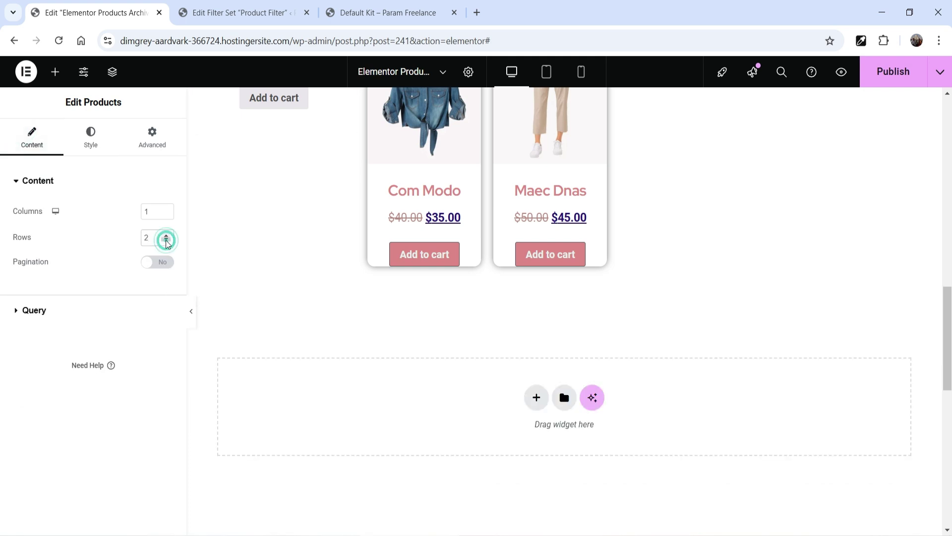
{"action": "scroll", "coordinate": [399, 300], "scroll_direction": "up", "scroll_amount": 7}
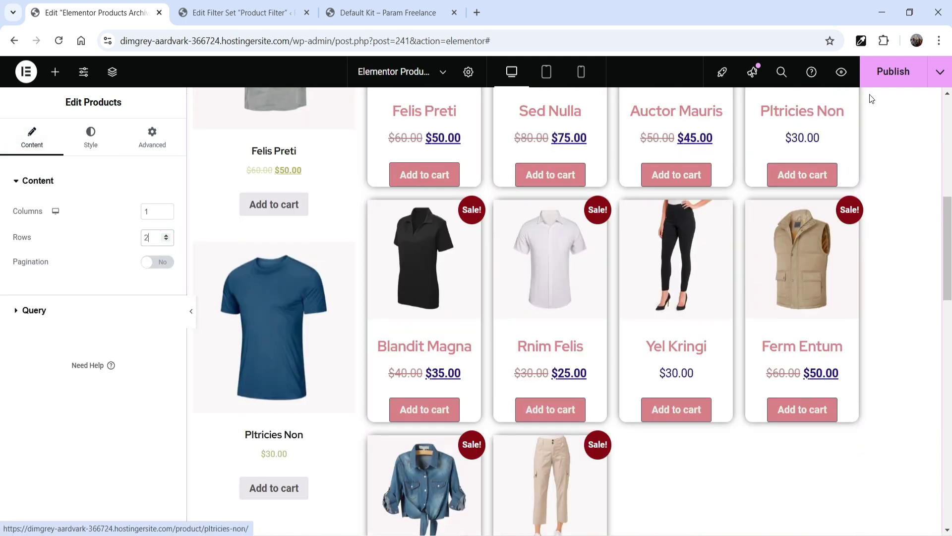
{"action": "left_click", "coordinate": [885, 74]}
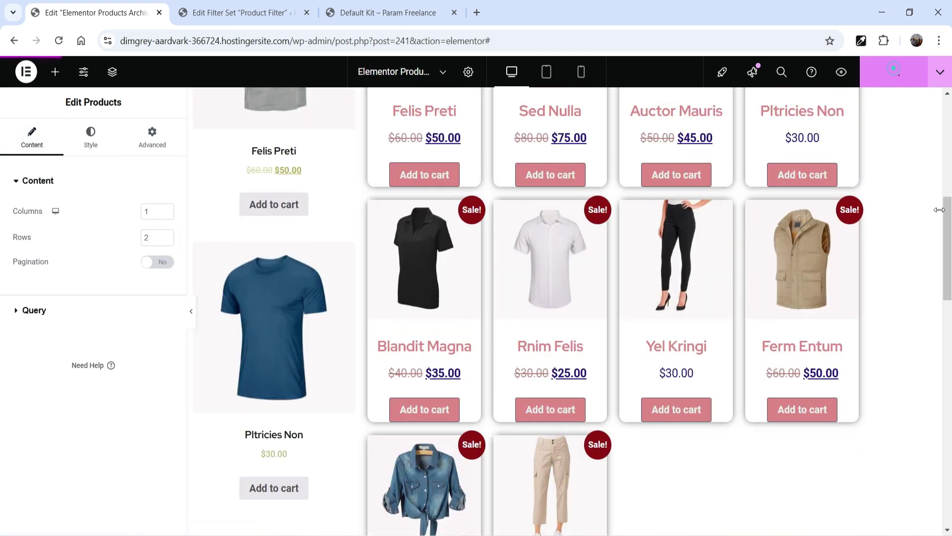
Reload the live shop page and open the Rnim Felis product page
{"action": "left_click", "coordinate": [377, 15]}
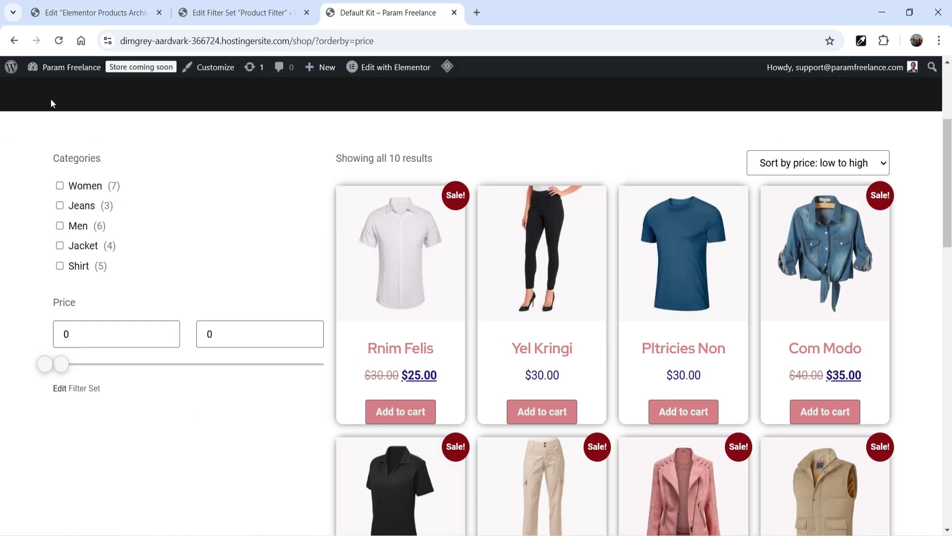
{"action": "left_click", "coordinate": [59, 41]}
{"action": "scroll", "coordinate": [144, 257], "scroll_direction": "down", "scroll_amount": 5}
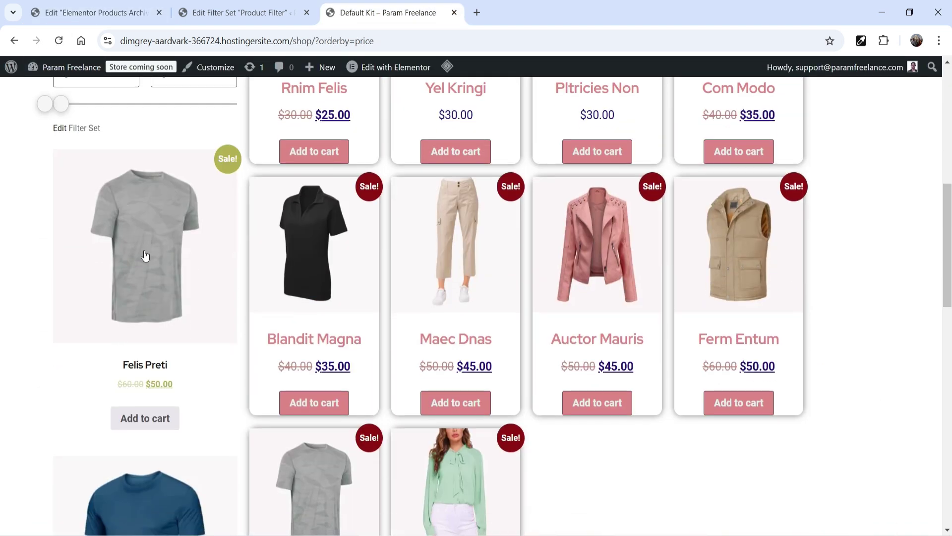
{"action": "scroll", "coordinate": [161, 273], "scroll_direction": "down", "scroll_amount": 4}
{"action": "scroll", "coordinate": [153, 275], "scroll_direction": "up", "scroll_amount": 9}
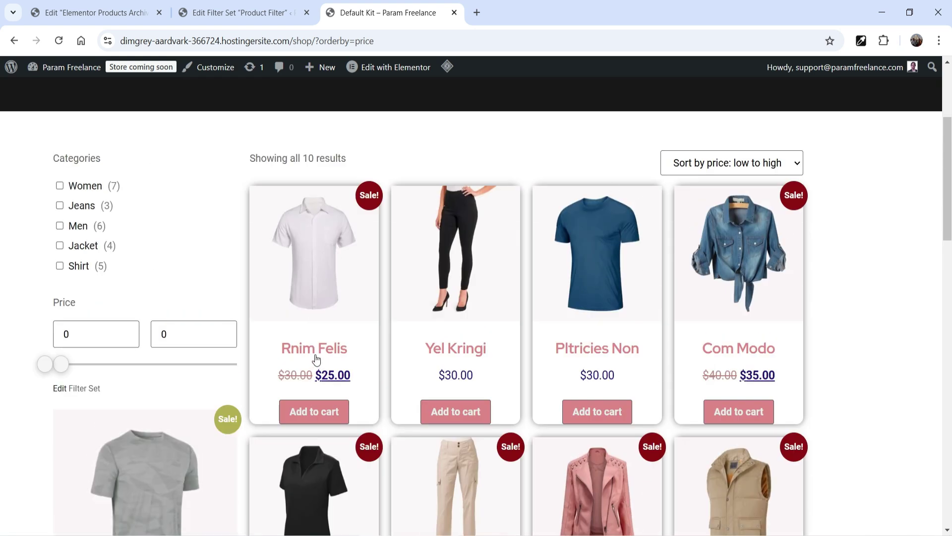
{"action": "left_click", "coordinate": [325, 257]}
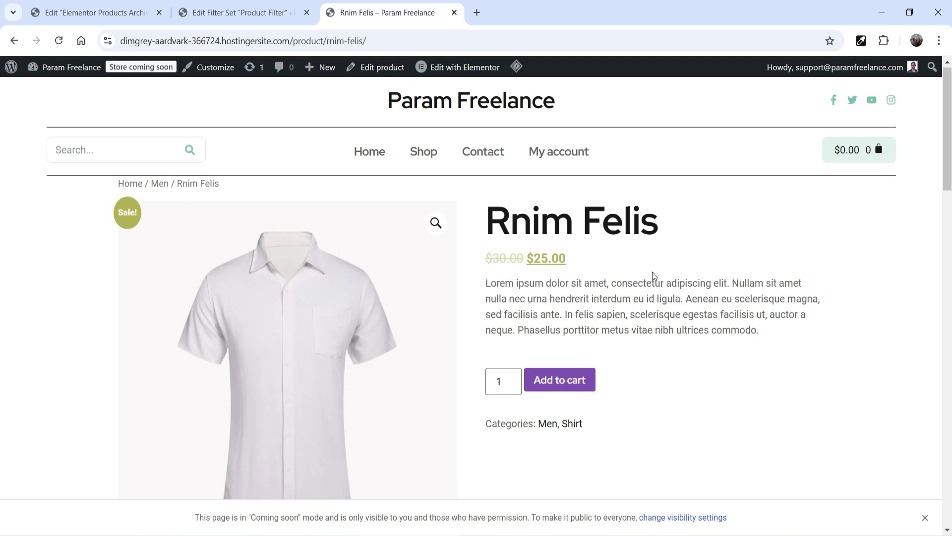
{"action": "scroll", "coordinate": [653, 271], "scroll_direction": "down", "scroll_amount": 1}
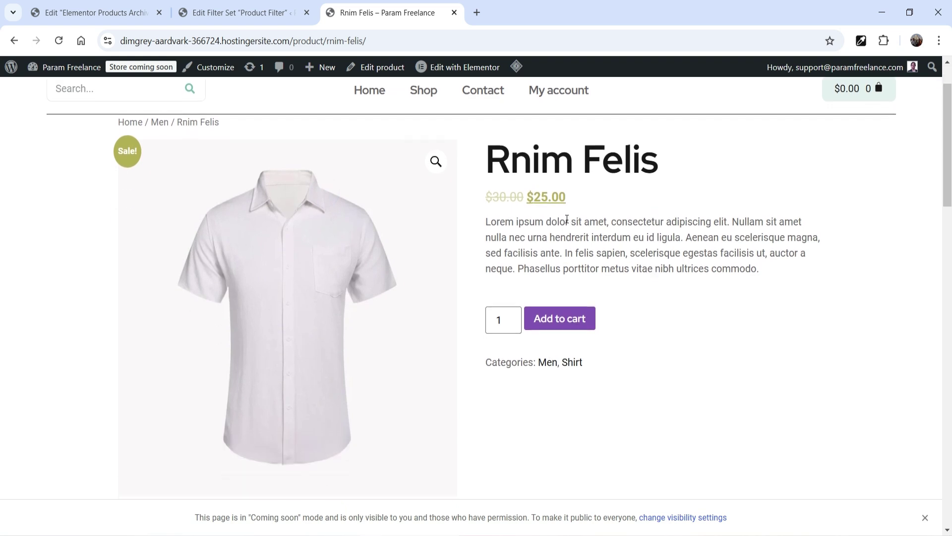
Browse the Men category archive, then return to the main Shop page
{"action": "left_click", "coordinate": [546, 364]}
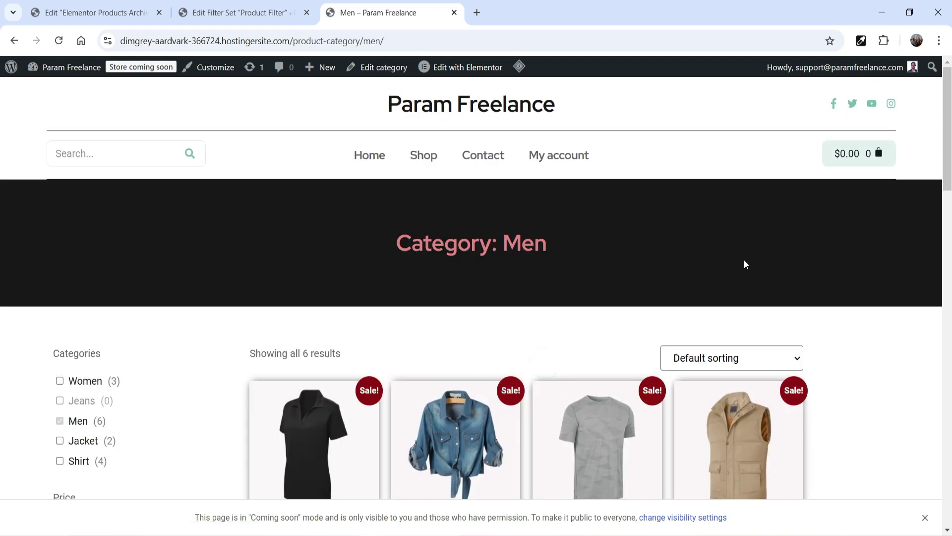
{"action": "scroll", "coordinate": [746, 264], "scroll_direction": "down", "scroll_amount": 3}
{"action": "scroll", "coordinate": [450, 195], "scroll_direction": "up", "scroll_amount": 2}
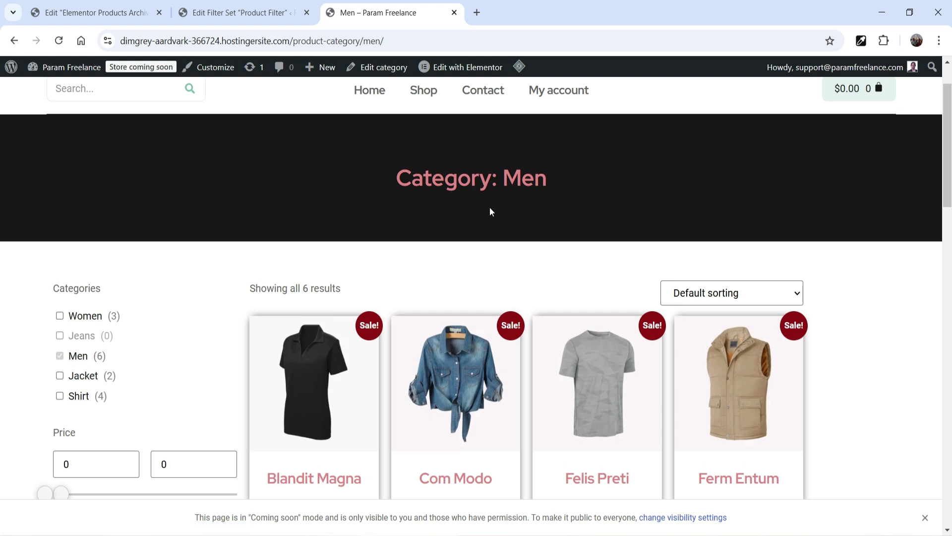
{"action": "scroll", "coordinate": [508, 191], "scroll_direction": "up", "scroll_amount": 2}
{"action": "left_click", "coordinate": [425, 157]}
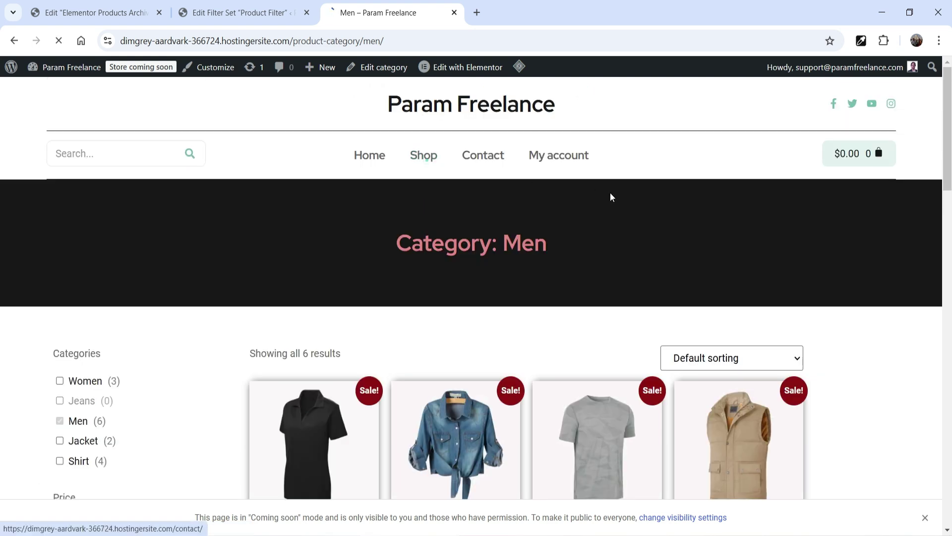
{"action": "scroll", "coordinate": [744, 298], "scroll_direction": "down", "scroll_amount": 3}
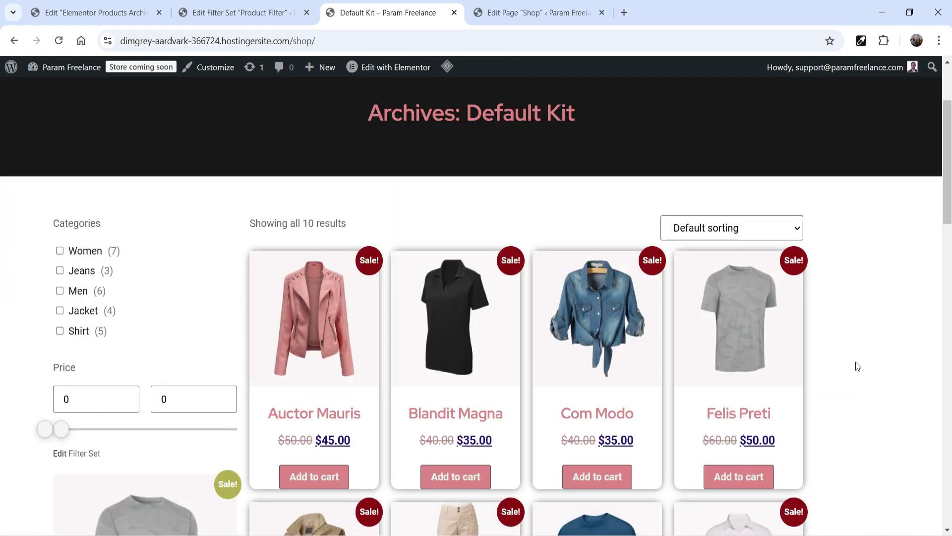
Change the Product Catalog's products per row from 4 to 3 in the Customizer and publish
{"action": "left_click", "coordinate": [214, 67]}
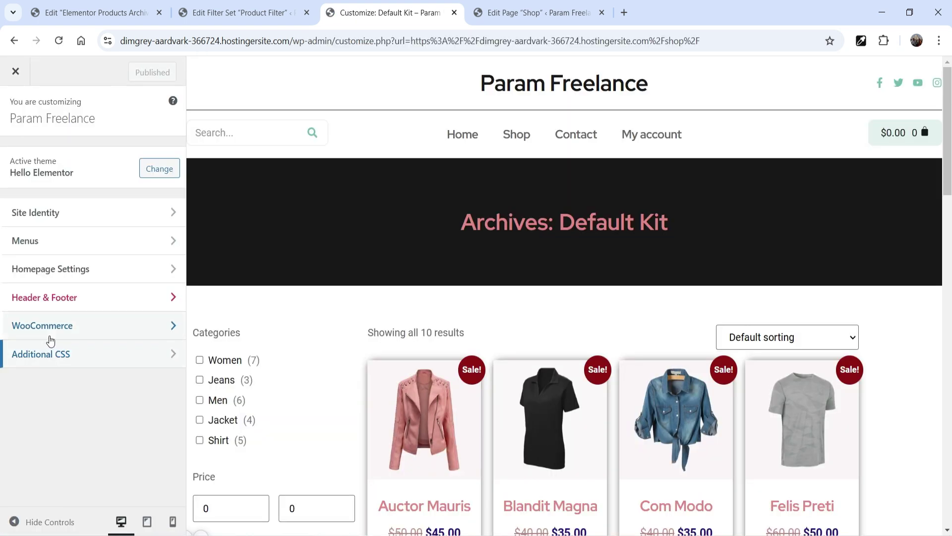
{"action": "left_click", "coordinate": [52, 331]}
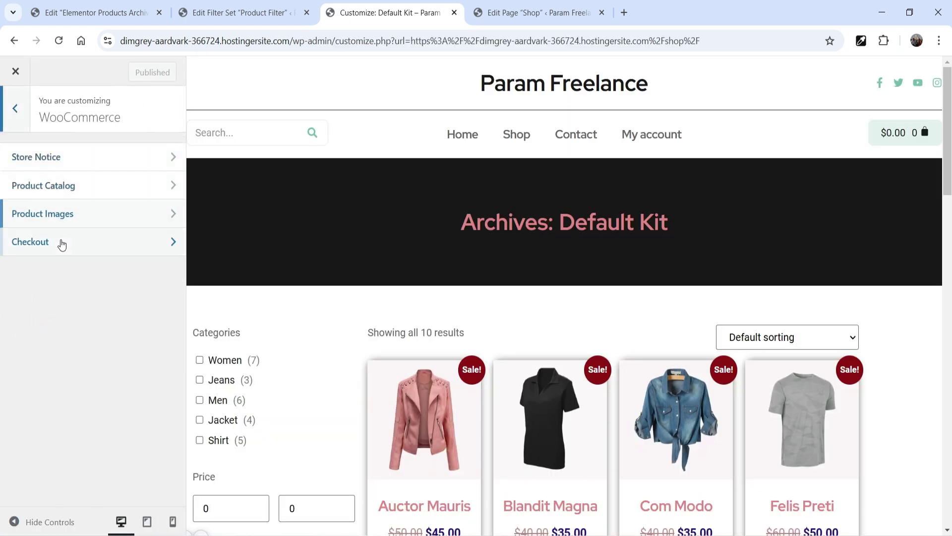
{"action": "left_click", "coordinate": [62, 195]}
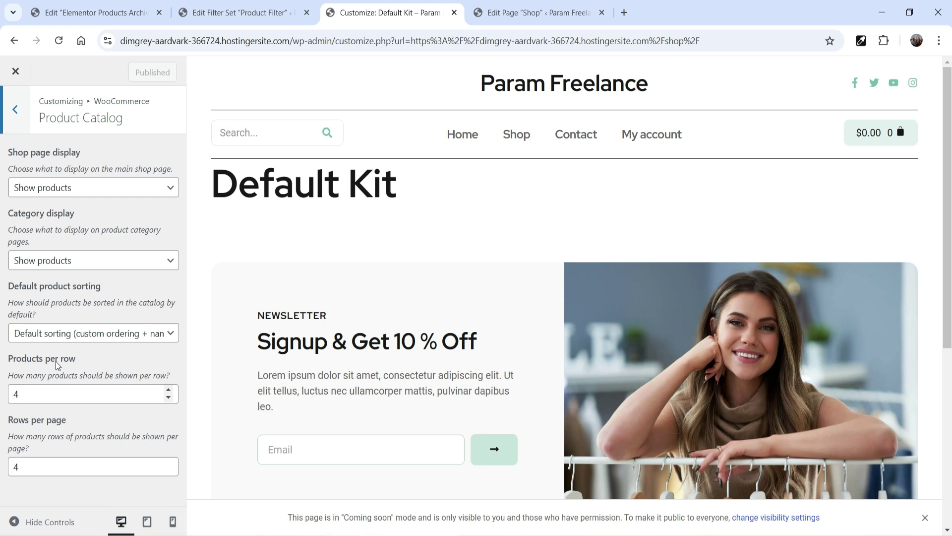
{"action": "double_click", "coordinate": [29, 395]}
{"action": "type", "text": "3"}
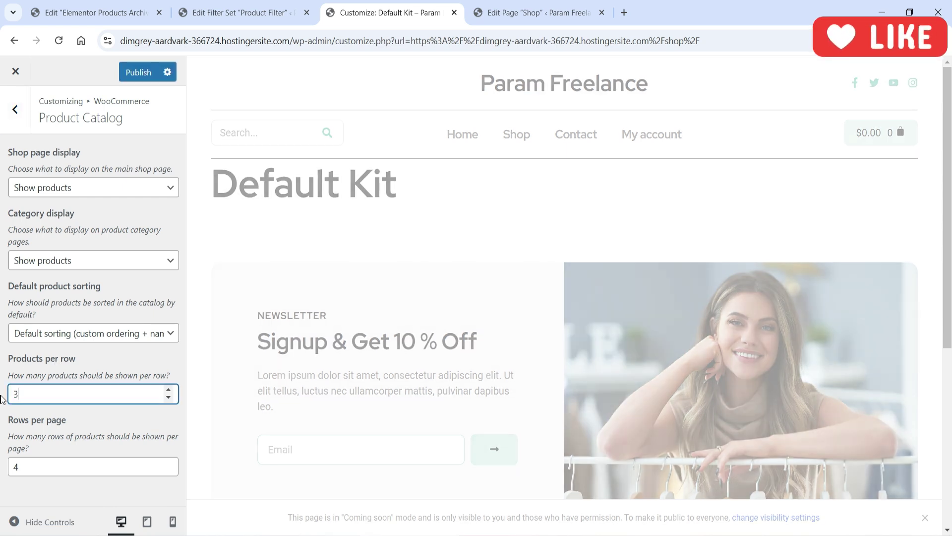
{"action": "left_click", "coordinate": [138, 73]}
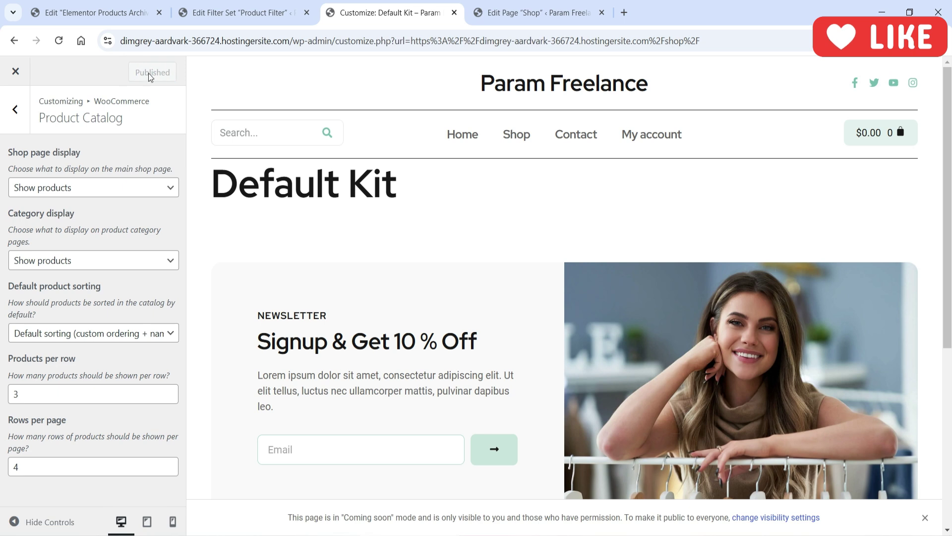
{"action": "left_click", "coordinate": [29, 394]}
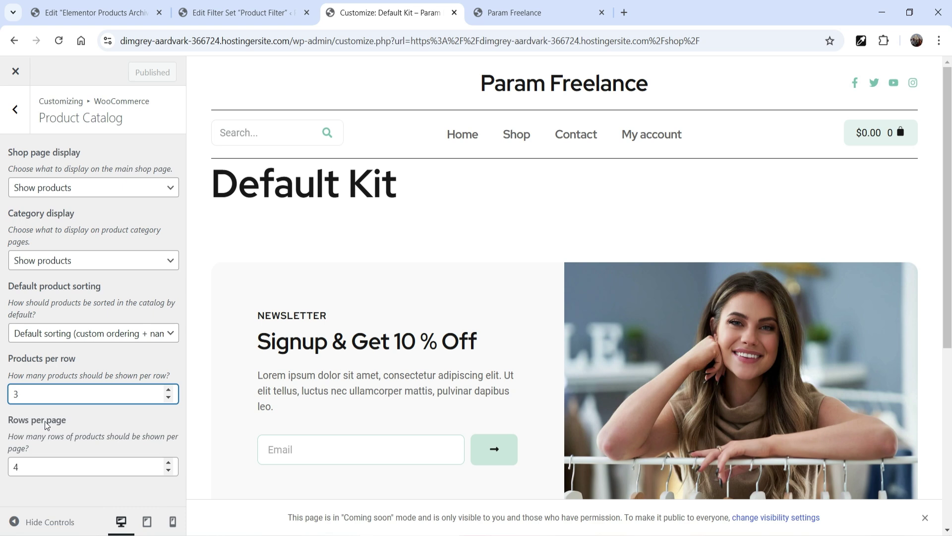
{"action": "left_click", "coordinate": [518, 12]}
Open the Shop page and scroll through the 10 products laid out three per row
{"action": "left_click", "coordinate": [423, 154]}
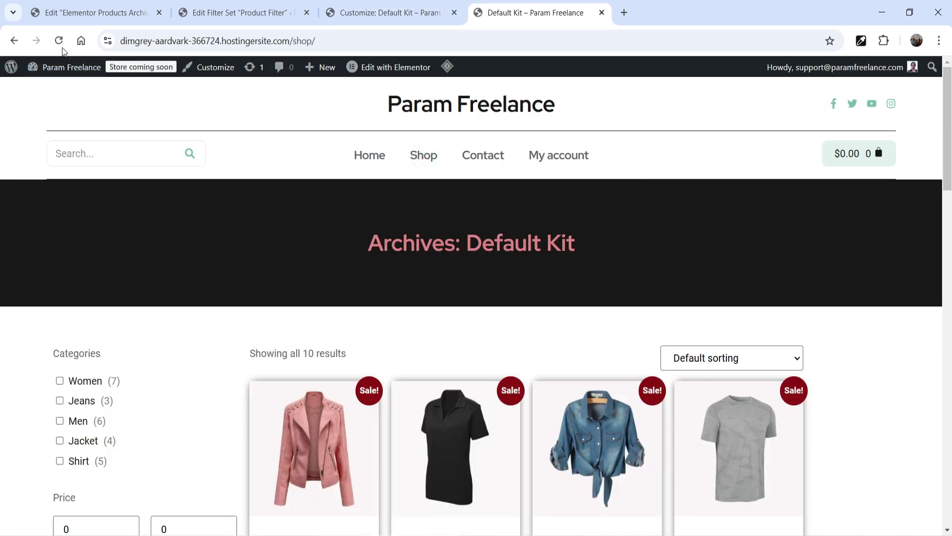
{"action": "scroll", "coordinate": [58, 217], "scroll_direction": "down", "scroll_amount": 3}
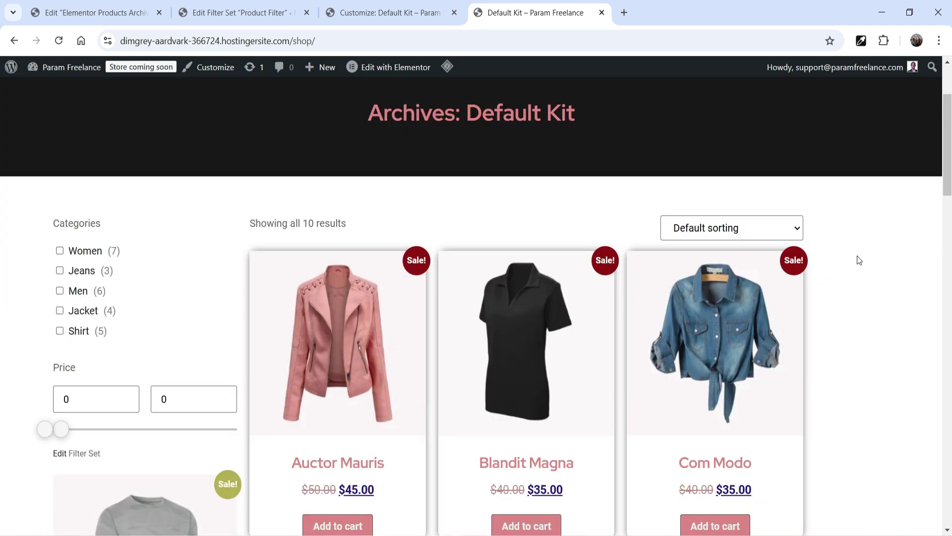
{"action": "scroll", "coordinate": [882, 334], "scroll_direction": "down", "scroll_amount": 8}
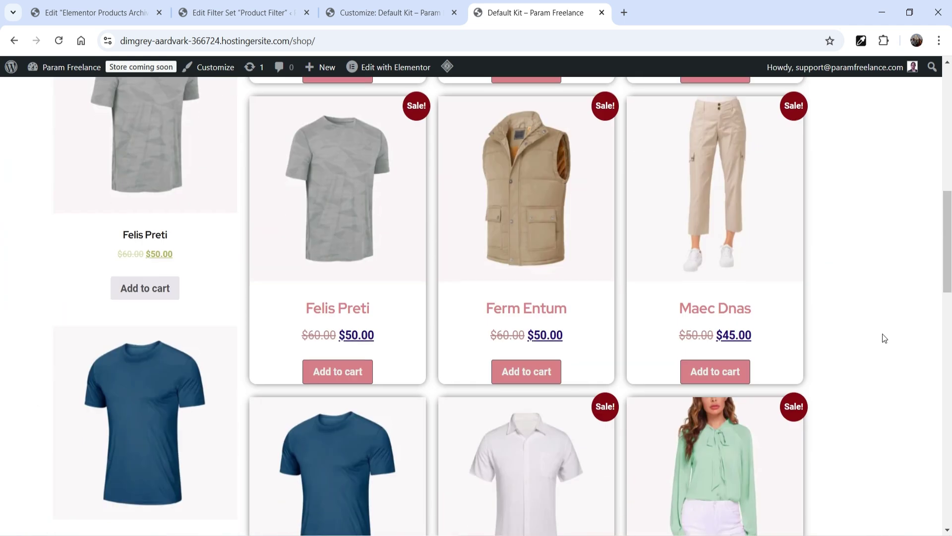
{"action": "scroll", "coordinate": [883, 336], "scroll_direction": "down", "scroll_amount": 8}
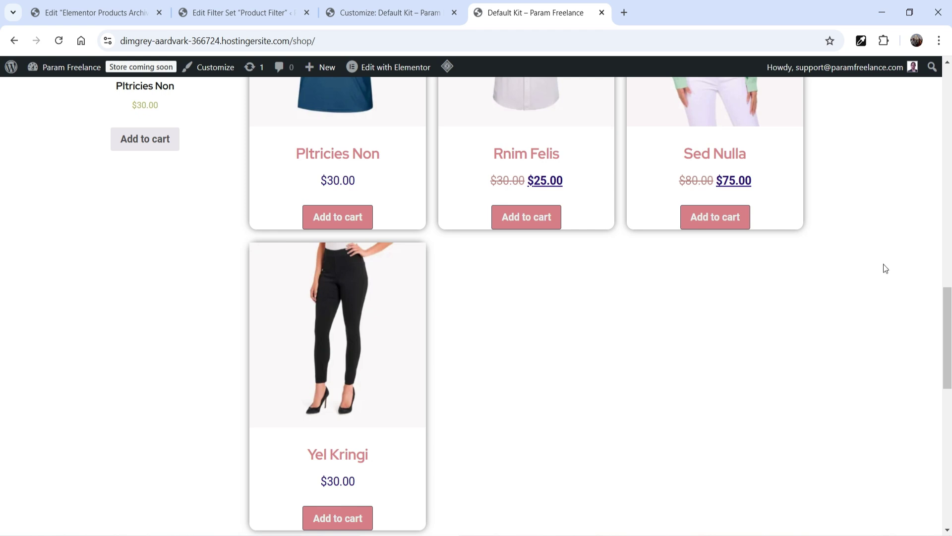
{"action": "scroll", "coordinate": [888, 265], "scroll_direction": "up", "scroll_amount": 15}
{"action": "left_click", "coordinate": [390, 12]}
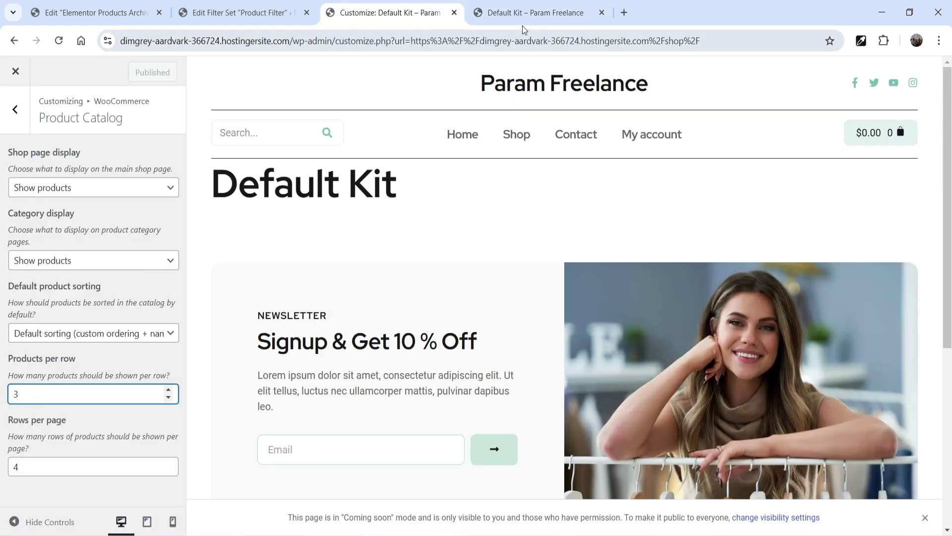
{"action": "left_click", "coordinate": [507, 12]}
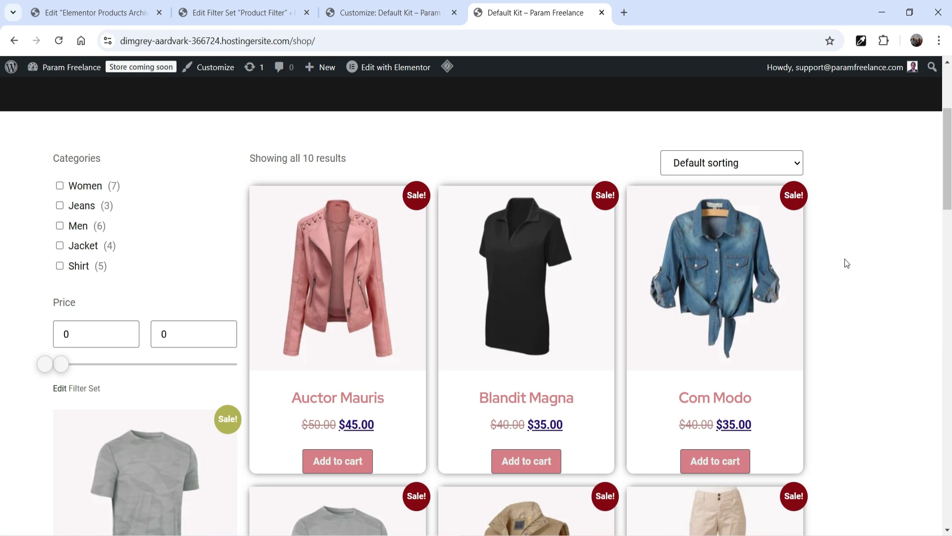
{"action": "scroll", "coordinate": [849, 262], "scroll_direction": "up", "scroll_amount": 4}
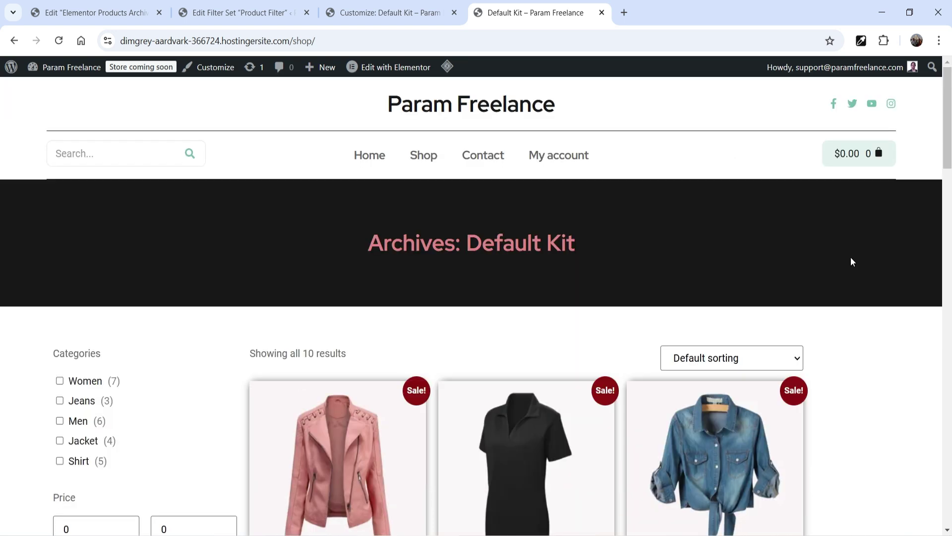